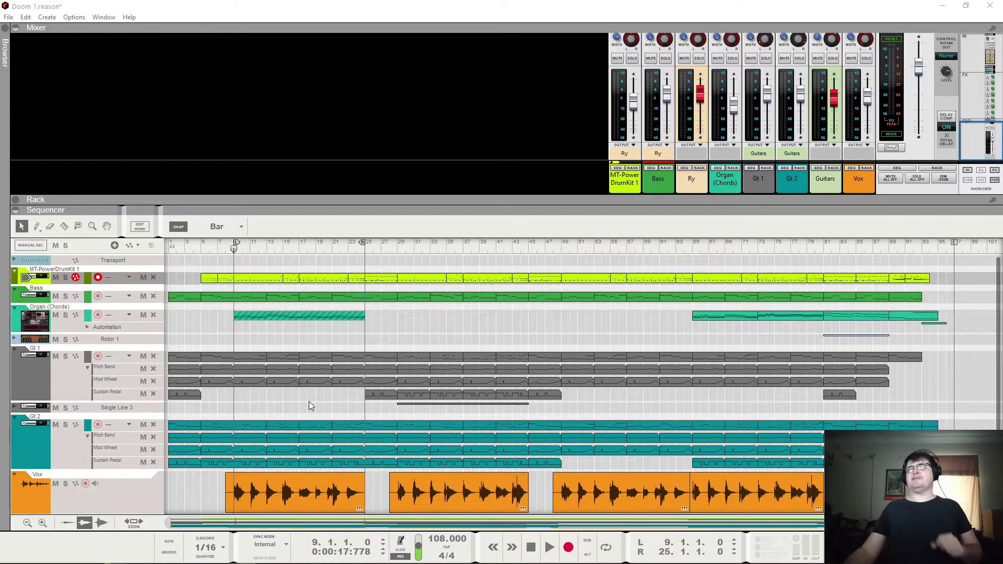
Step: Play the song from bar 9 and turn on loop playback for the marked section
left_click(548, 551)
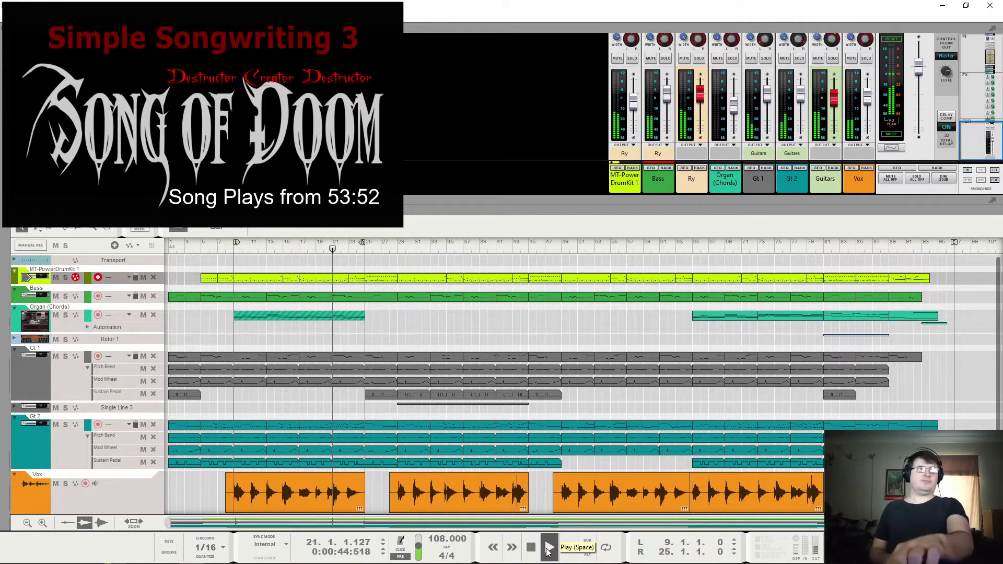
key("l")
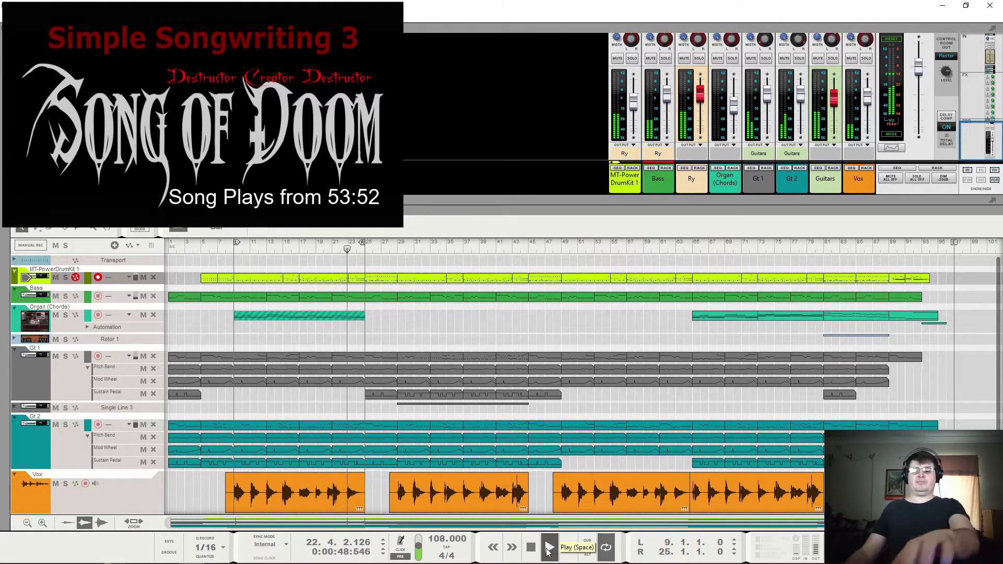
key("l")
key("l")
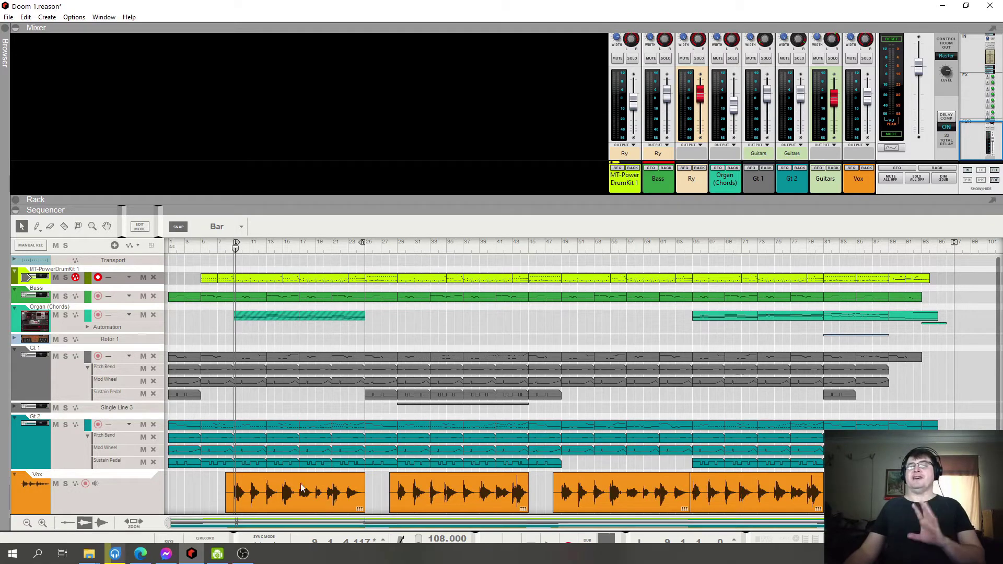
Step: Mute the Vox track and unmute the two Organ (Chords) clips between bars 9 and 25
left_click(55, 484)
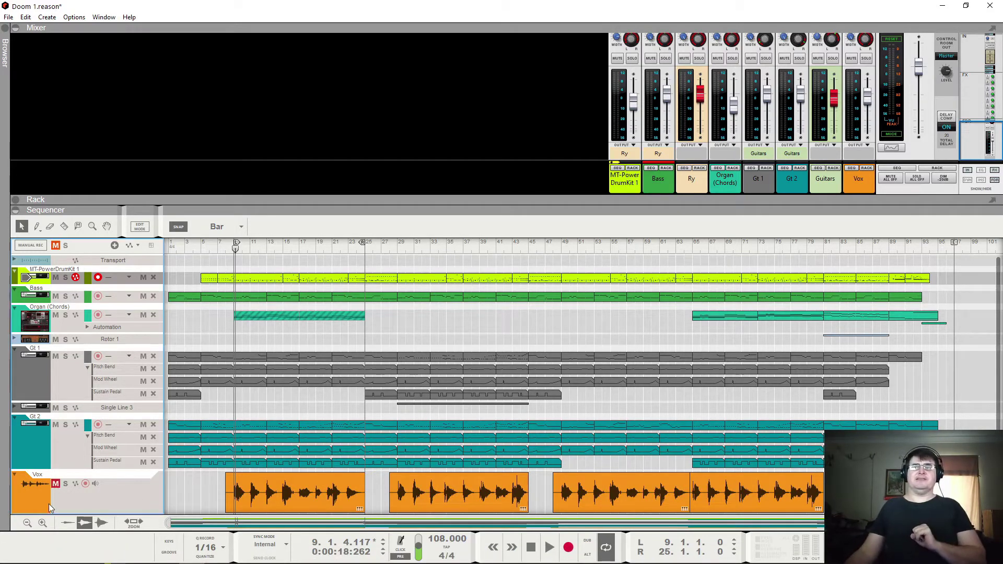
left_click(233, 250)
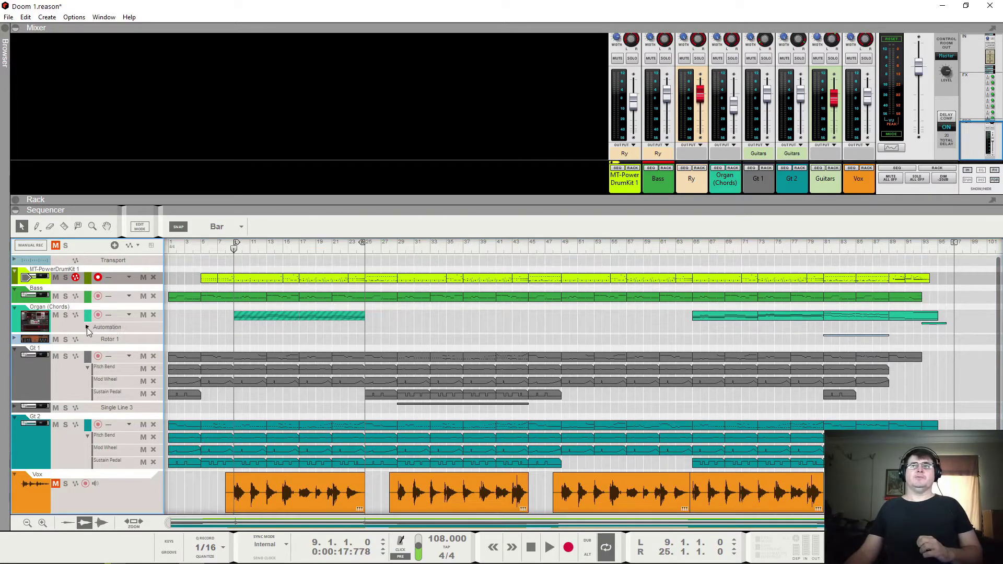
left_click(333, 316)
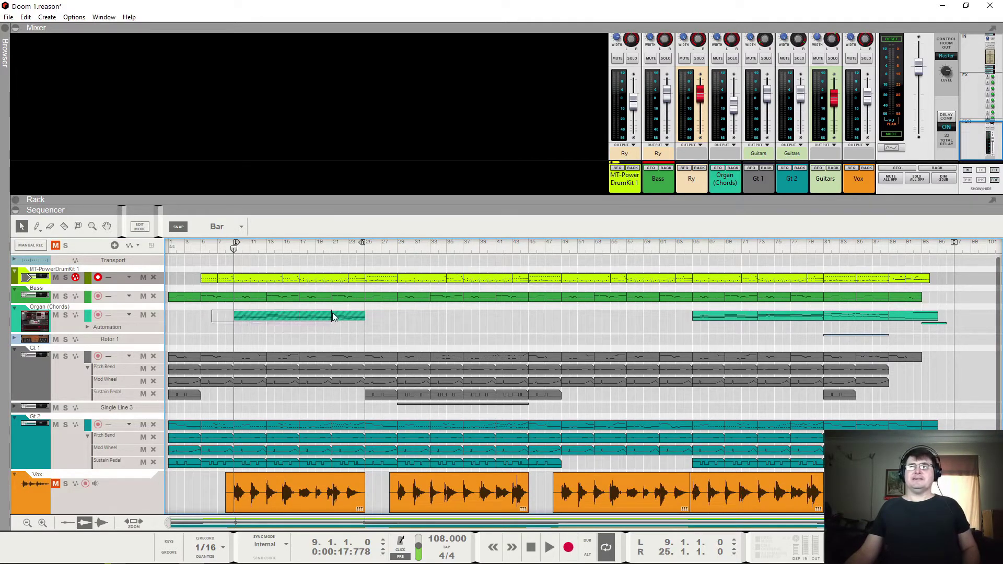
key("r")
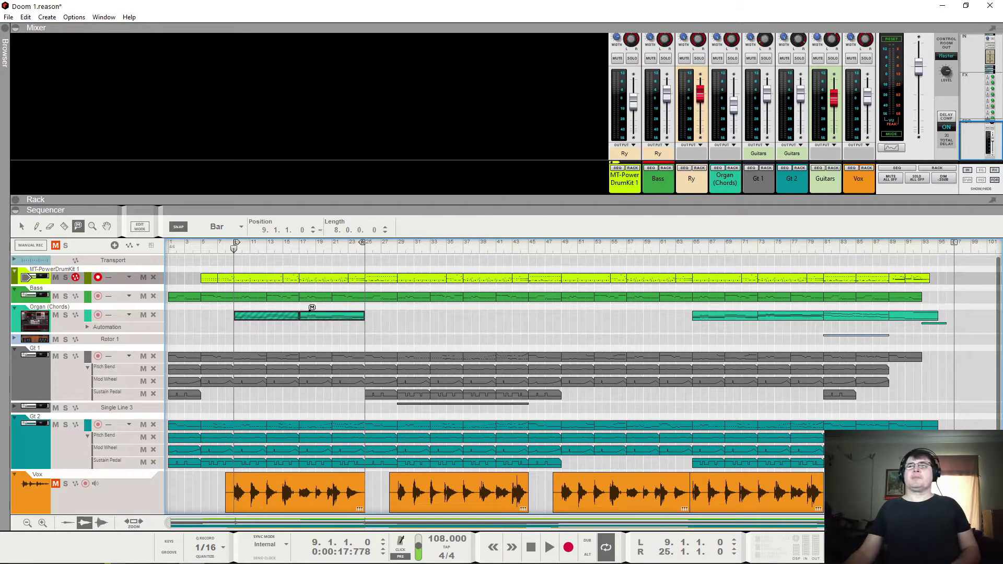
left_click(299, 316)
Step: Play the soloed Organ (Chords) track with its first clip open for note editing, and set the loop end to bar 17
left_click(65, 315)
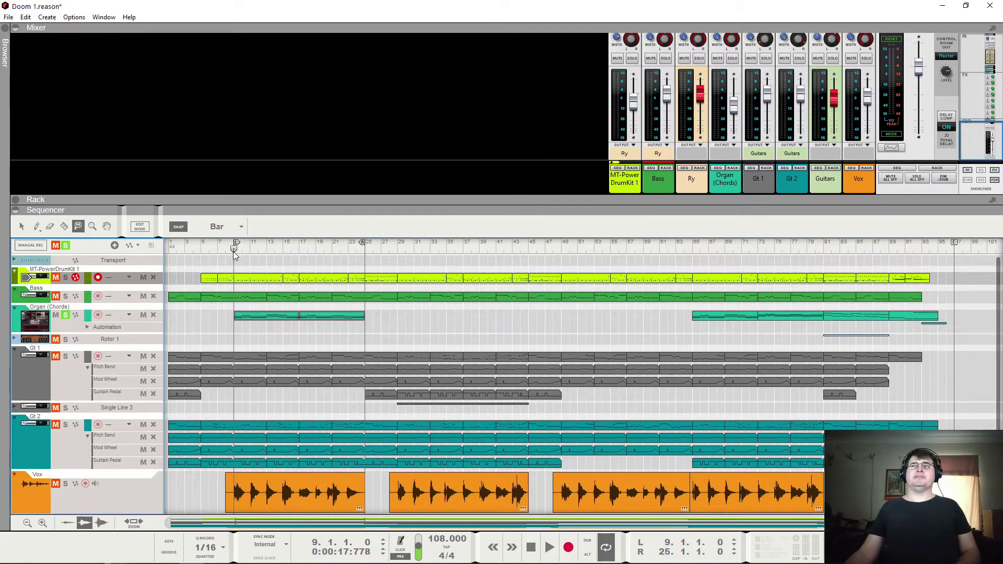
key("space")
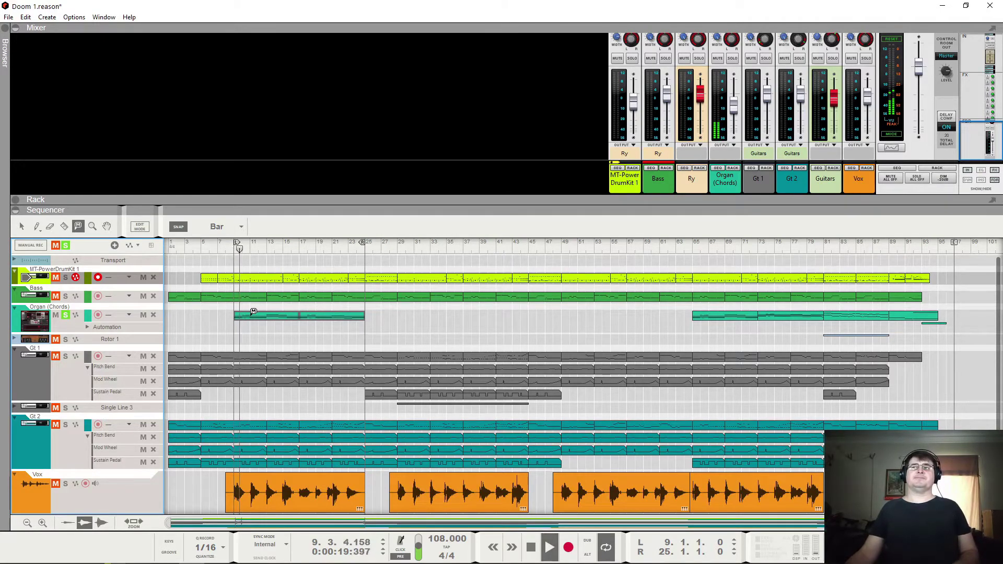
key("q")
double_click(250, 315)
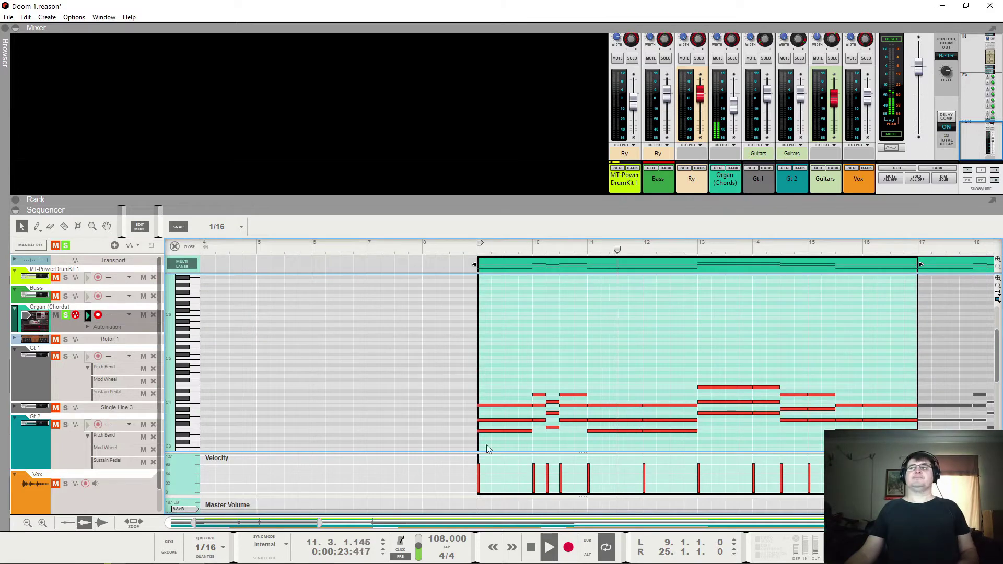
left_click_drag(314, 521, 402, 523)
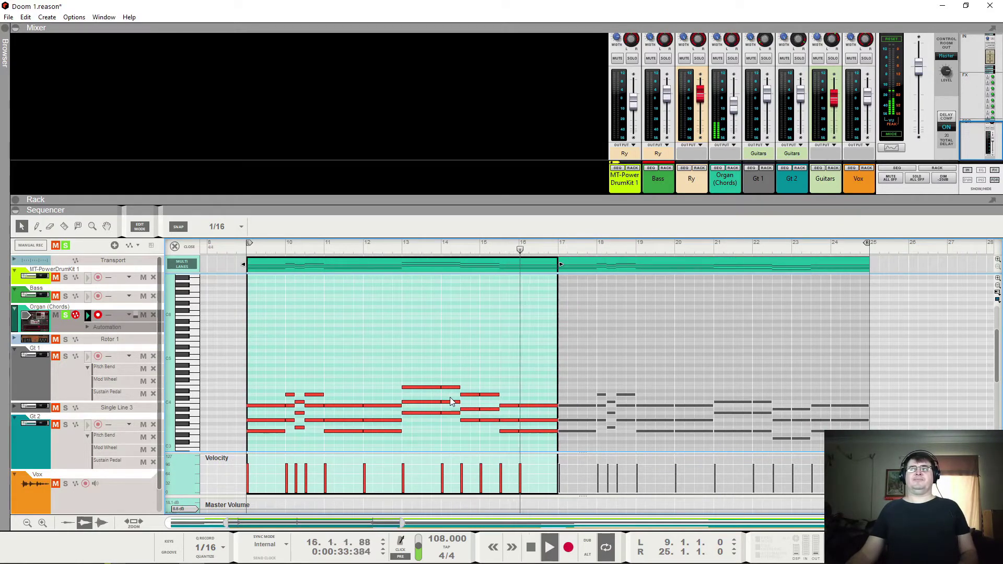
key("space")
left_click(557, 244, "alt")
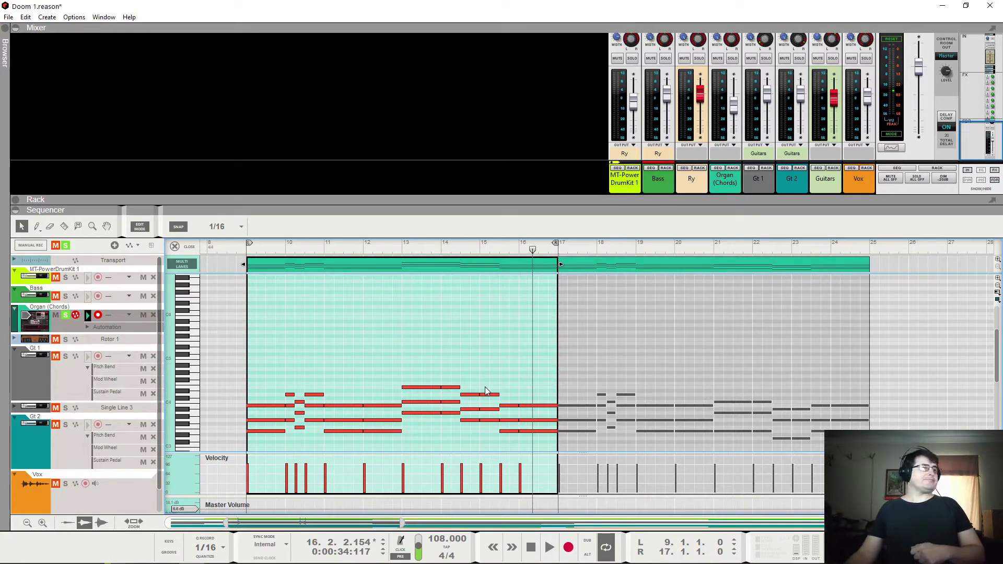
Step: Take the Organ (Chords) track out of solo and mute it, with the snap value set to Bar
left_click(65, 315)
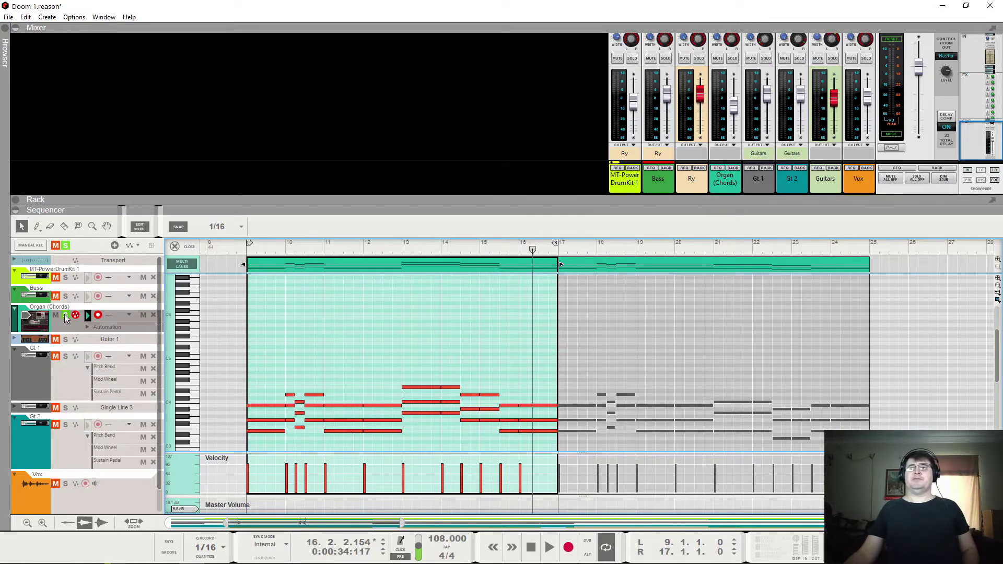
key("ctrl+1")
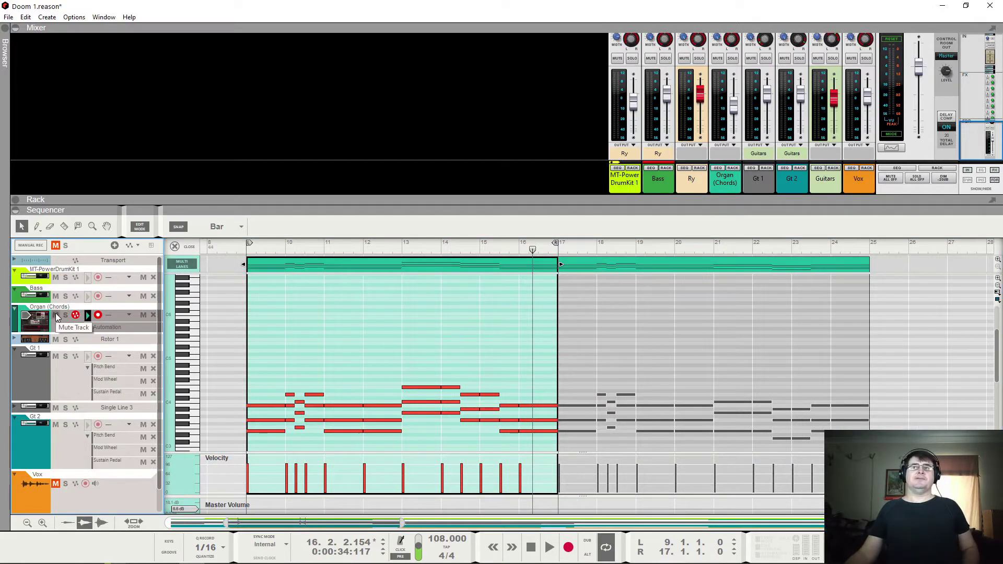
left_click(56, 316)
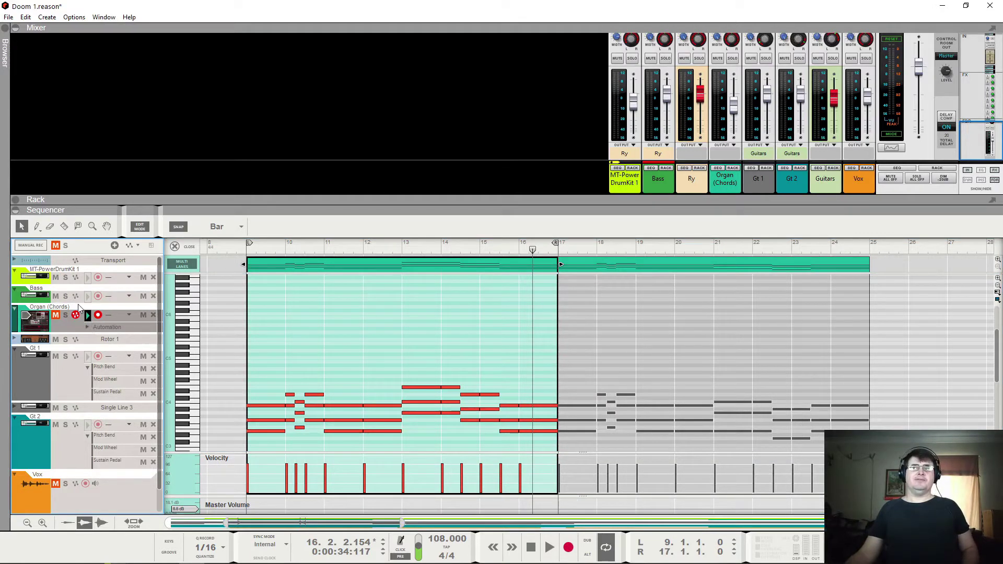
Step: Play the soloed Gt 1 track from bar 9, temporarily soloing Organ (Chords) with it to compare the parts
left_click(65, 356)
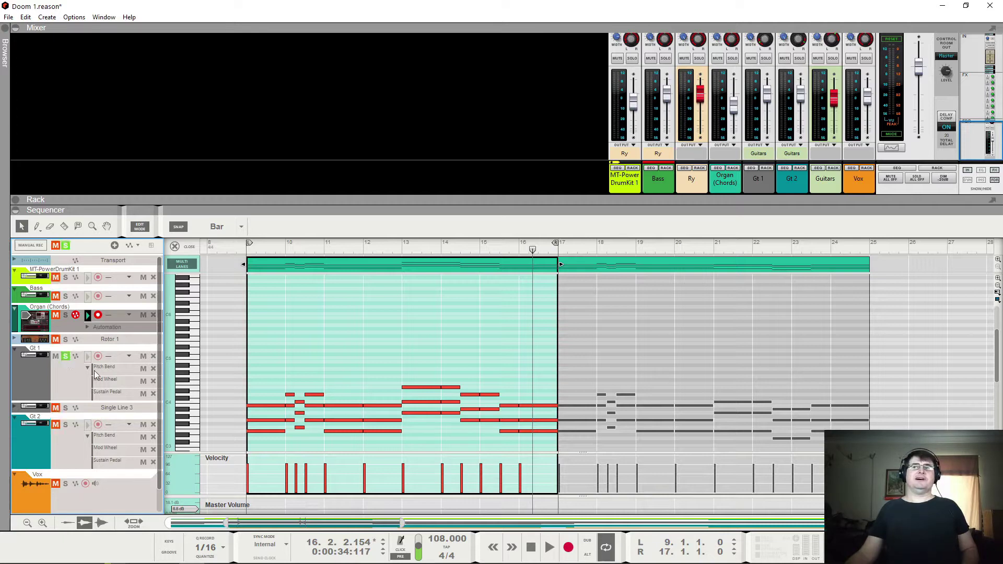
left_click(249, 253)
key("space")
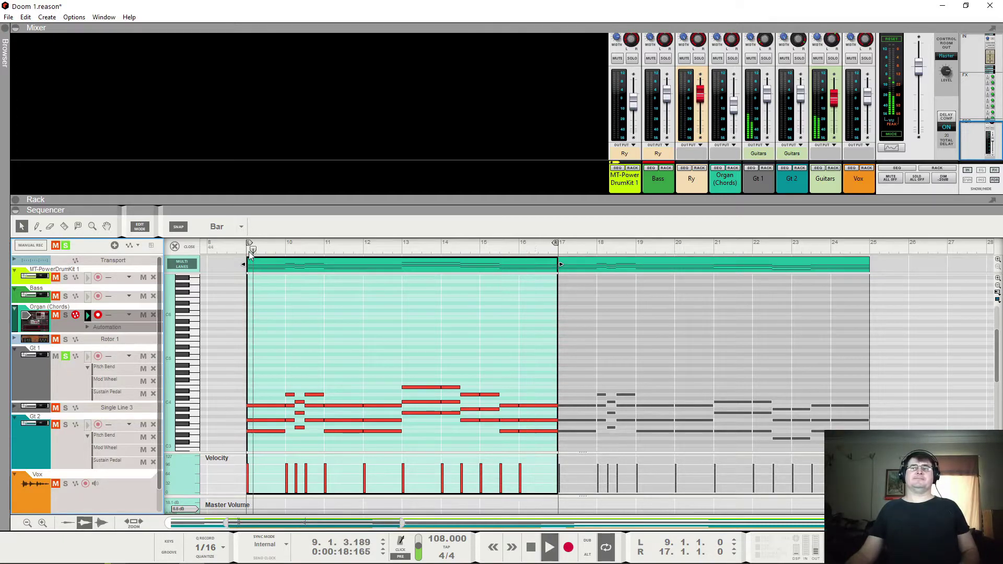
left_click(66, 317)
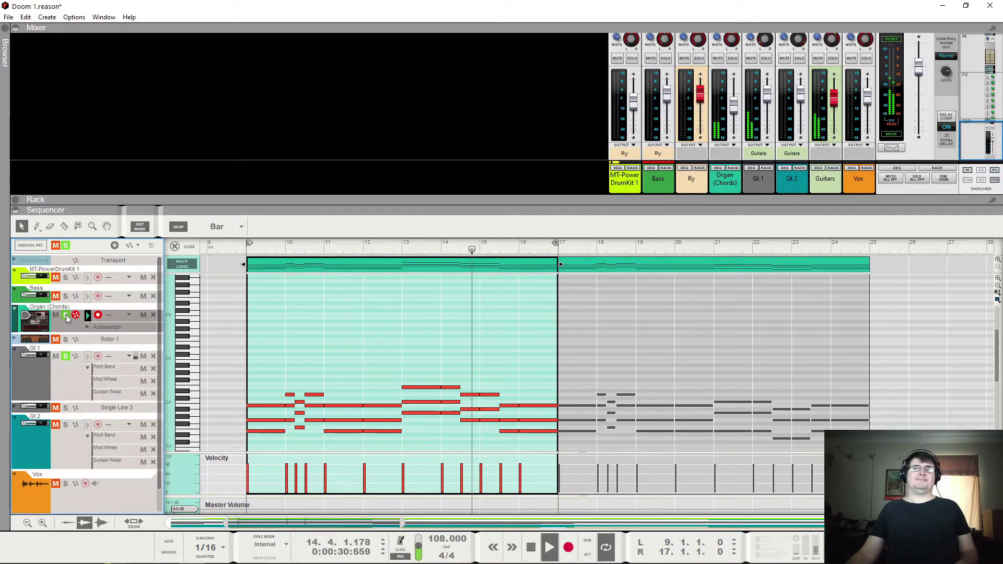
left_click(66, 314)
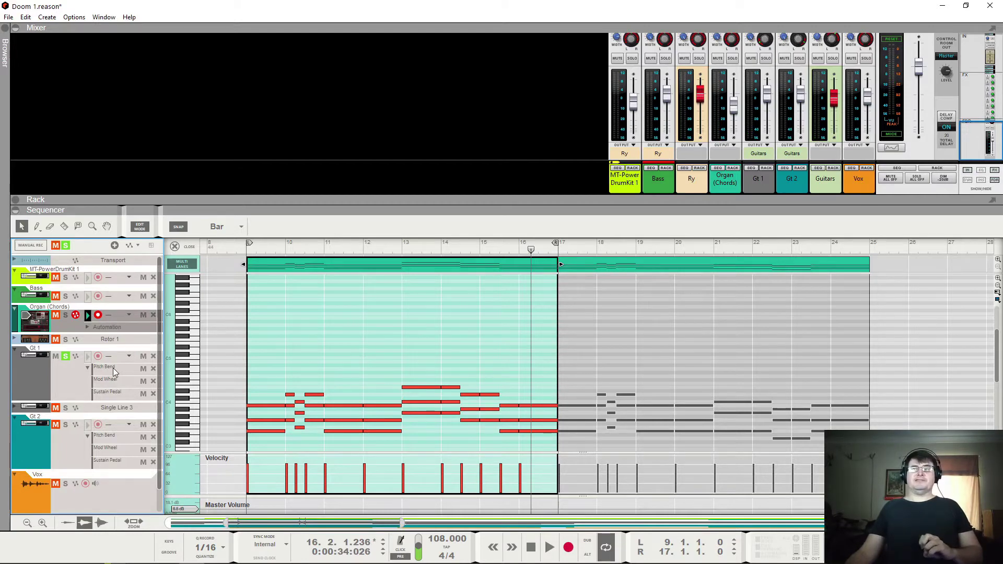
Step: Show the Gt 1 track's low riff notes in the note editor
left_click(56, 356)
left_click(59, 376)
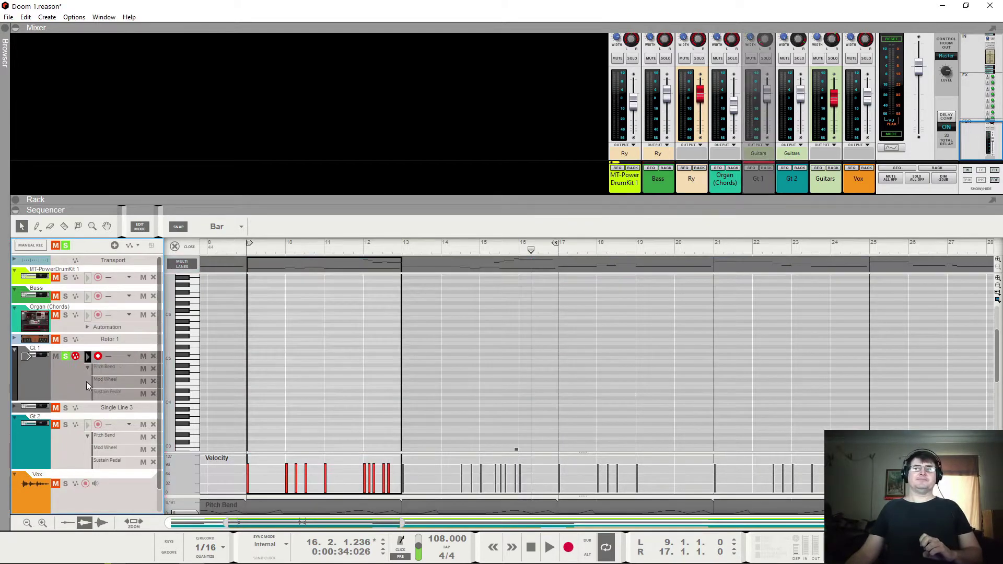
scroll(299, 393, "down", 5)
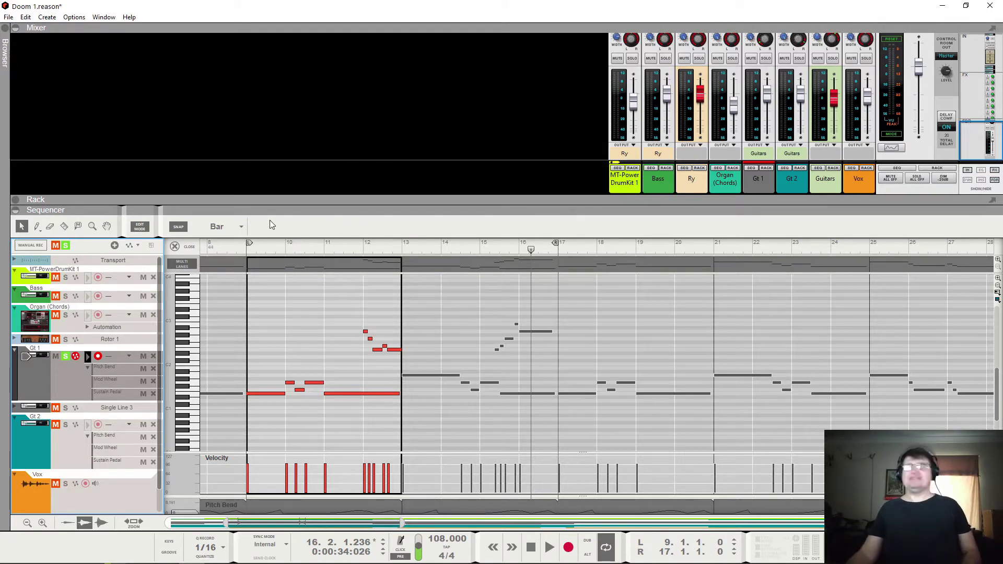
Step: Move the playhead to bar 9, switch the solo from Gt 1 to Gt 2, and show the Gt 2 notes
left_click(248, 249)
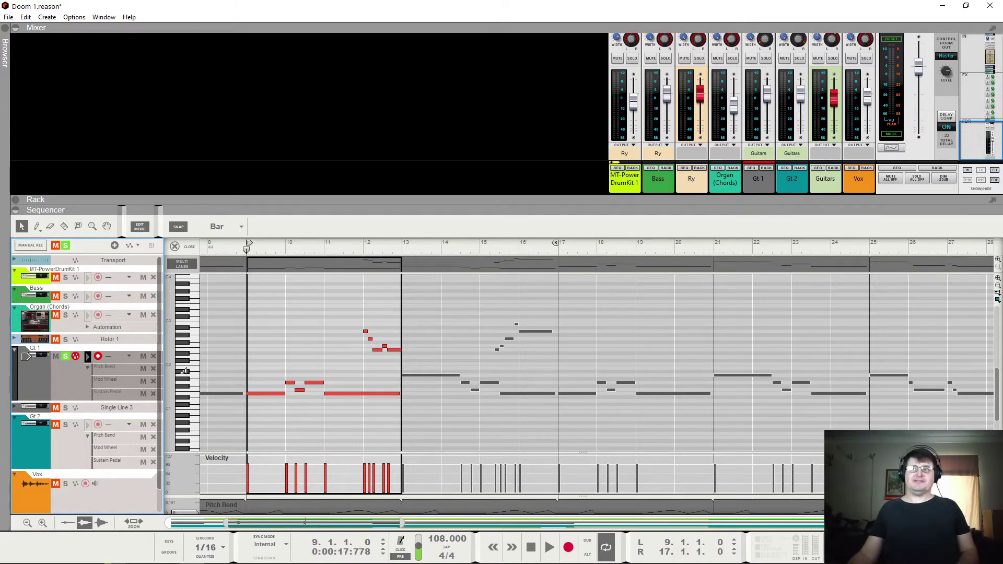
left_click(65, 356)
left_click(65, 425)
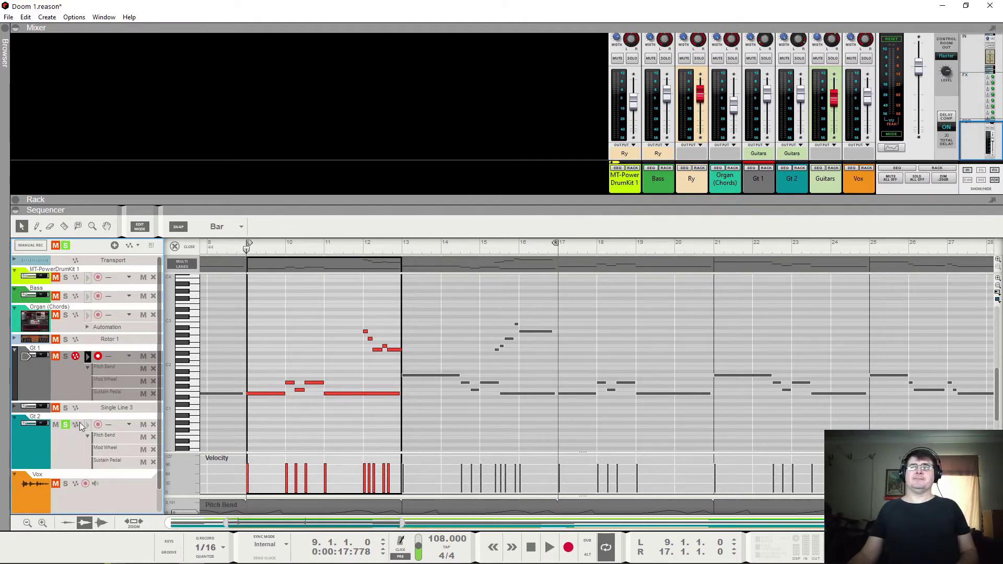
left_click(65, 449)
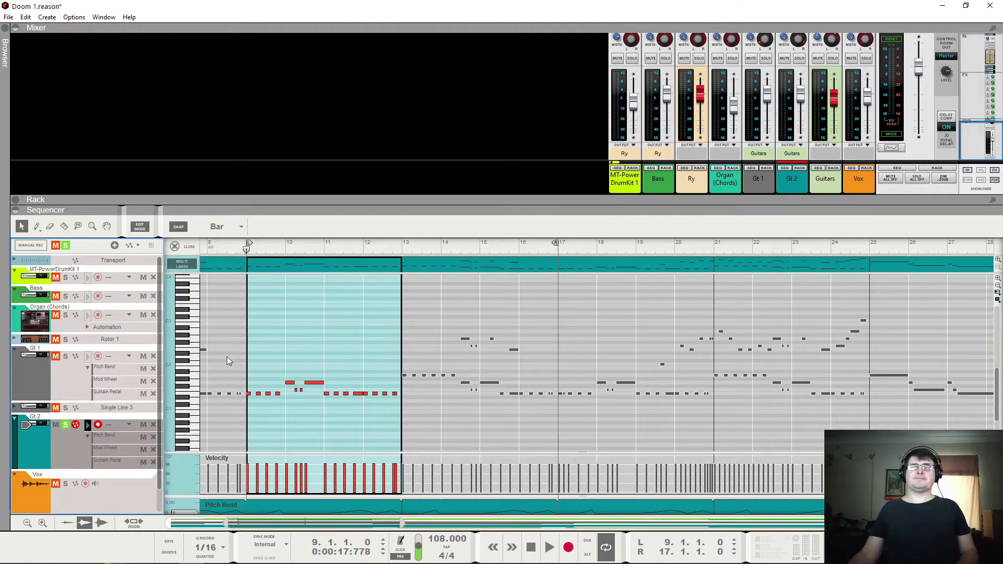
Step: Listen to the soloed Gt 2 riff, temporarily adding the Organ (Chords) solo, and clear both solos
key("space")
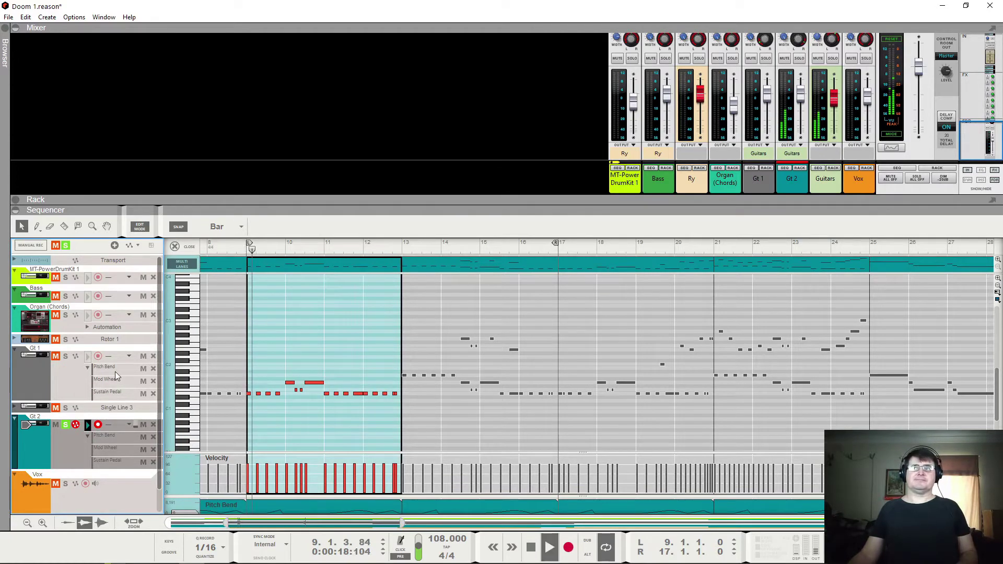
left_click(68, 317)
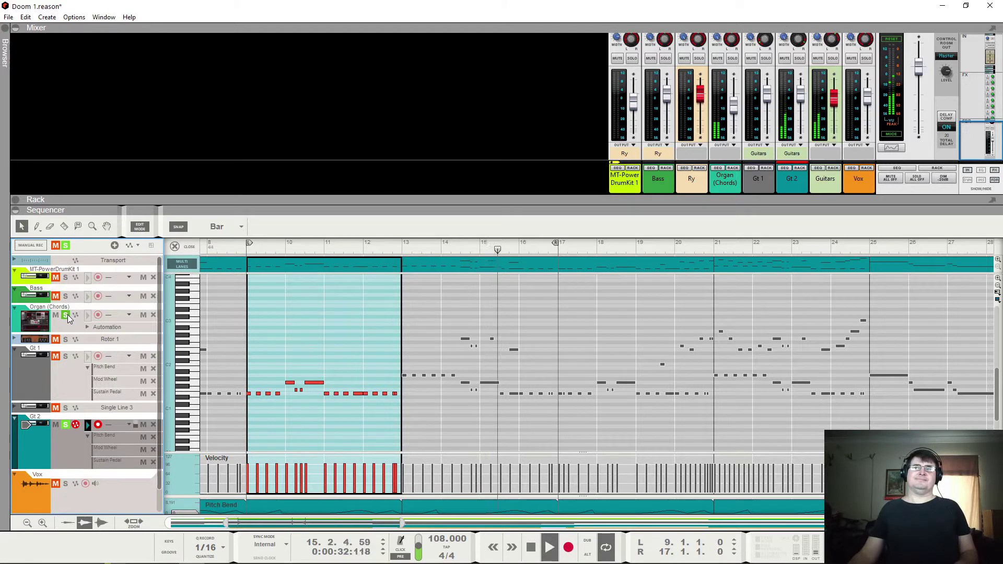
left_click(66, 315)
key("space")
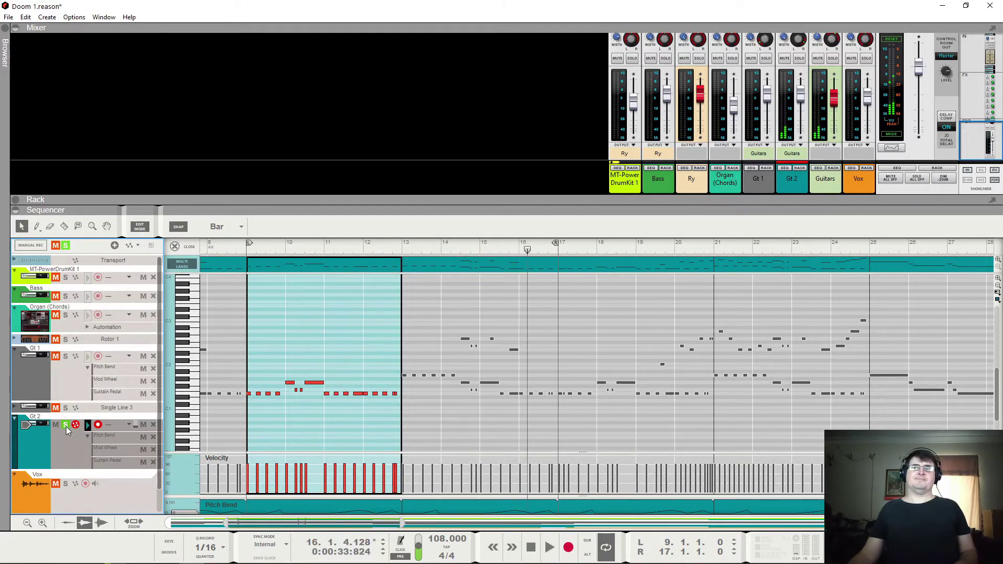
left_click(66, 424)
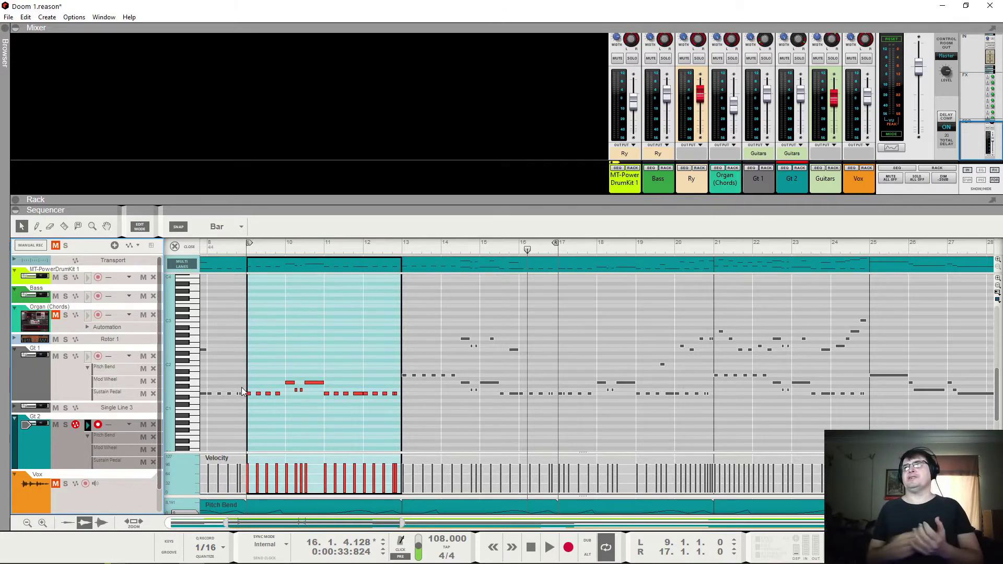
Step: Maximize the sequencer area and play the unmuted tracks together from bar 9
double_click(51, 210)
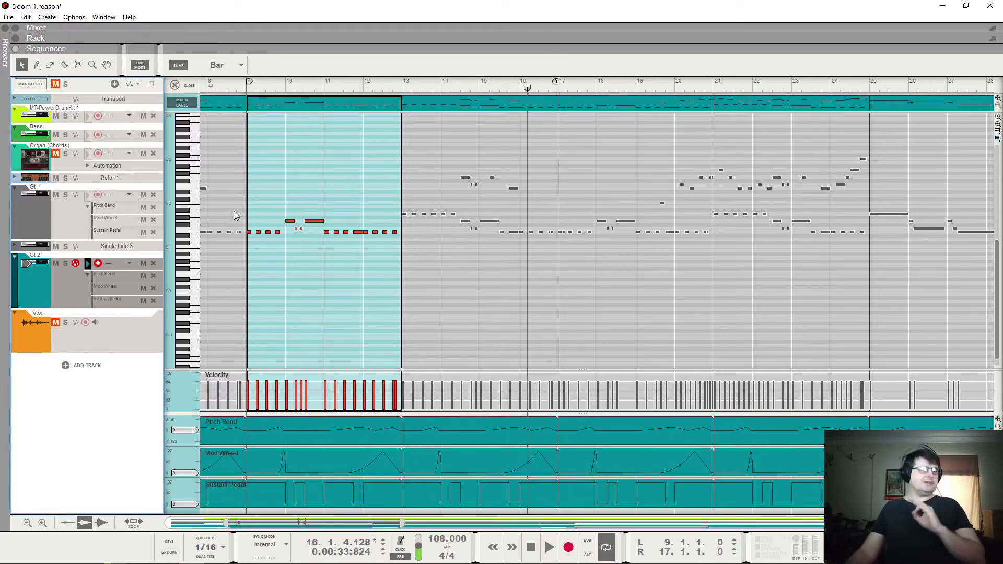
left_click(247, 86)
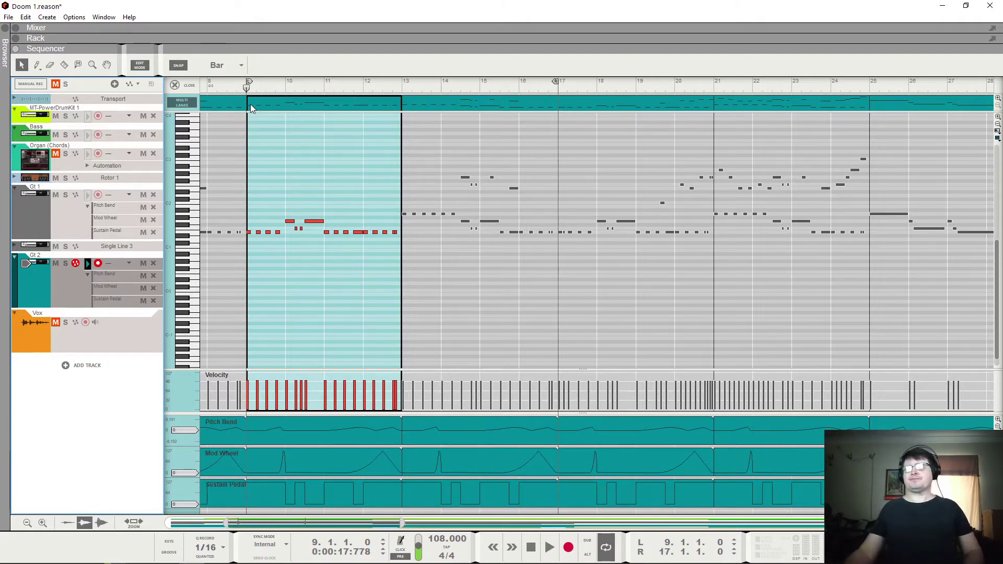
key("space")
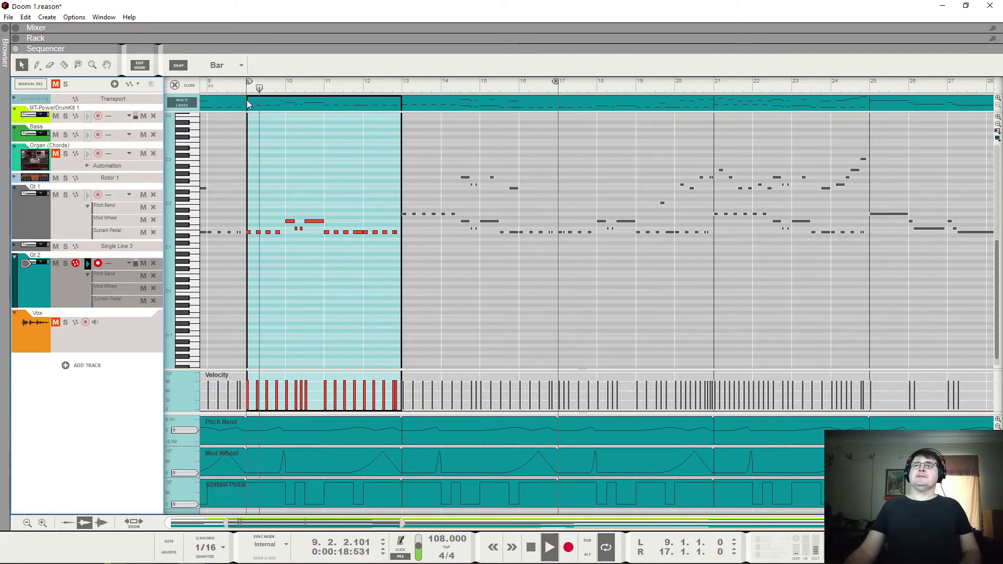
Step: Solo Gt 1 and Gt 2 together to hear both guitars, stop playback and clear their solos
left_click(66, 195)
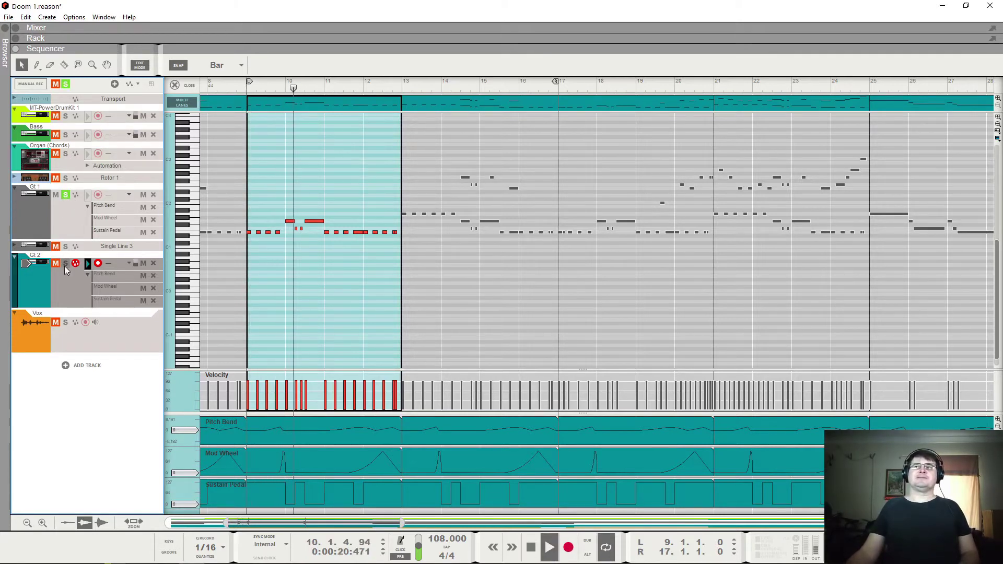
left_click(65, 263)
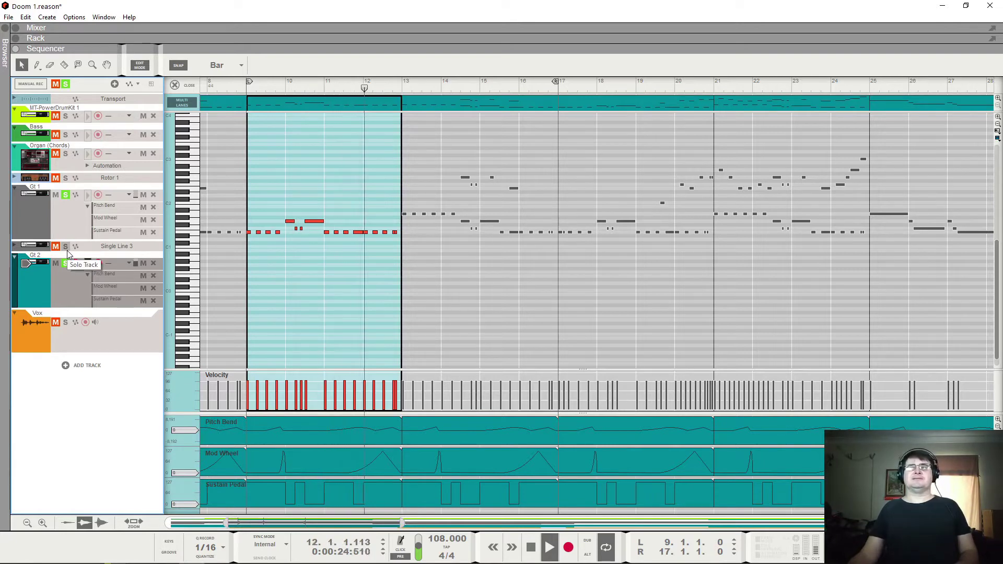
key("space")
left_click(68, 256)
left_click(65, 194)
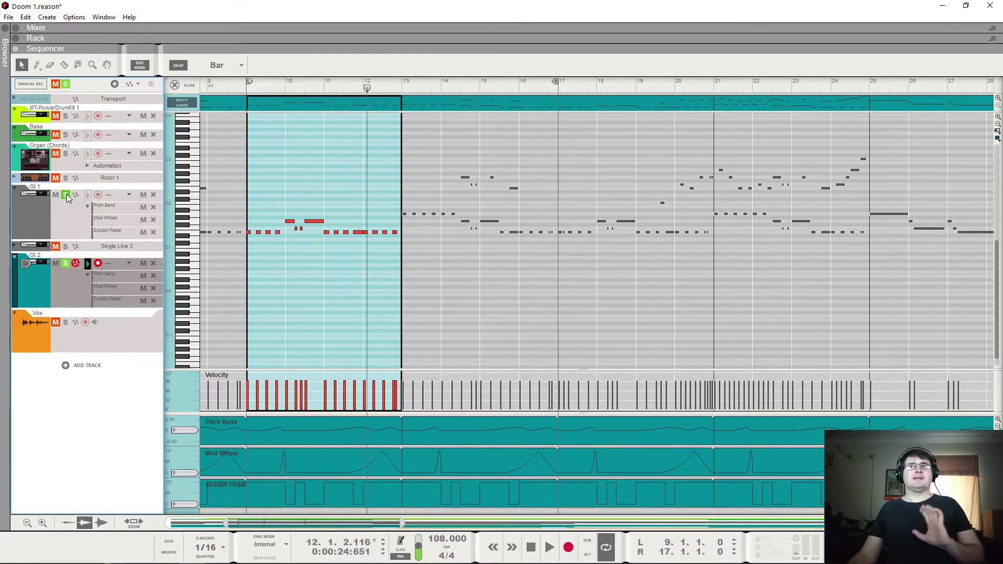
left_click(65, 263)
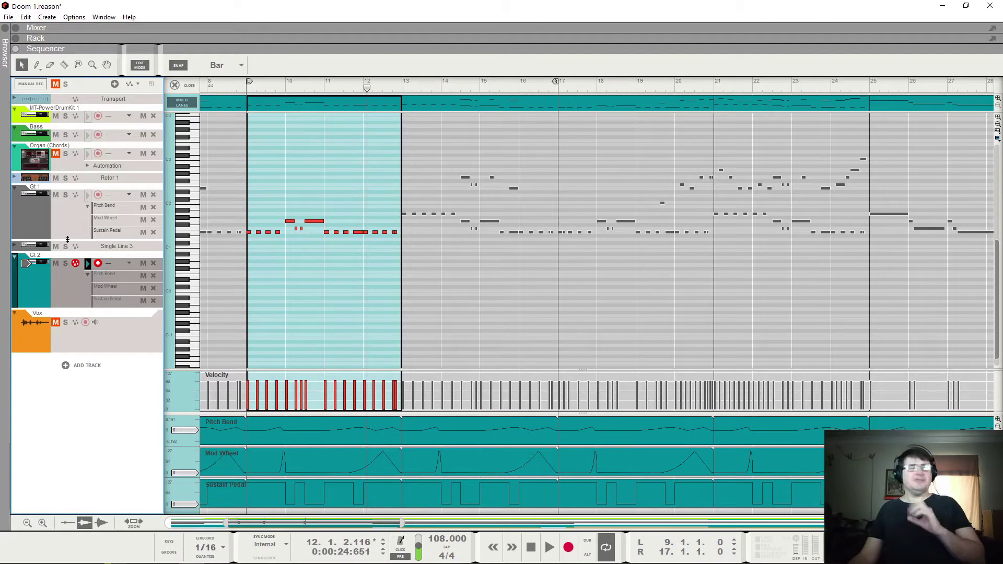
Step: Show the Gt 1 notes, move the playhead to bar 9, and listen to Gt 1 soloed before stopping playback
left_click(41, 210)
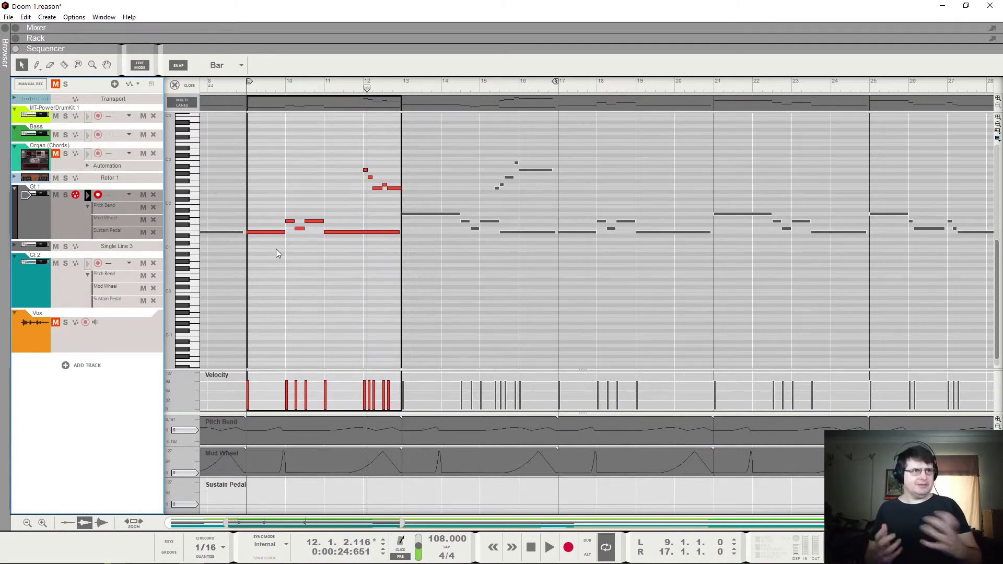
left_click(246, 87)
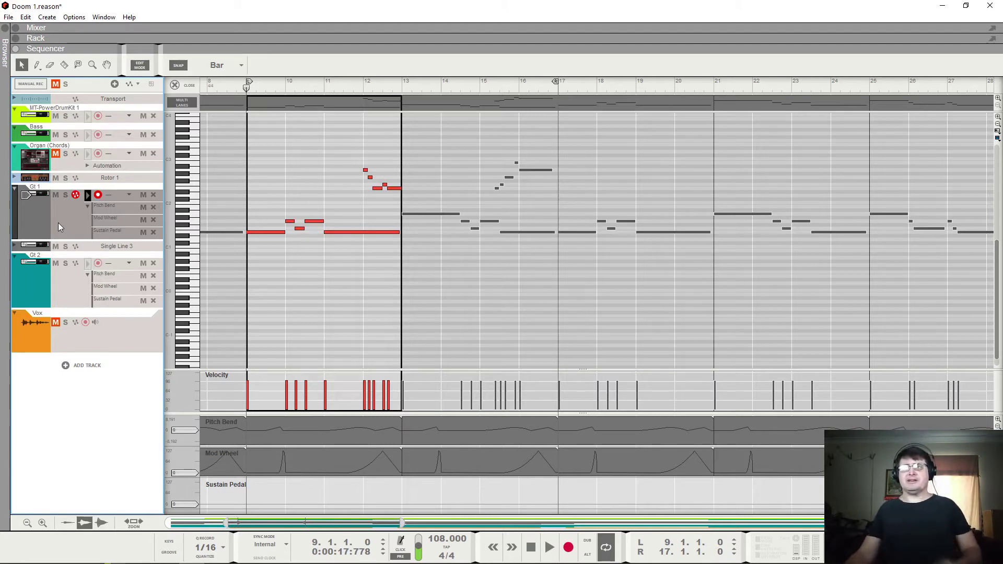
left_click(65, 194)
key("space")
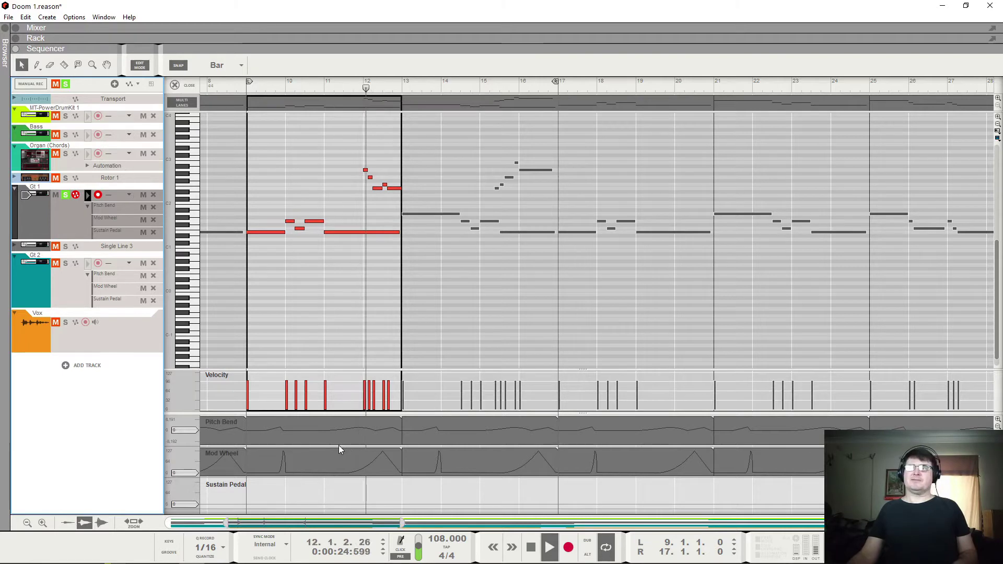
key("space")
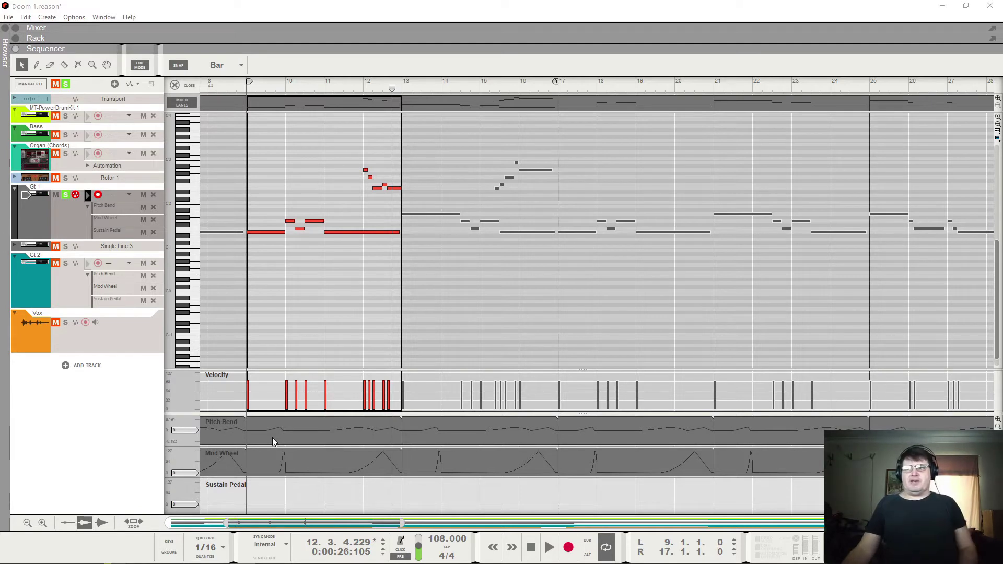
Step: Examine the Gt 1 Pitch Bend and Mod Wheel automation, selecting the Mod Wheel clip from bar 5 to bar 9
key("ctrl+z")
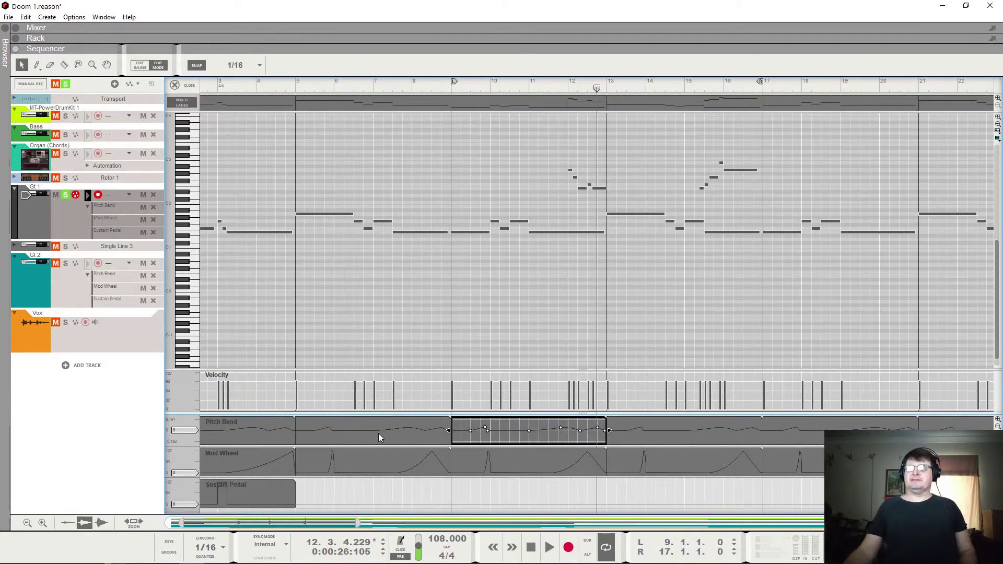
key("ctrl+z")
left_click(368, 456)
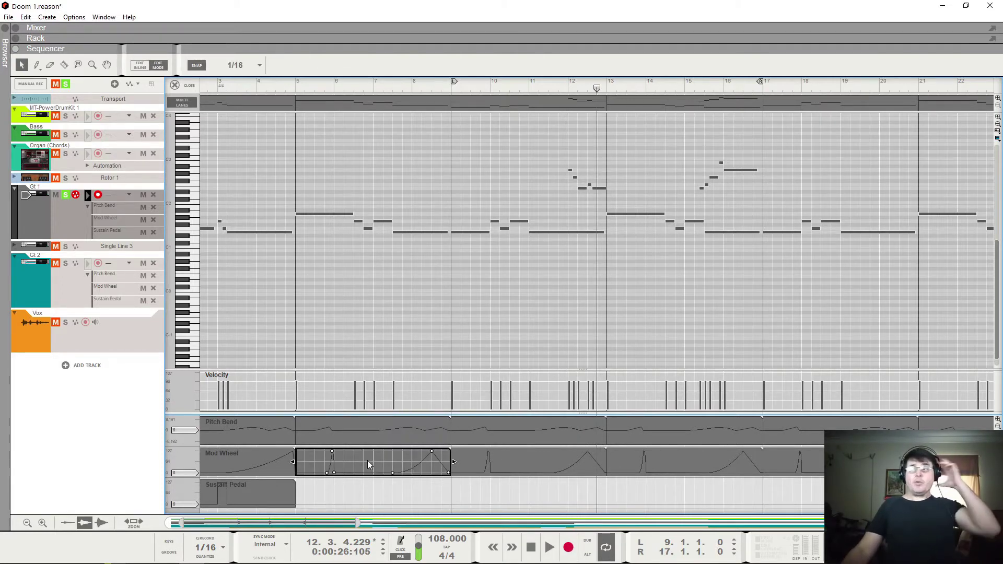
key("ctrl+z")
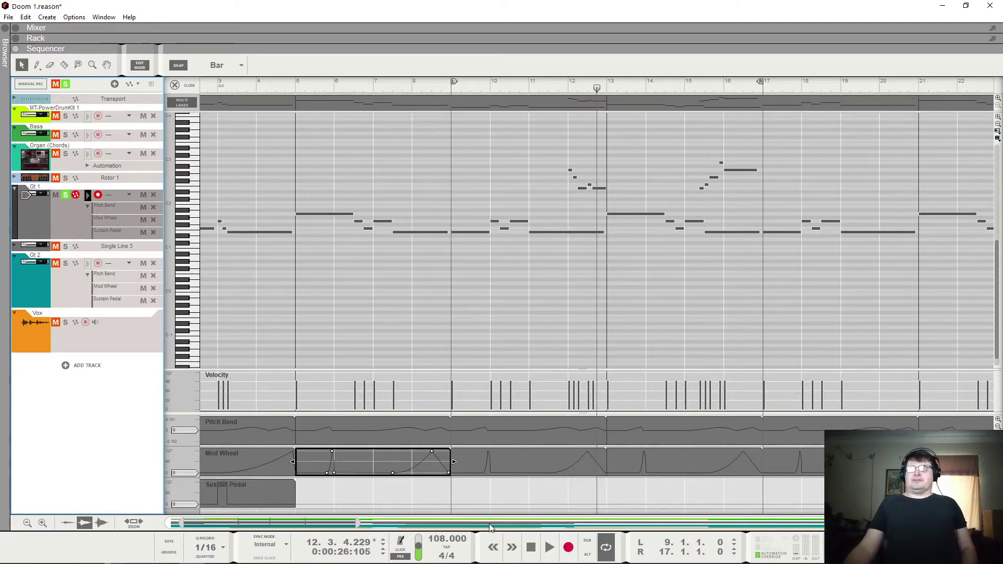
left_click_drag(276, 523, 262, 523)
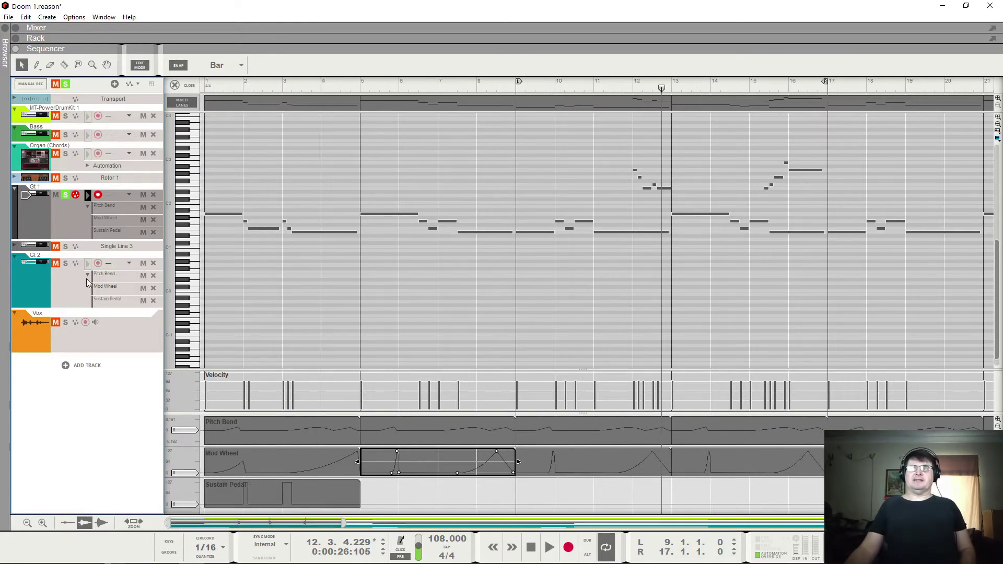
Step: Show the Gt 2 notes with the Gt 1 solo cleared, and set the loop from bar 5 to bar 13
left_click(59, 285)
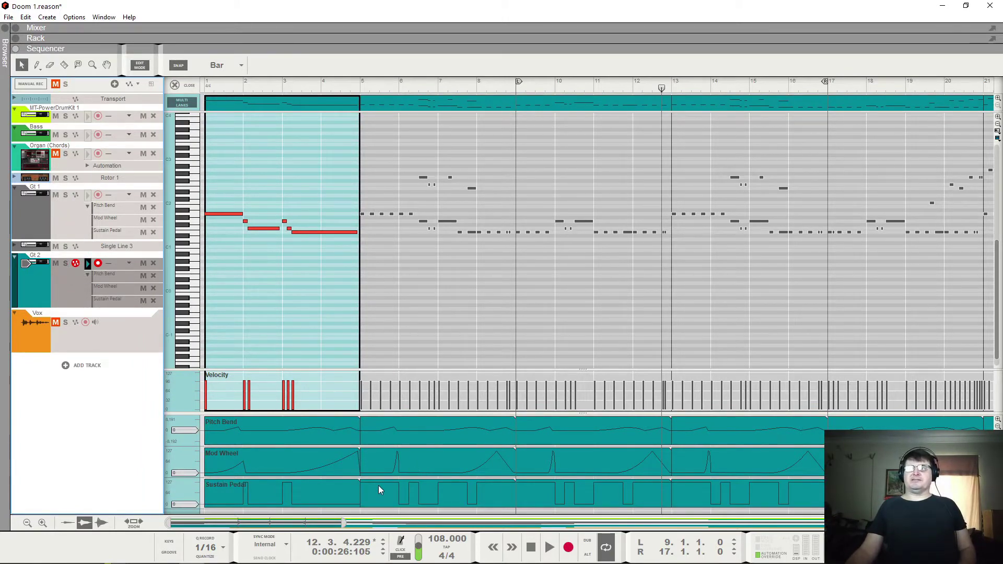
left_click(363, 90, "ctrl")
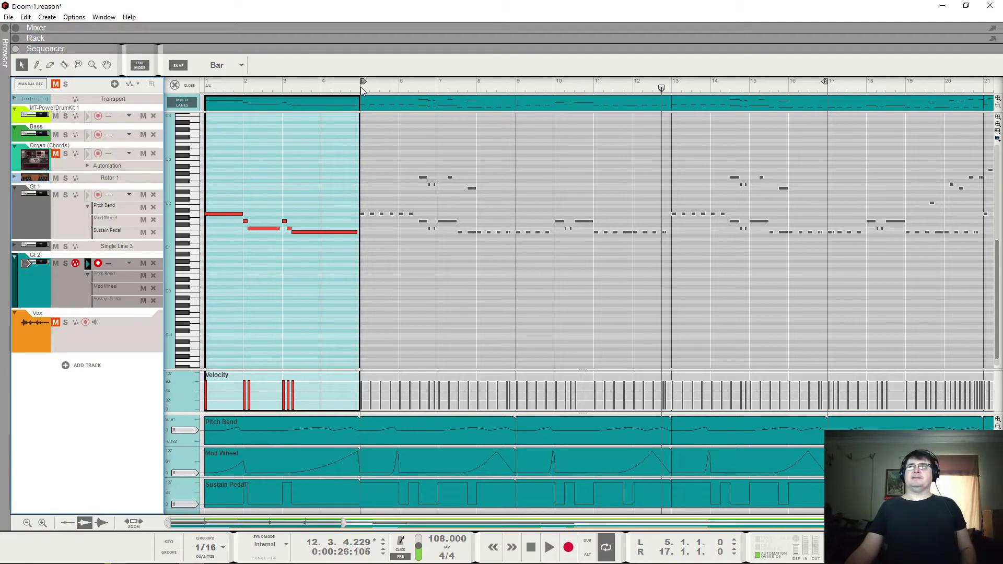
left_click(669, 82, "alt")
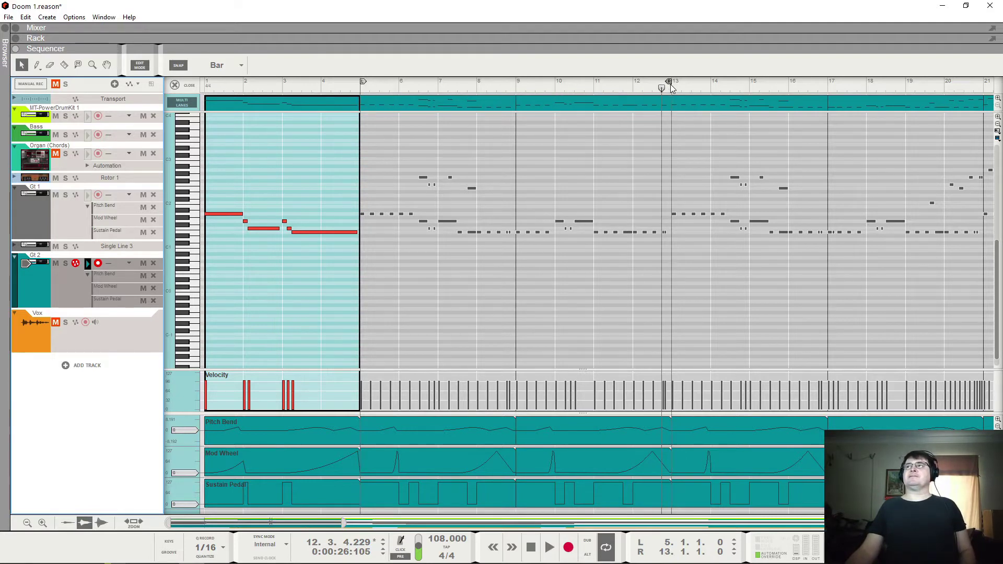
Step: Solo Gt 2, listen to its riff, stop playback, and select the Pitch Bend clip starting at bar 5
left_click(66, 264)
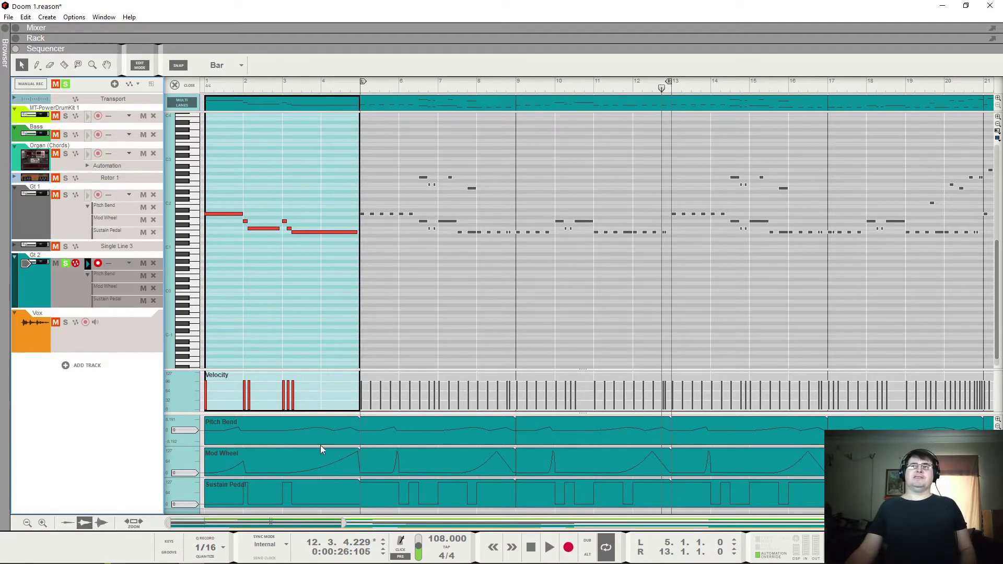
key("space")
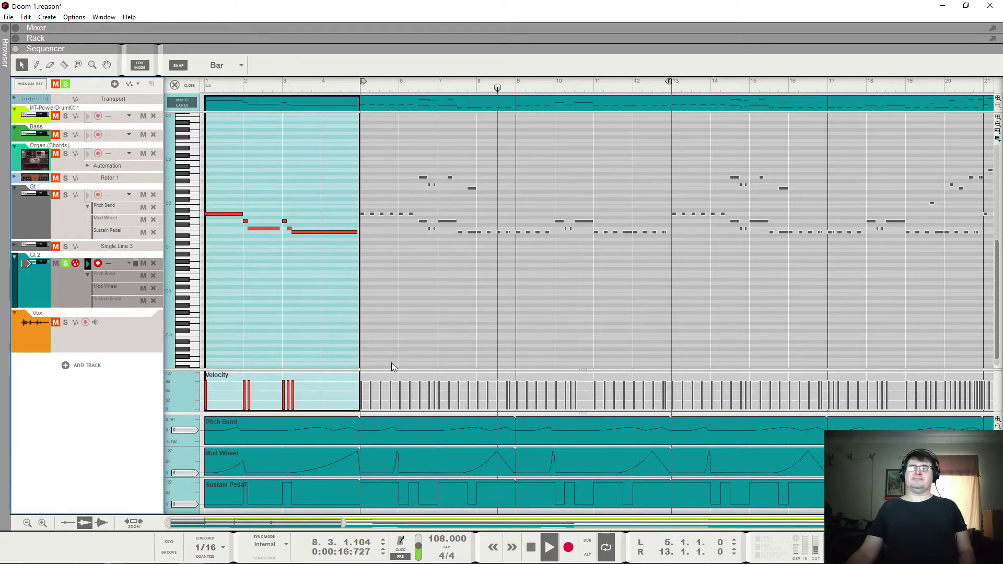
key("space")
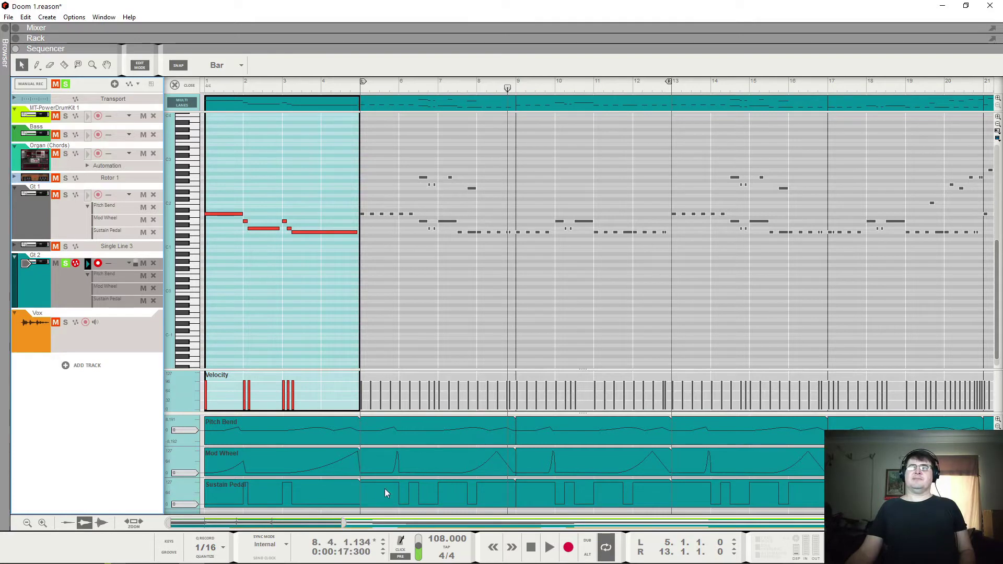
left_click(403, 431)
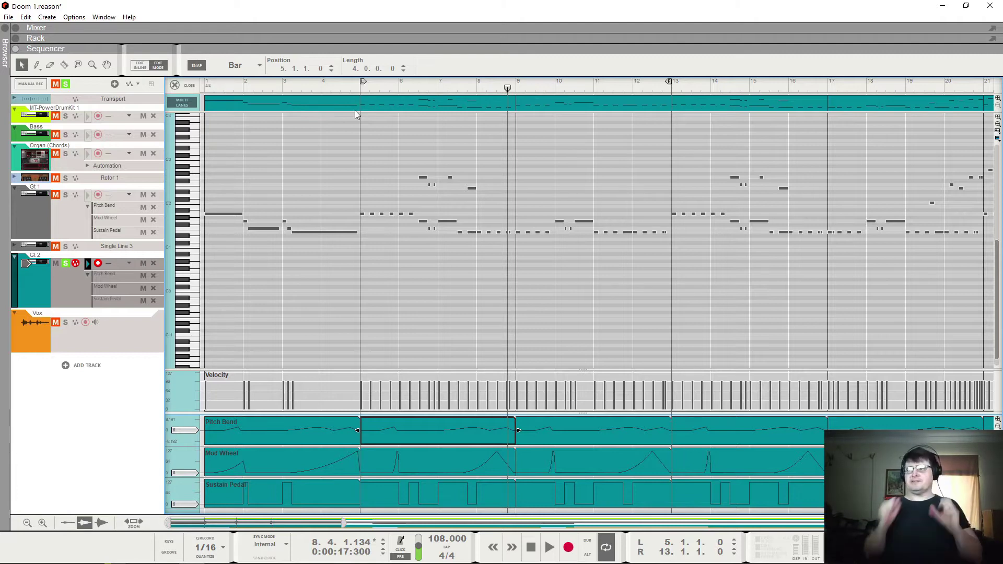
Step: Move the playhead to bar 5, solo Gt 1 alongside Gt 2, and listen to both guitars before stopping playback
left_click(361, 90)
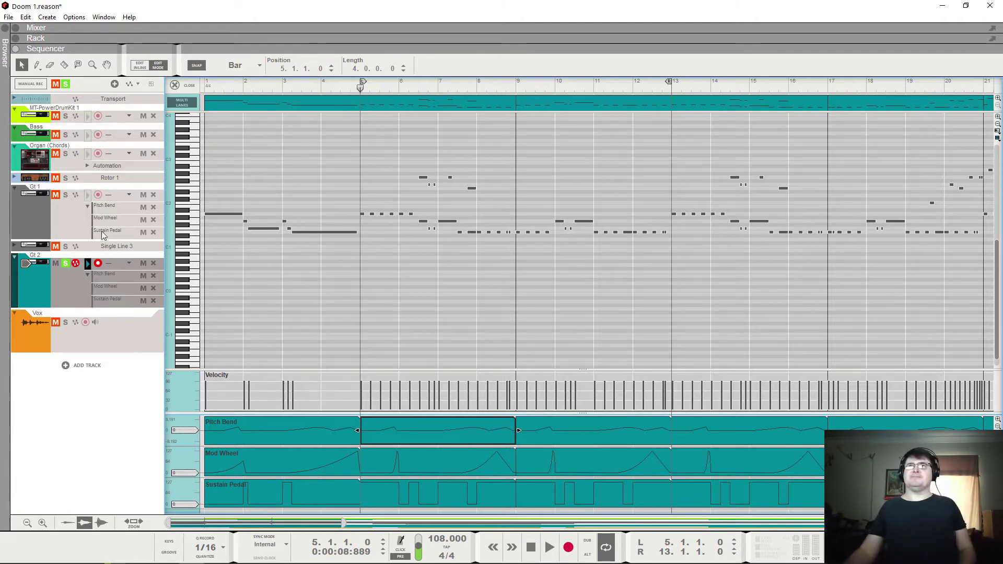
left_click(67, 195)
key("space")
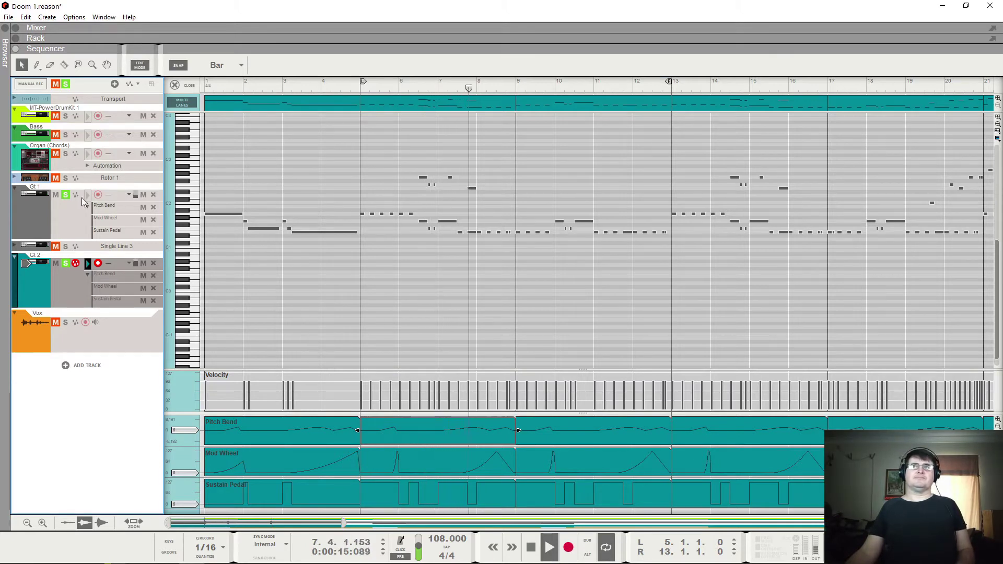
key("space")
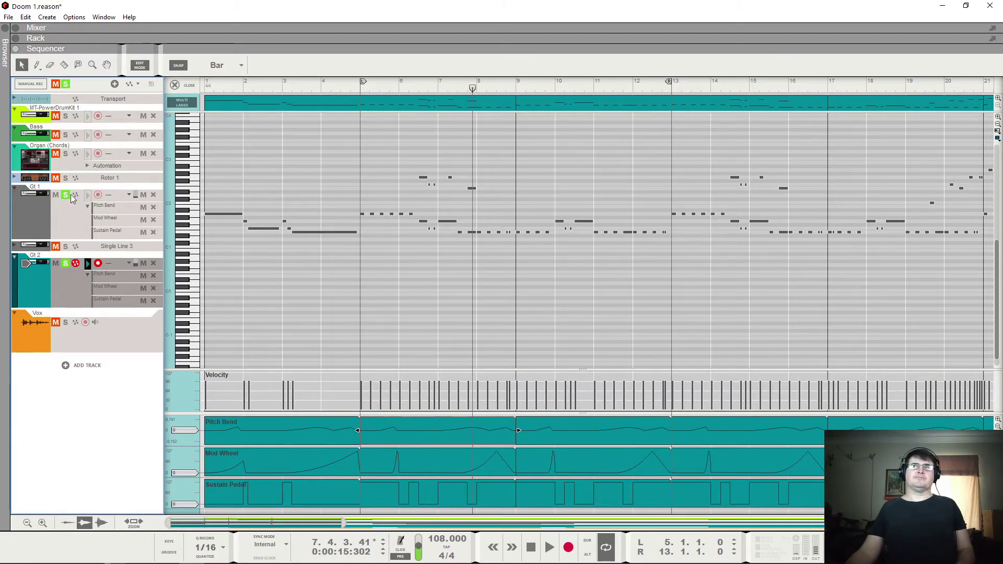
Step: Solo the Bass instead of the two guitars, and overlay its notes with the Organ (Chords) notes for comparison
left_click(65, 136)
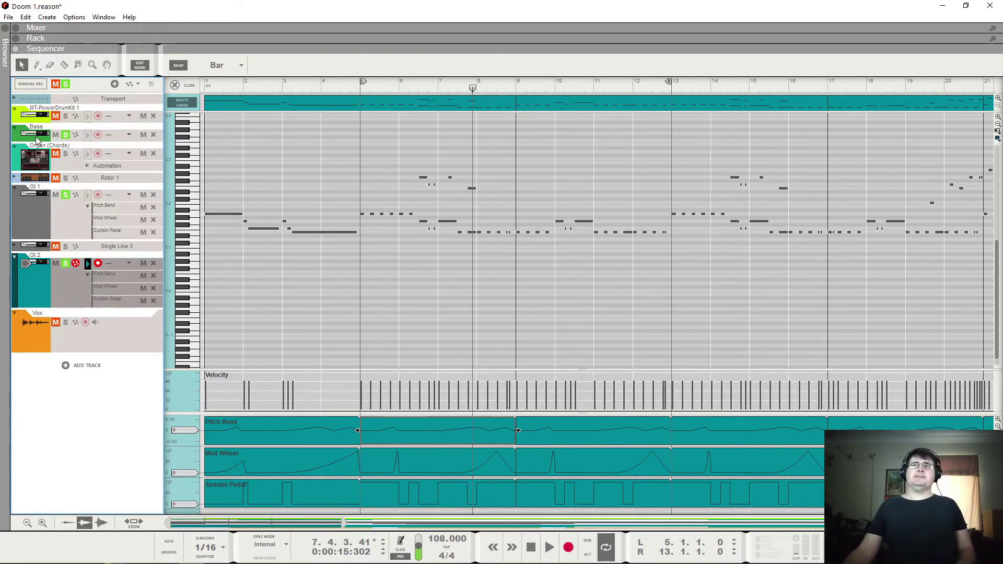
left_click(66, 195)
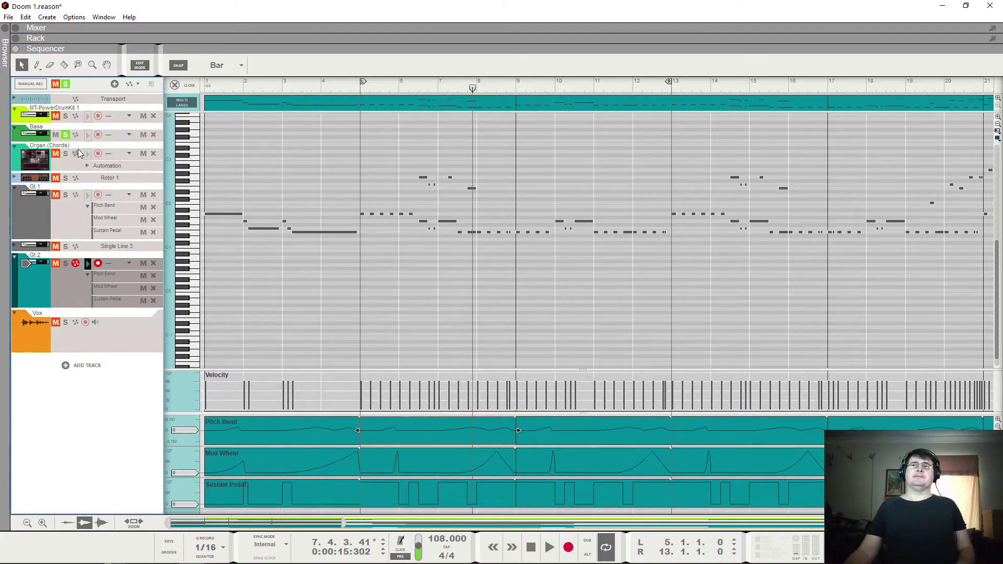
left_click(24, 135)
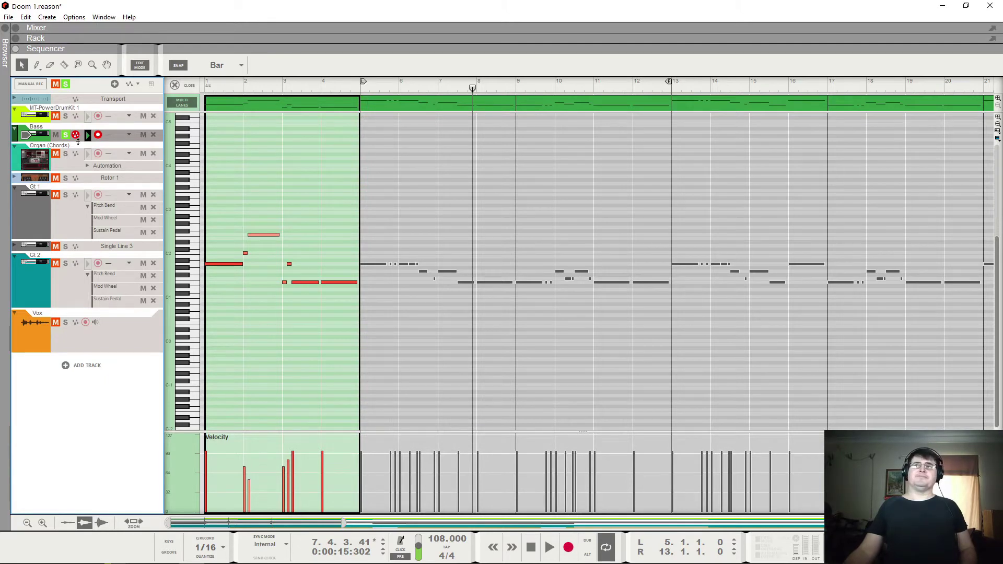
left_click(82, 157)
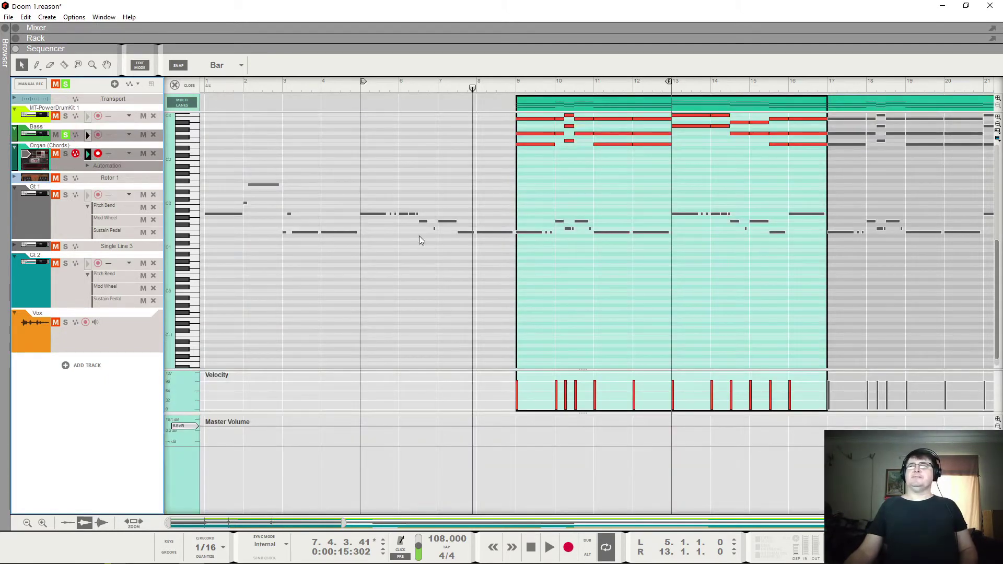
scroll(577, 303, "up", 2)
scroll(578, 307, "up", 3)
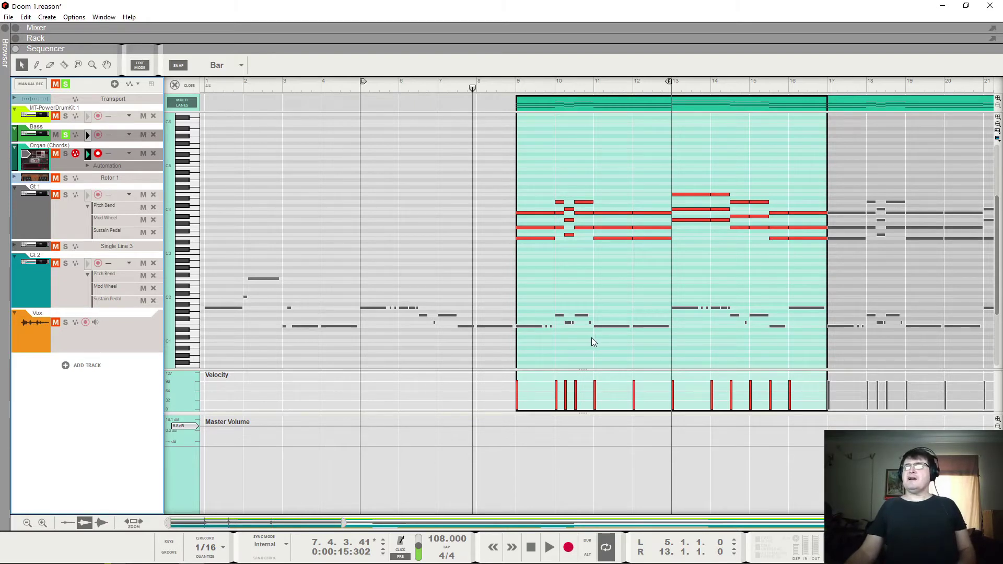
Step: Set the loop around the selected Organ (Chords) clip, from bar 9 to bar 17
left_click_drag(304, 522, 352, 532)
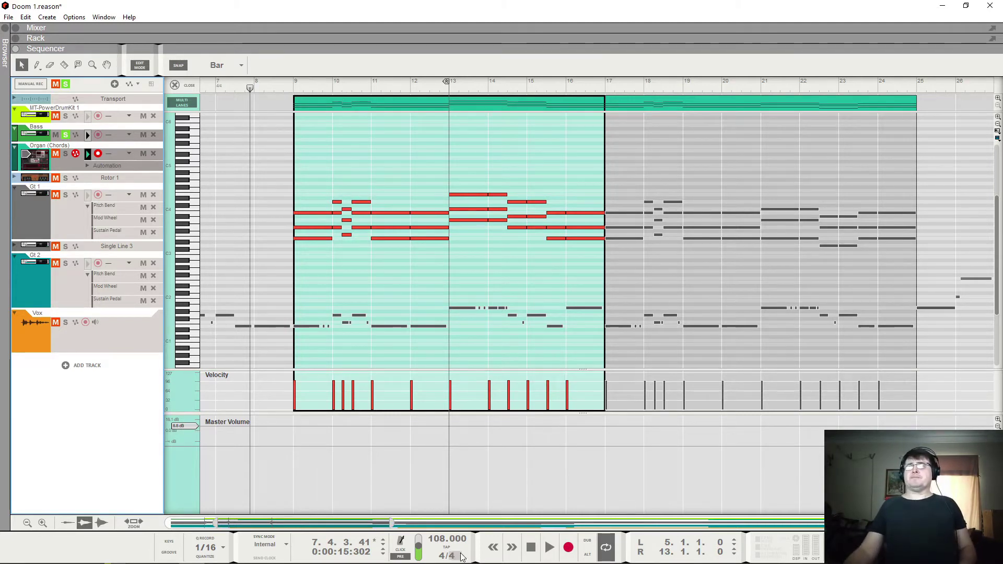
left_click(516, 522)
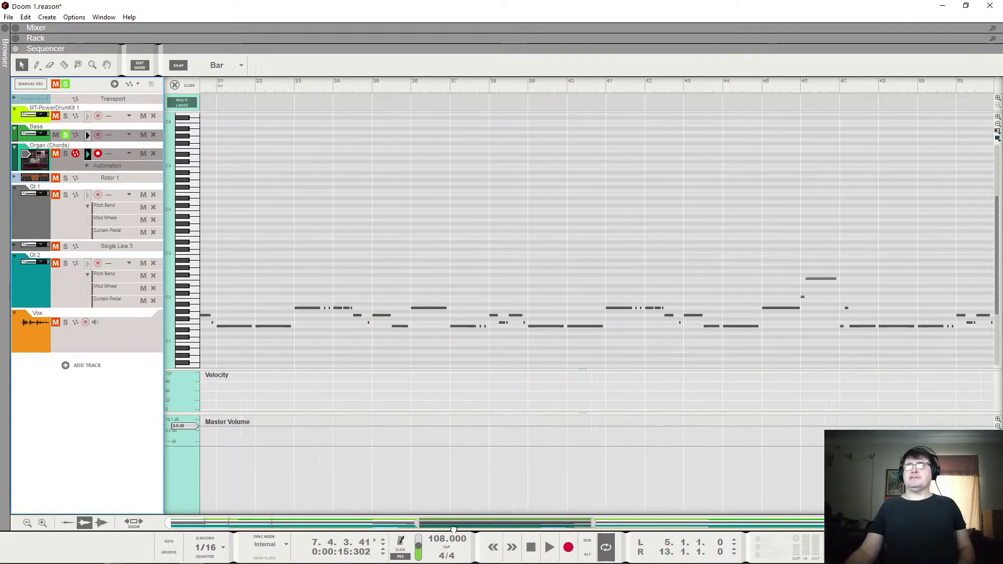
left_click(263, 522)
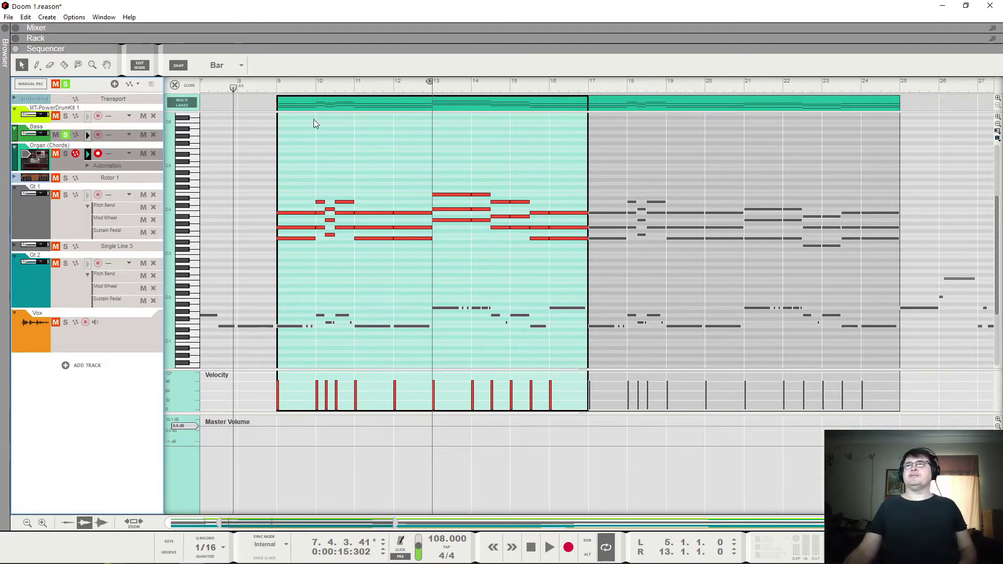
left_click(277, 85, "alt")
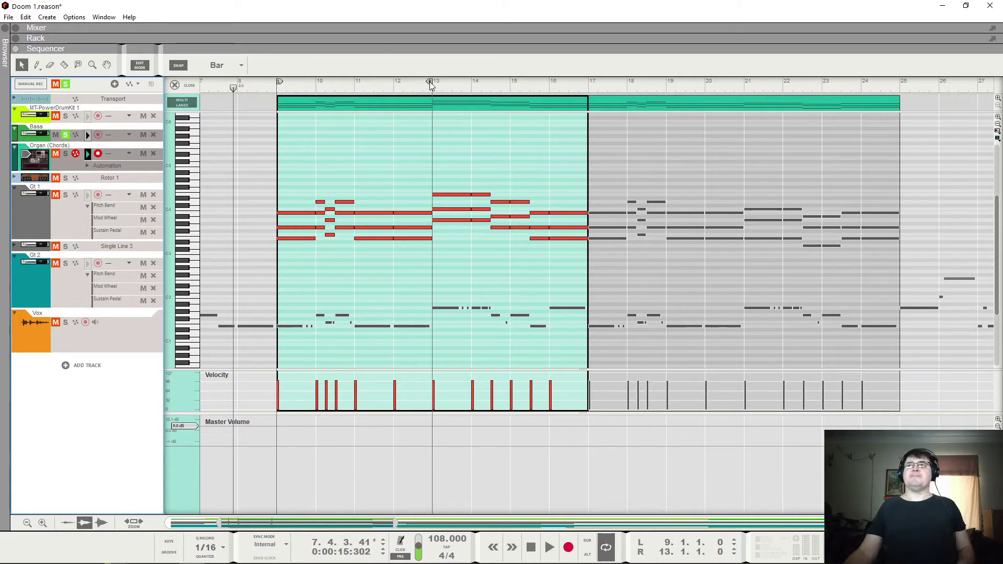
left_click_drag(430, 83, 587, 86)
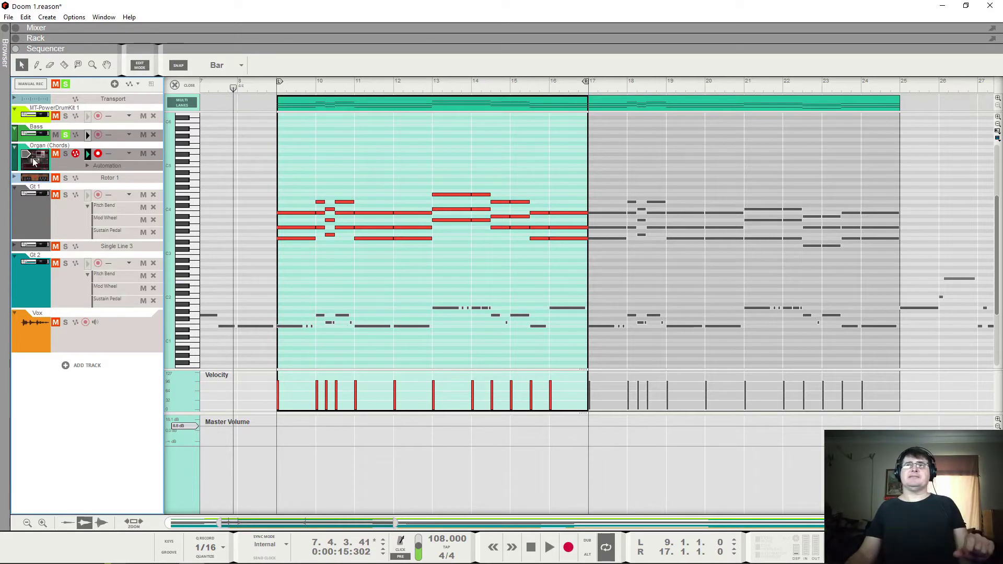
Step: Compare the Bass notes with the Gt 1 notes from bar 9, clear the Bass solo, and return to the Bass notes
left_click(28, 134)
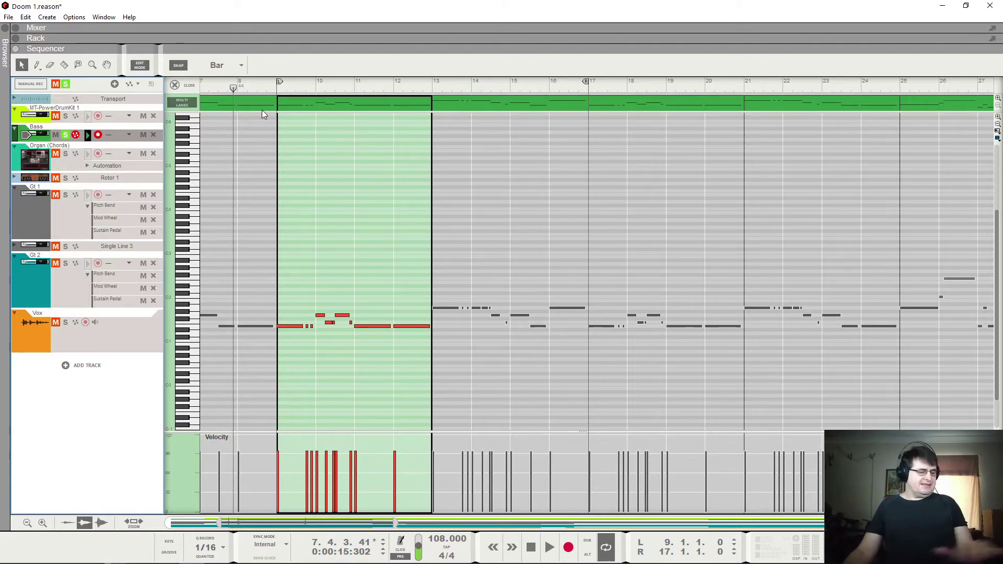
left_click(27, 212)
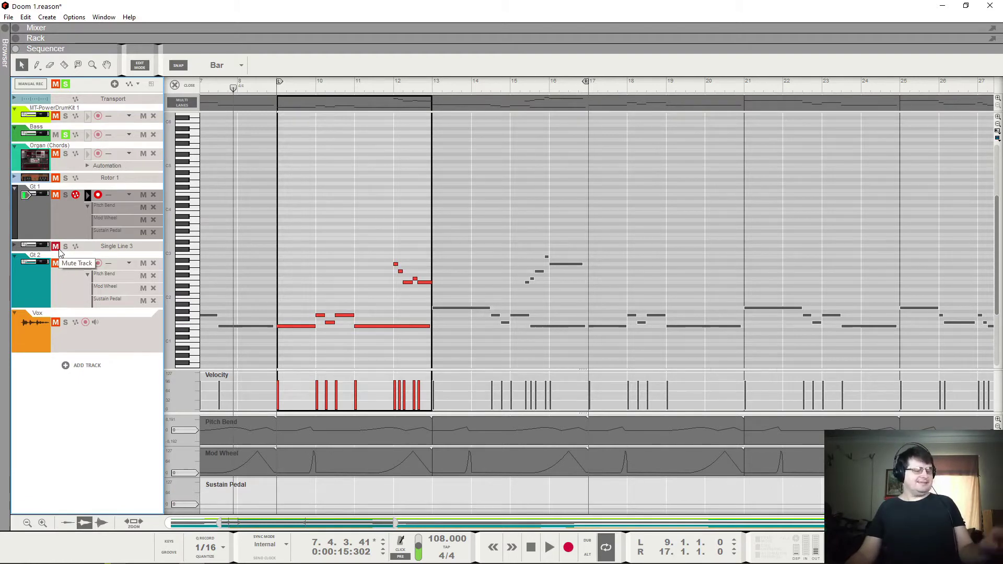
left_click(66, 135)
left_click(36, 135)
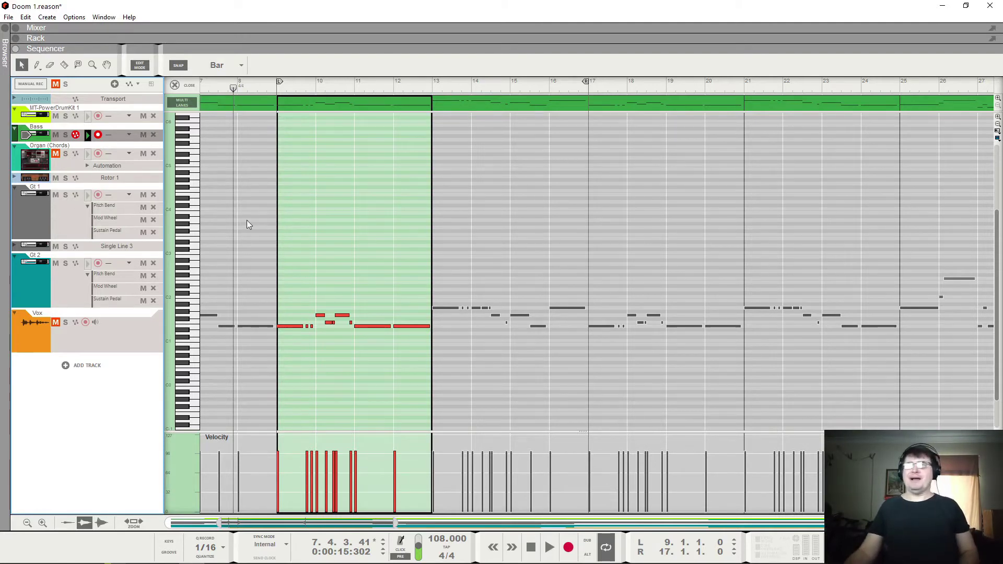
Step: Overlay the Gt 1 and Bass notes in the editor, first with Gt 1 in focus and finally with Bass
left_click(89, 197)
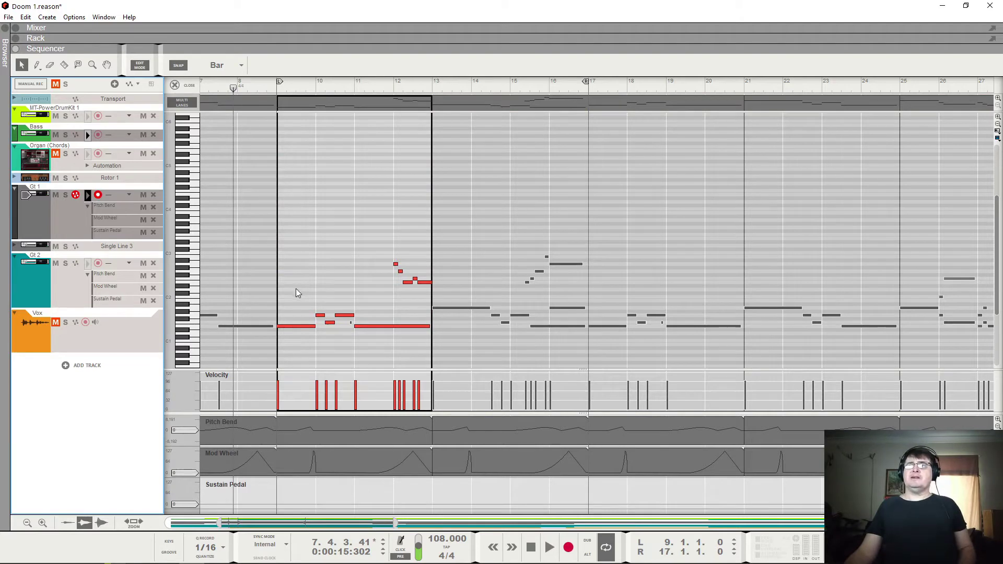
left_click(291, 340)
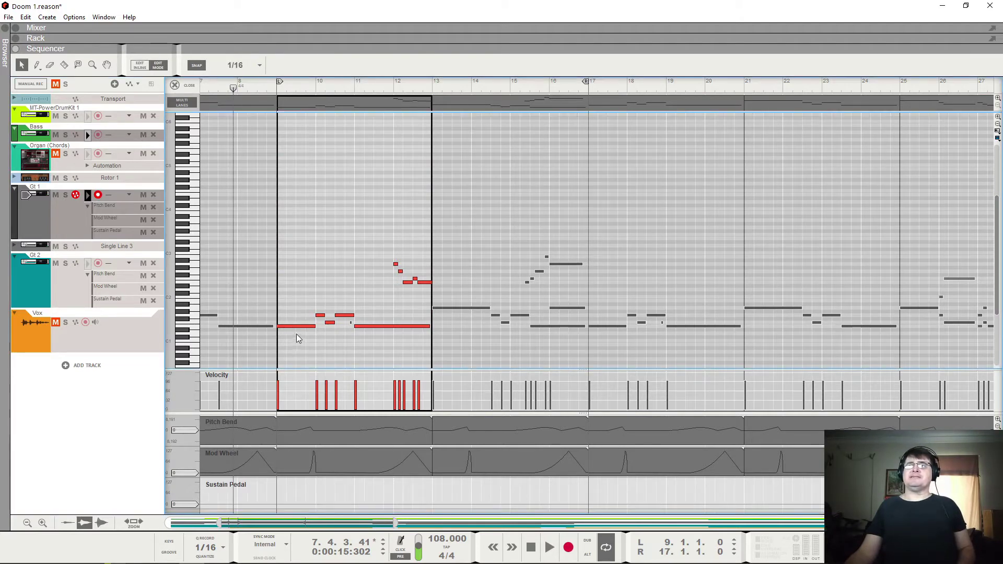
left_click(88, 138)
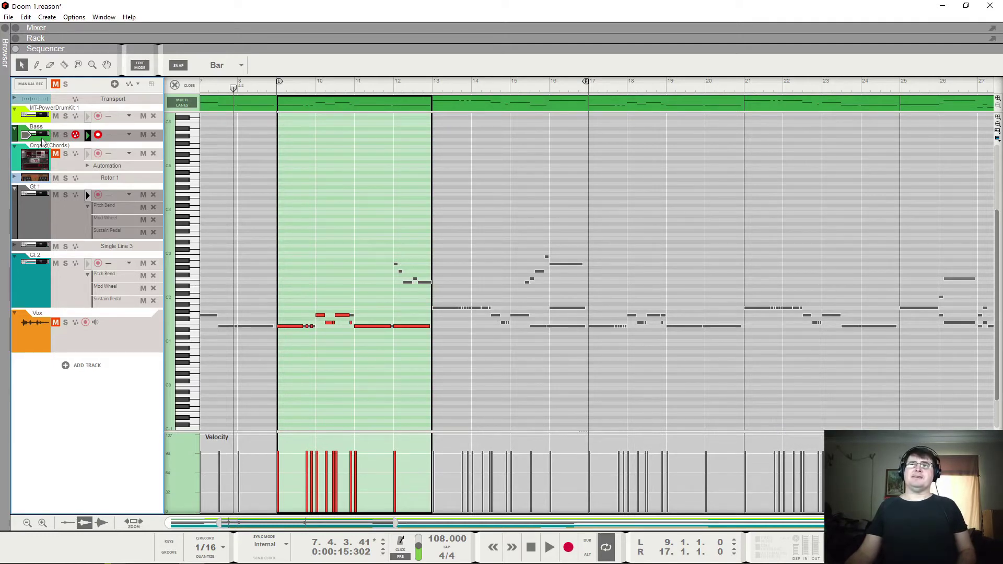
Step: Solo the Bass track and play it in the loop from bar 9
left_click(277, 85)
key("space")
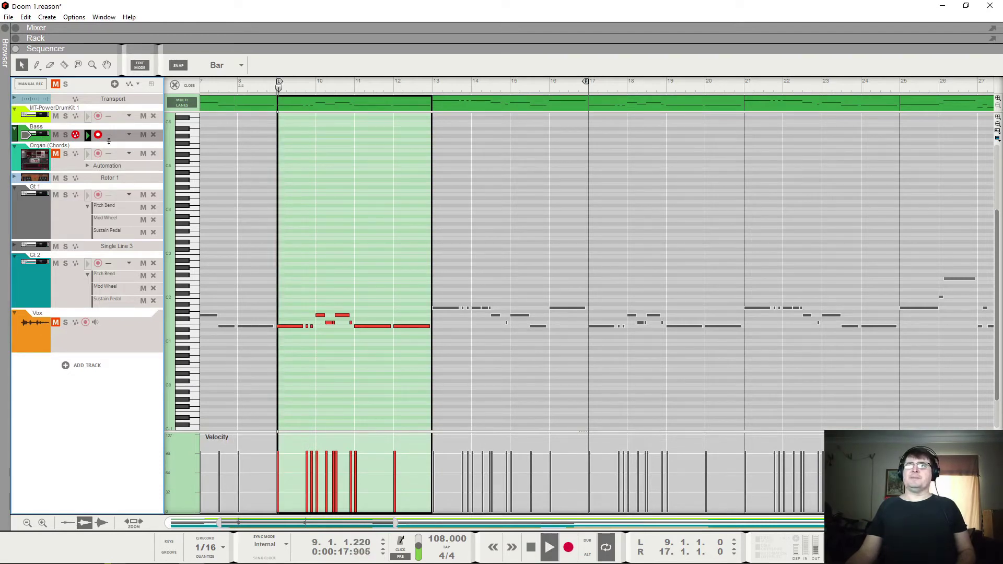
left_click(66, 134)
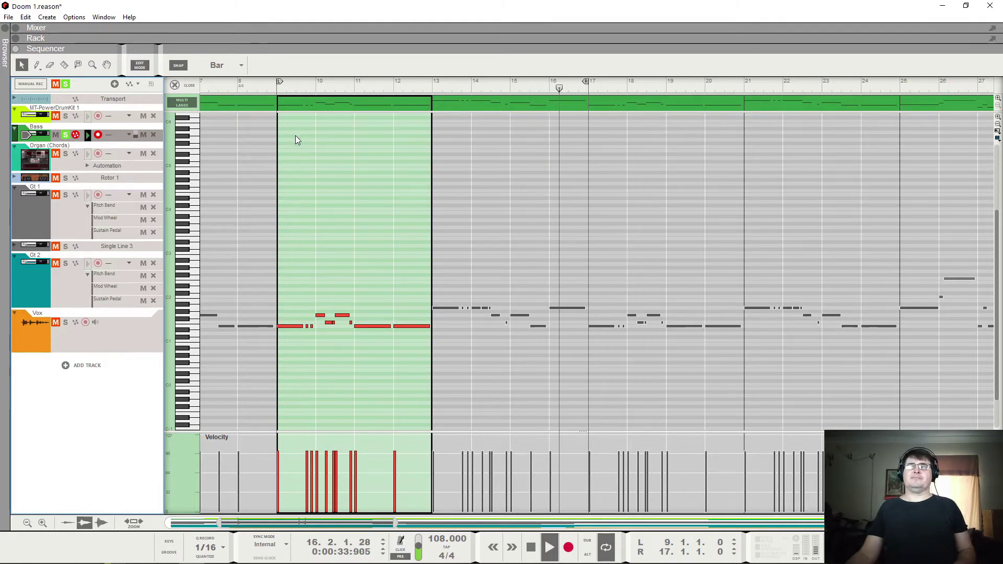
key("space")
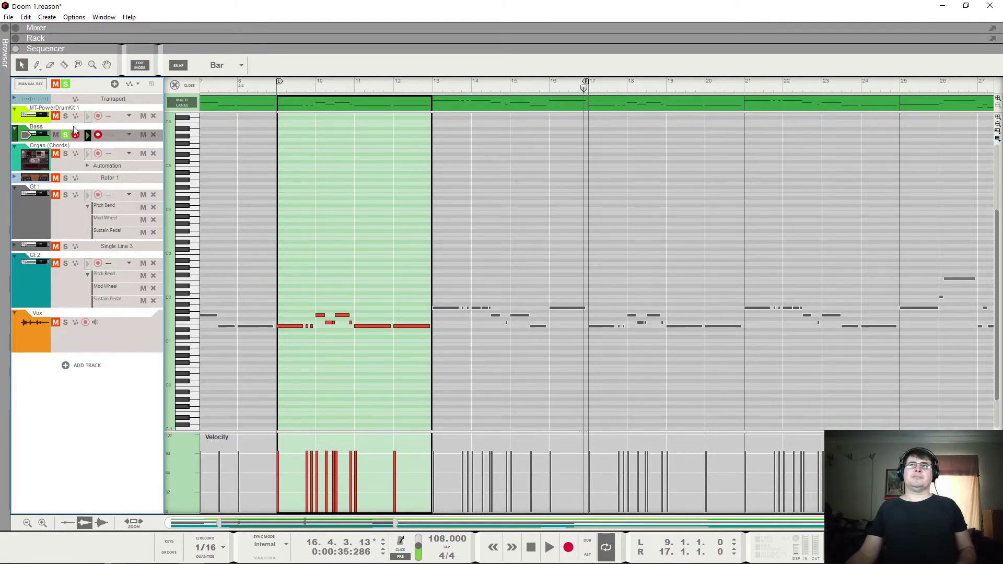
Step: Add Gt 1 and Gt 2 to the soloed Bass and play the three tracks together from bar 9
left_click(65, 195)
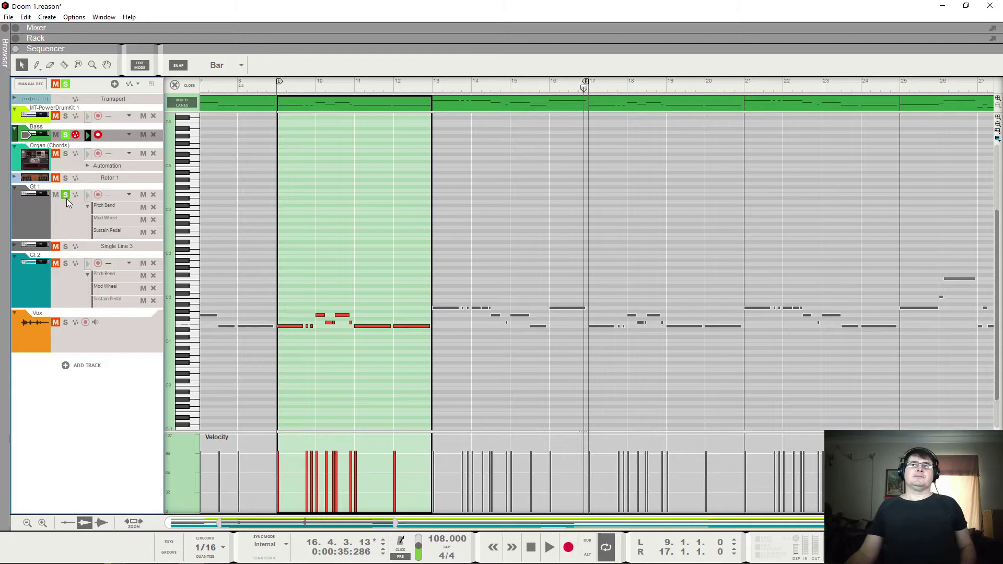
left_click(65, 263)
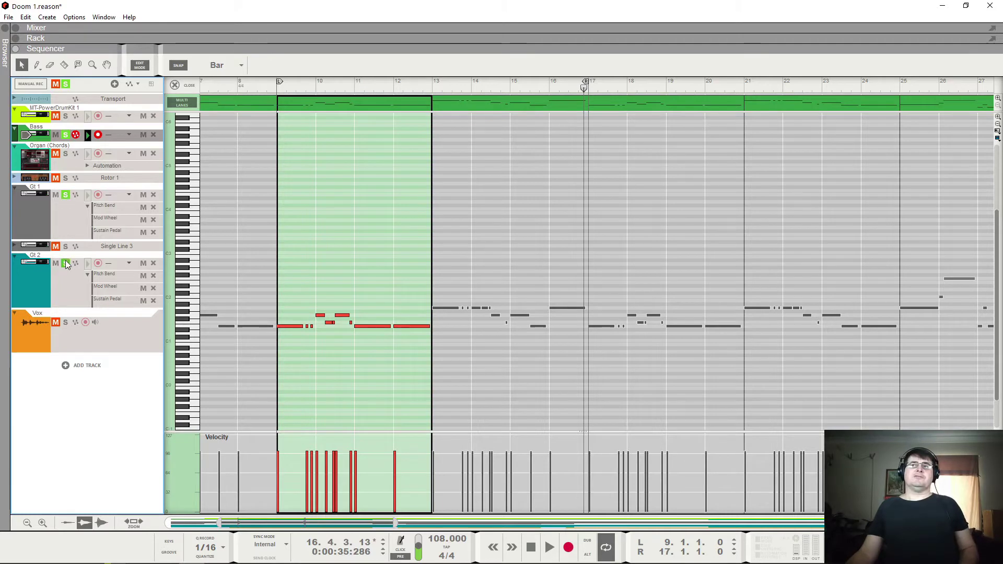
left_click(279, 85)
key("space")
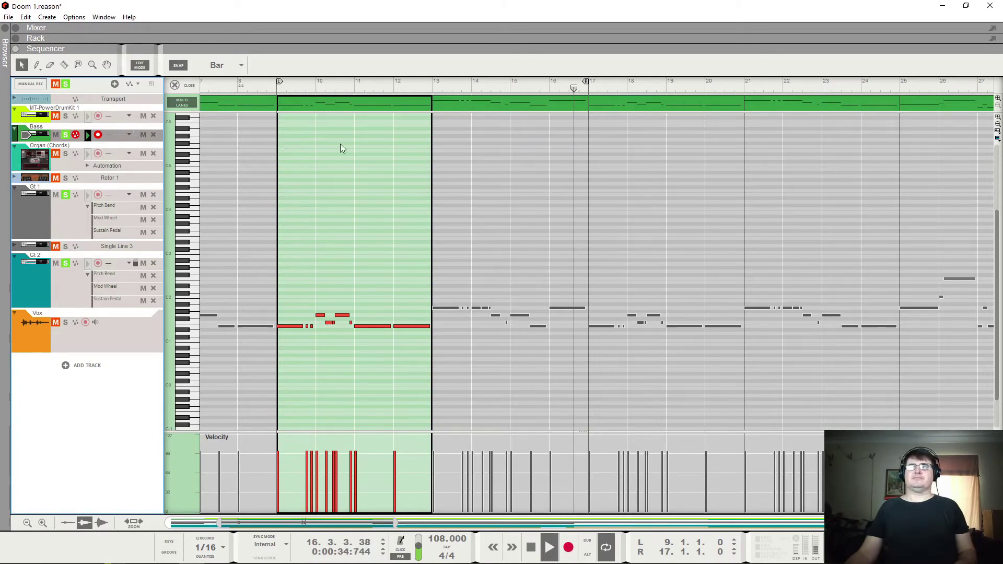
key("space")
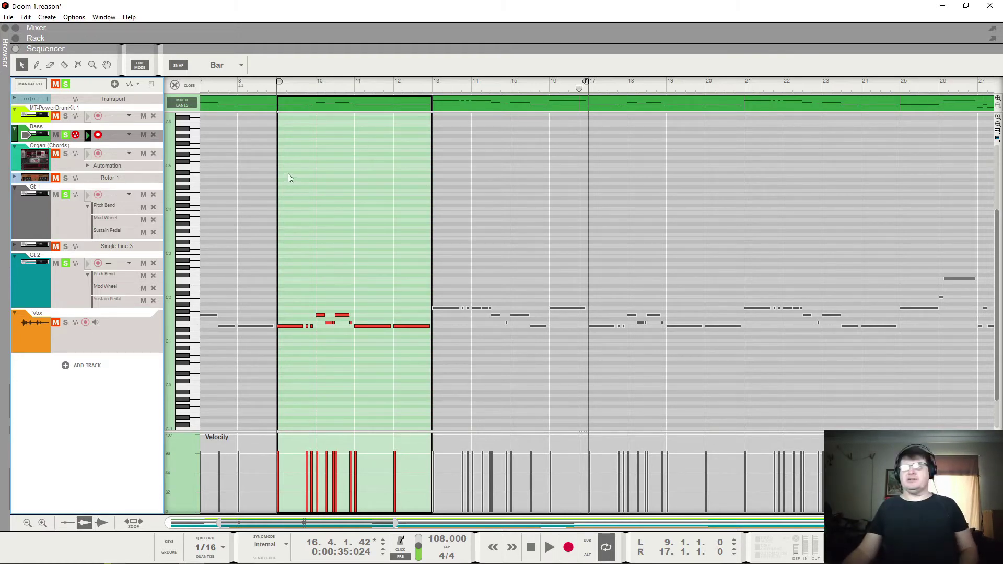
Step: Clear the solos on Gt 1, Gt 2 and Bass, and return the song position to bar 9
left_click(65, 195)
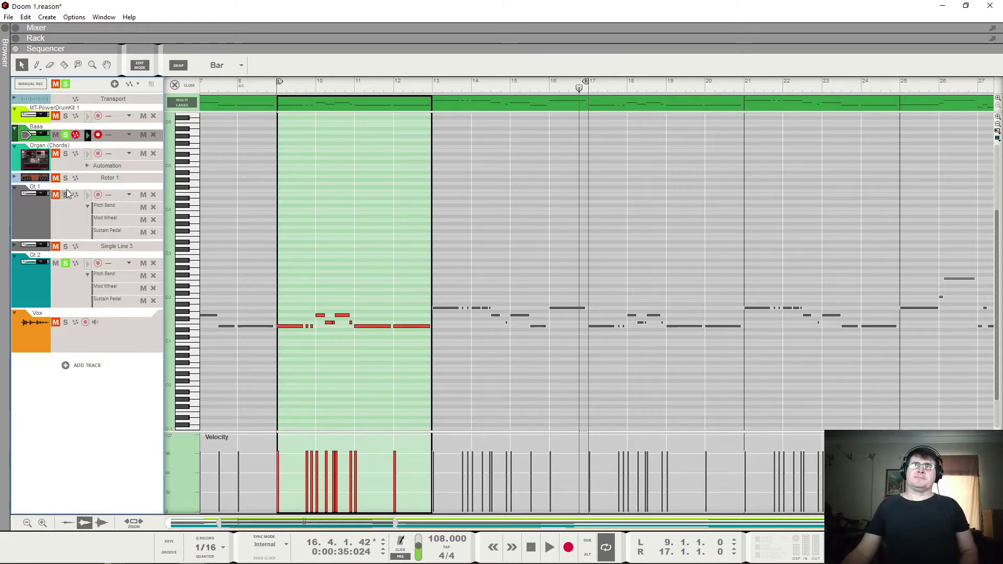
left_click(66, 264)
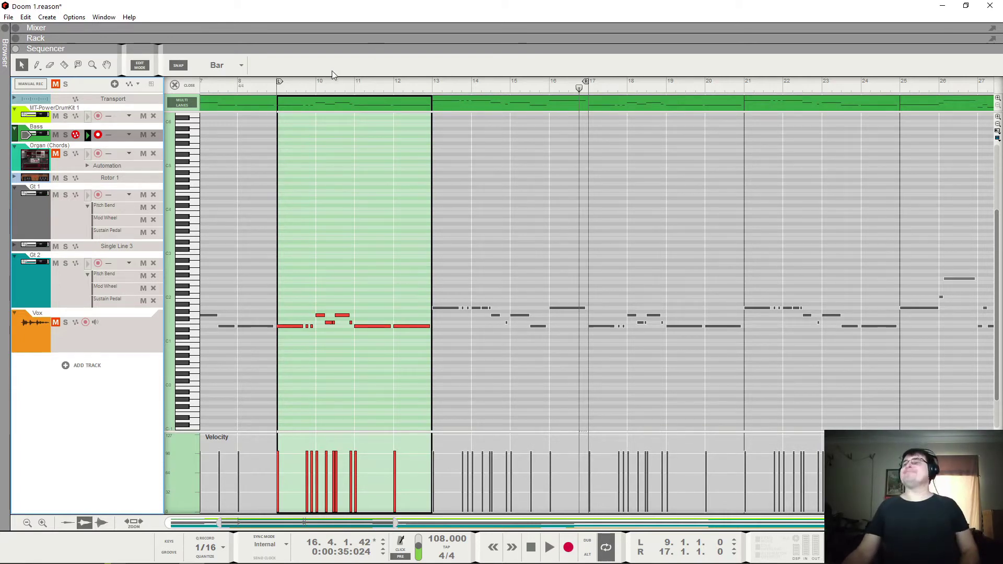
left_click(279, 89)
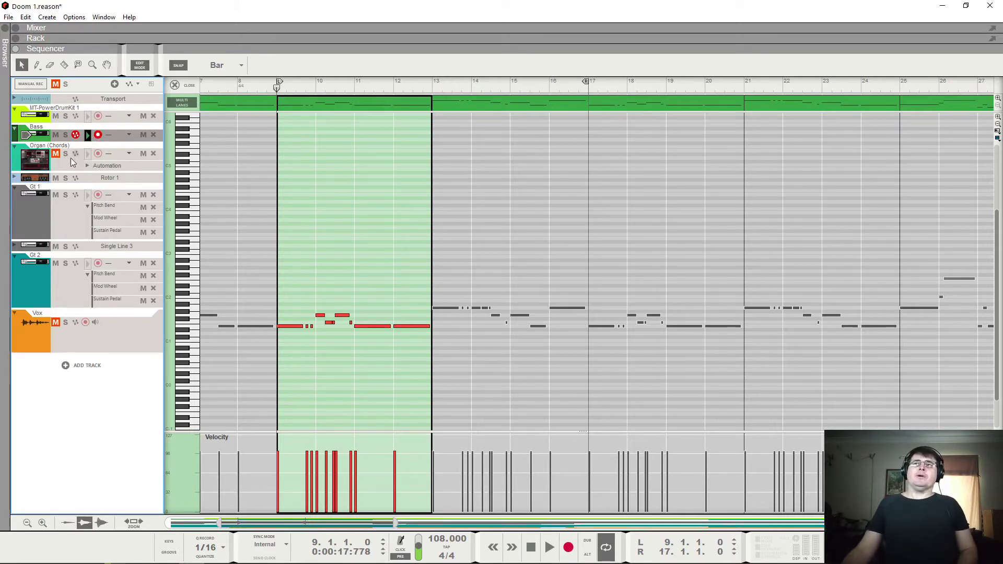
Step: Solo Gt 1 with its notes shown in the editor, and play its riff from bar 11 to bar 13
left_click(65, 195)
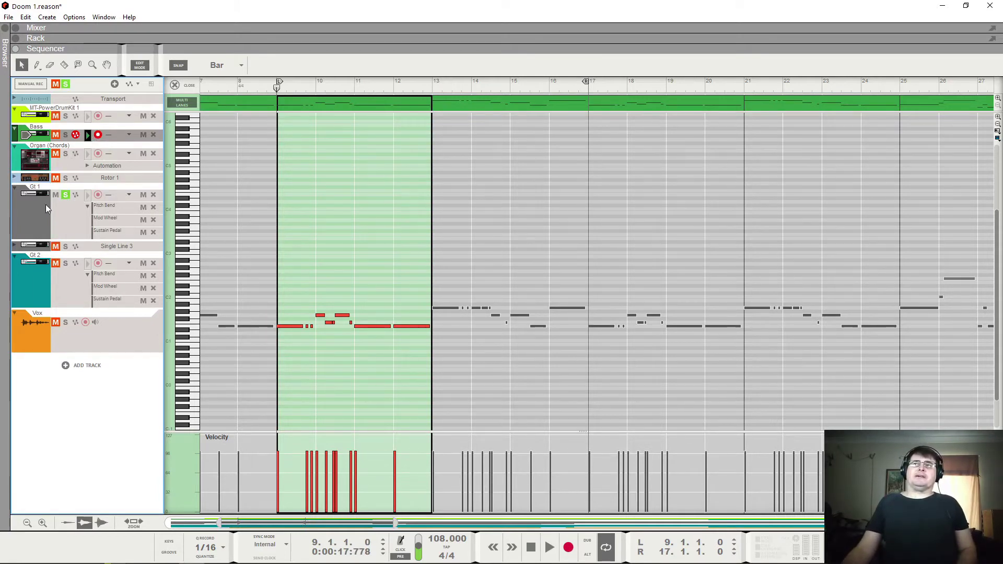
left_click(46, 208)
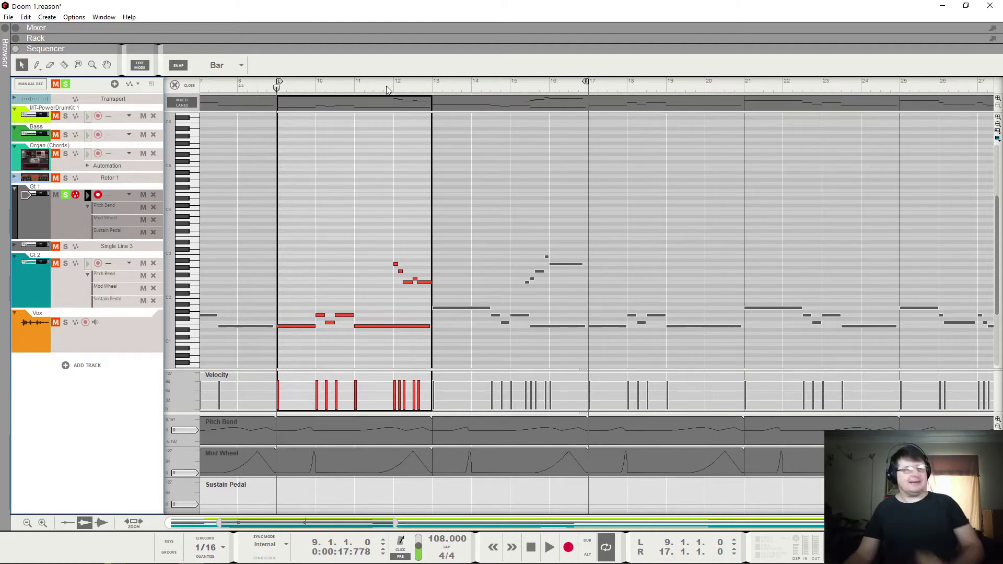
left_click(354, 90)
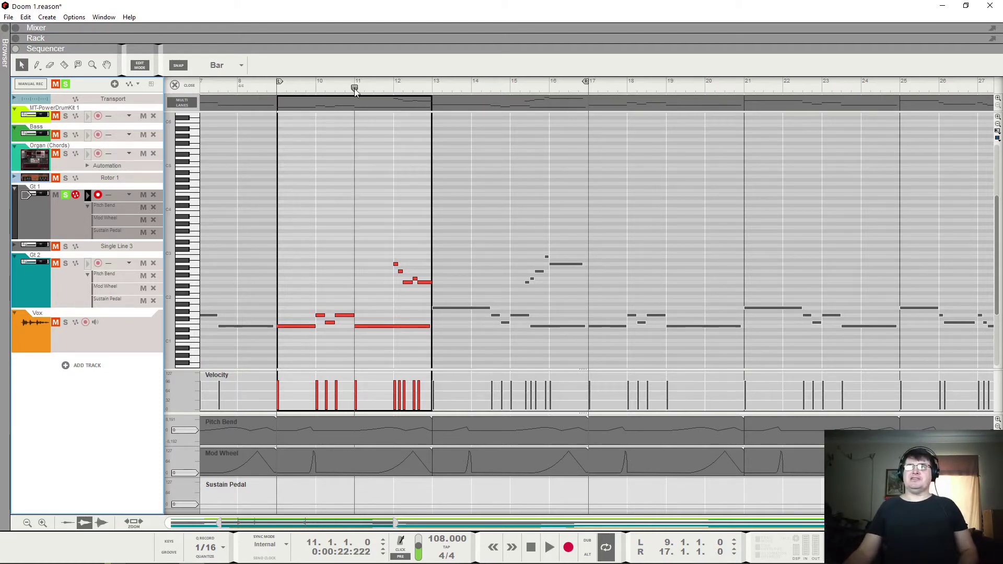
key("space")
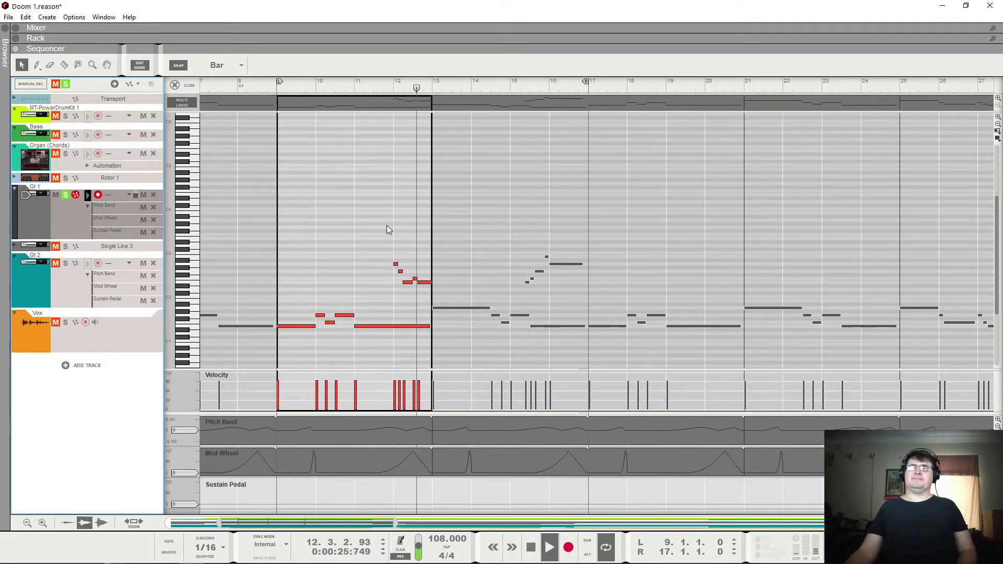
key("space")
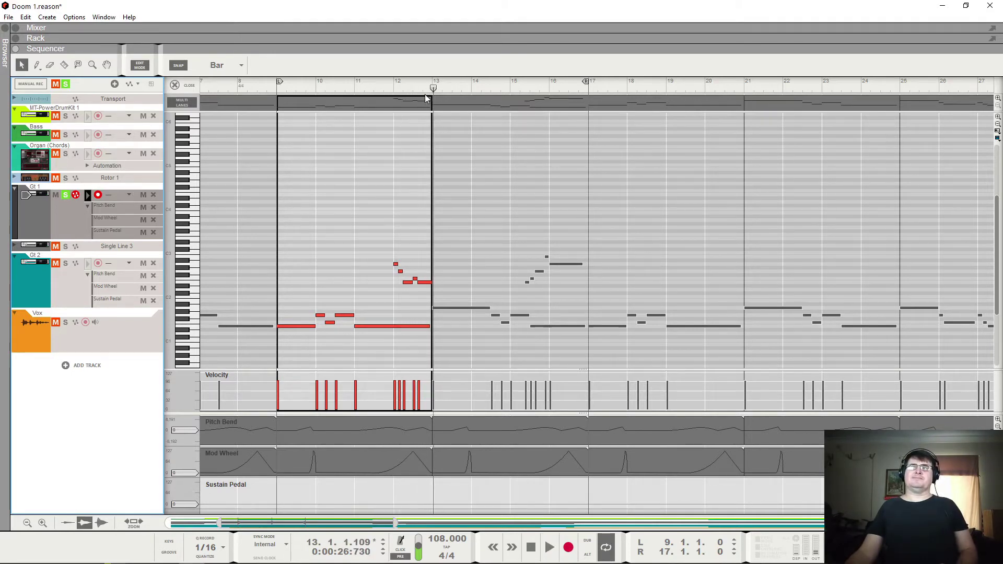
Step: Replay the descending Gt 1 fill from bar 12 to bar 13
left_click(395, 88)
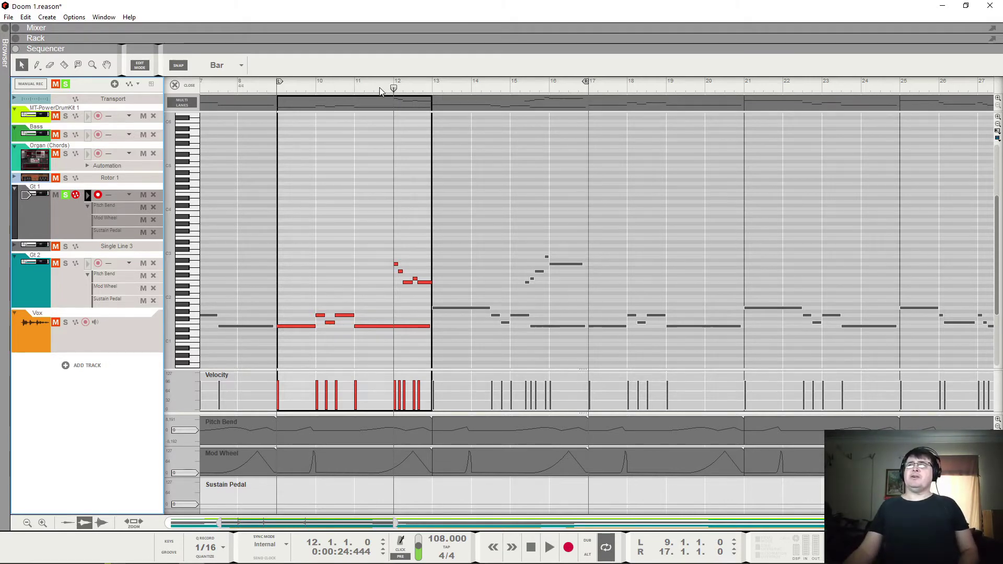
key("space")
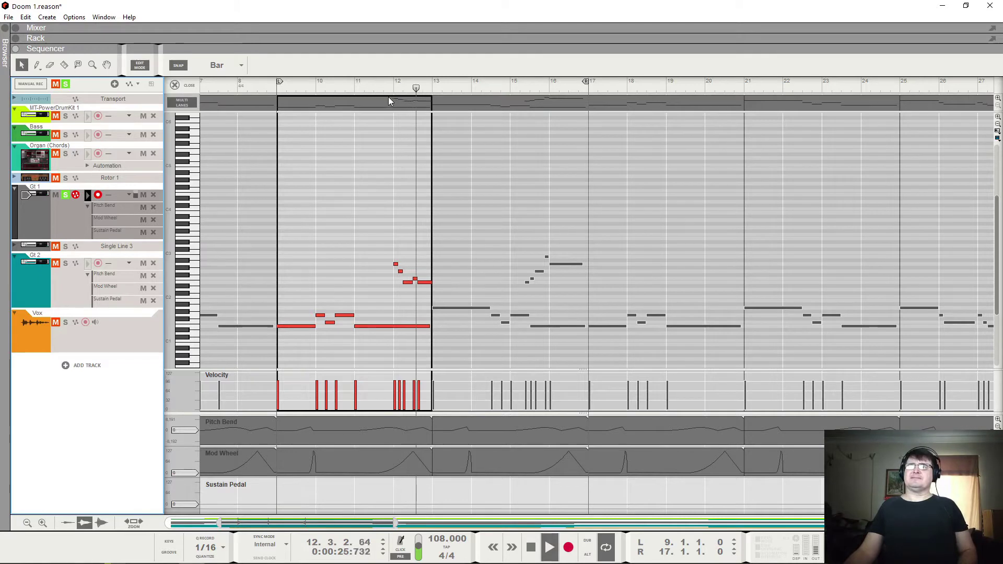
key("space")
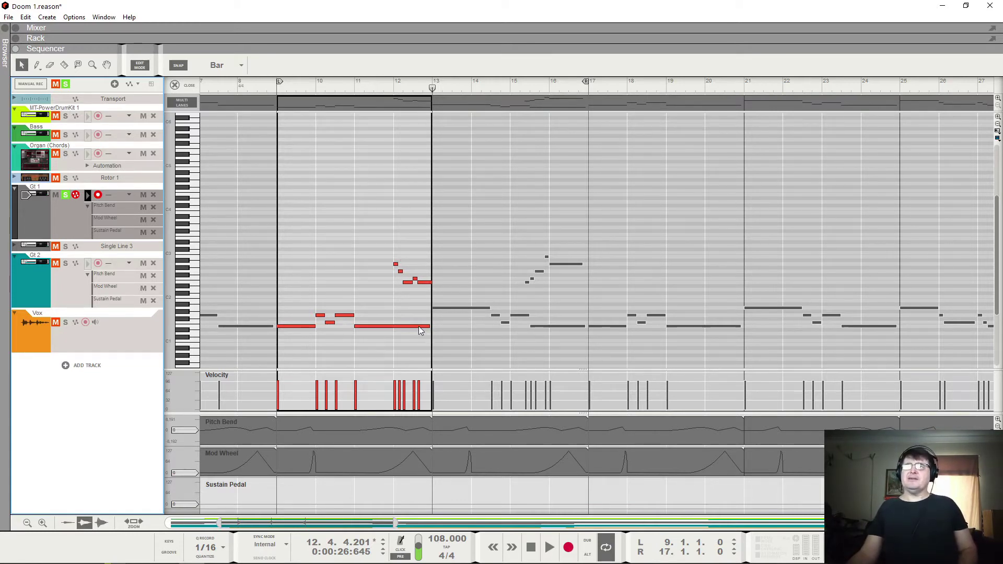
Step: Overlay the Organ (Chords) notes on the Gt 1 notes and play the soloed guitar from bar 9
left_click(88, 154)
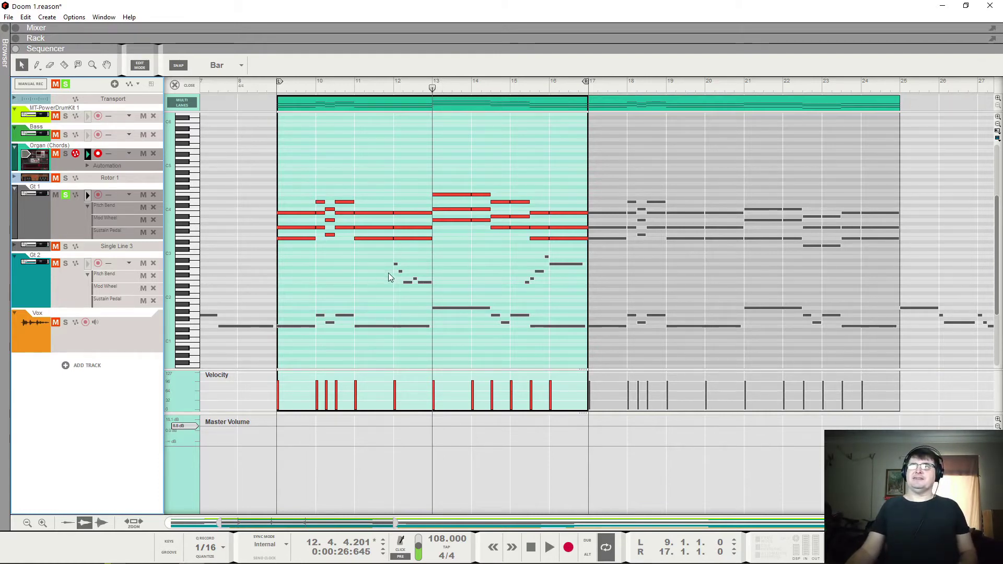
left_click(278, 88)
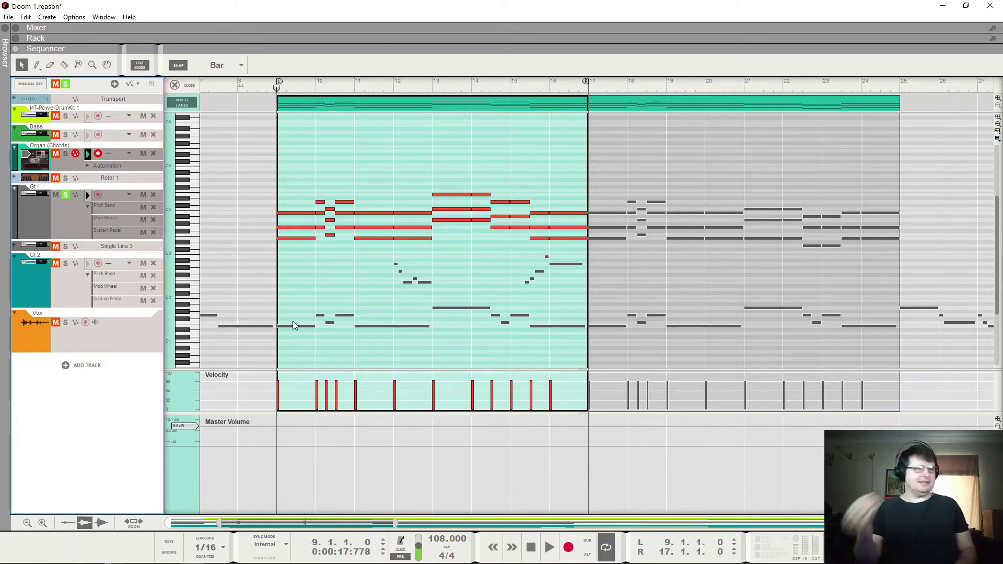
key("space")
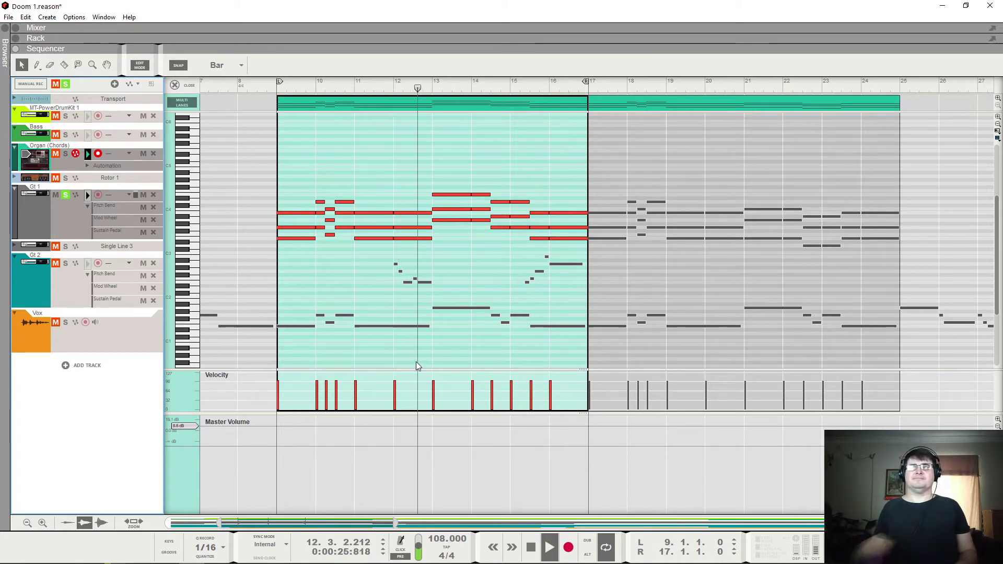
key("space")
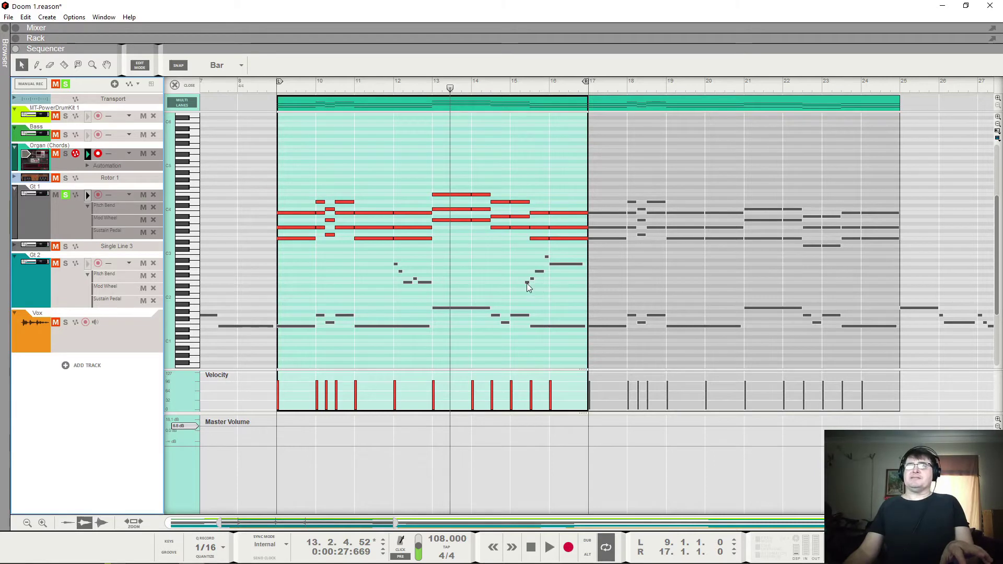
Step: Play the ascending Gt 1 fill from bar 15 against the displayed organ chords
left_click(433, 86)
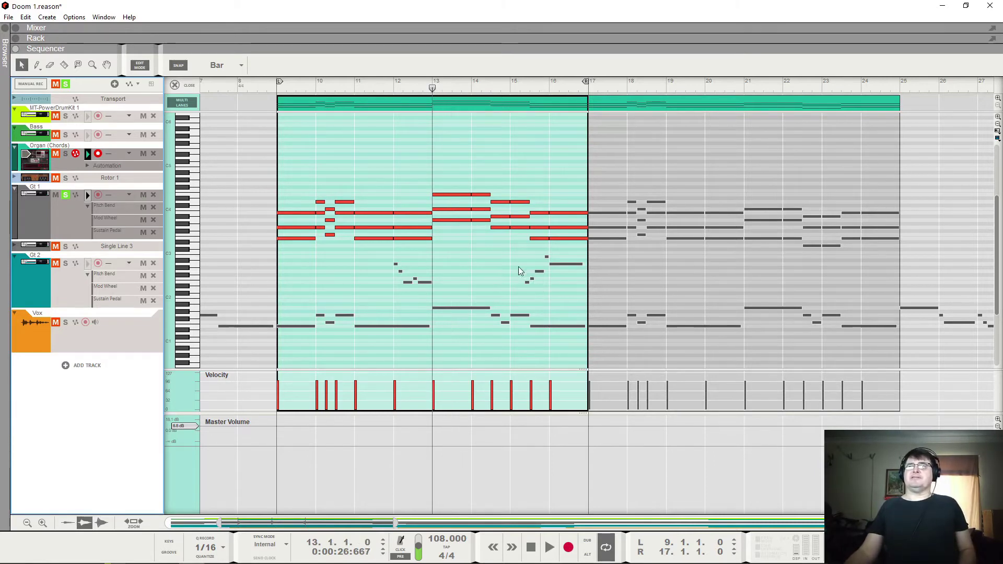
left_click(528, 89)
left_click(538, 90)
left_click(526, 89)
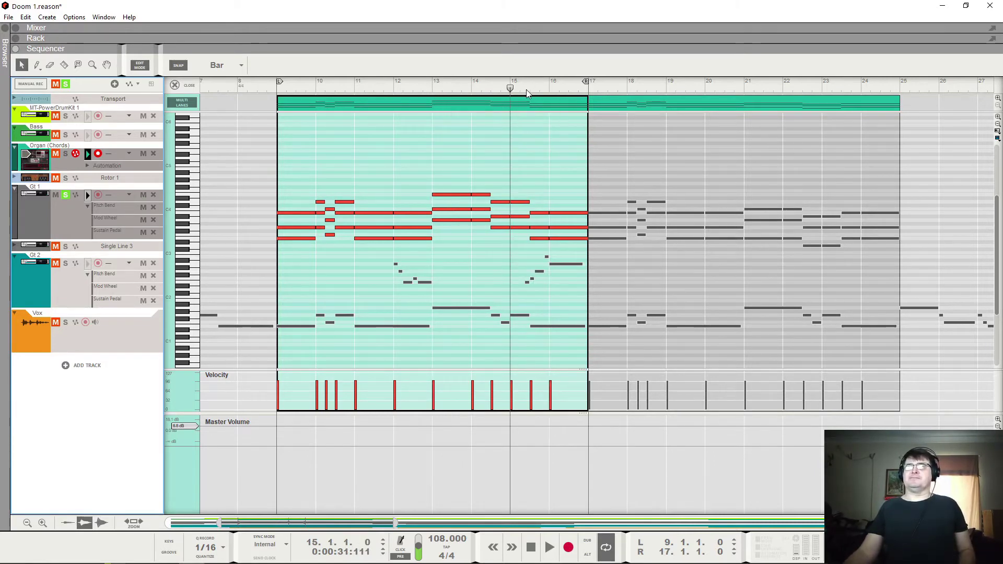
key("space")
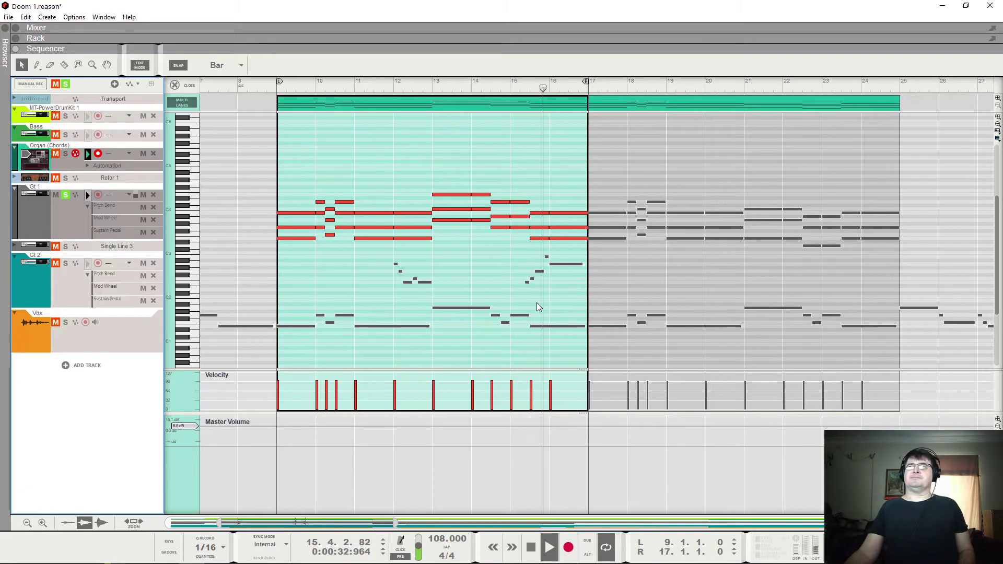
key("space")
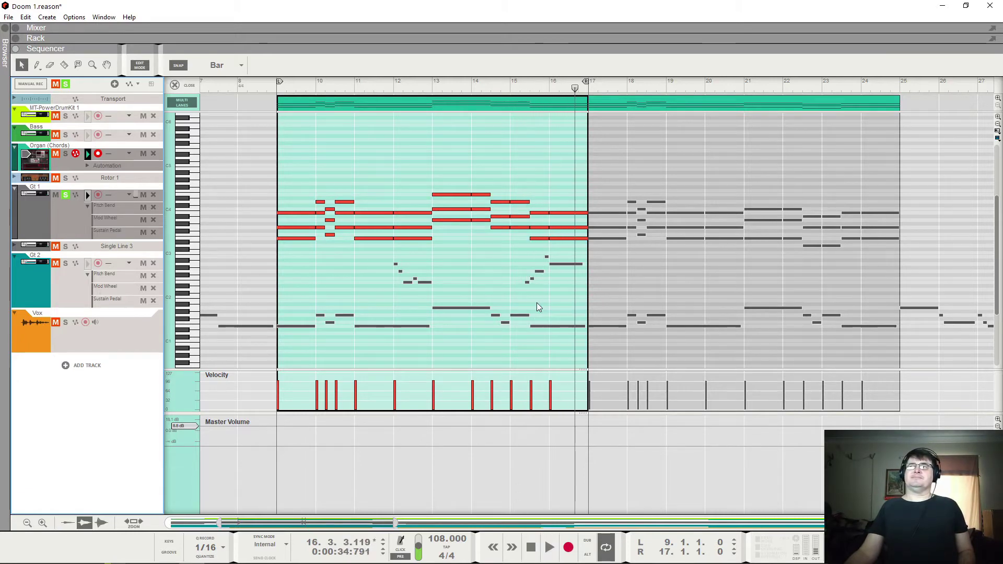
Step: Play the soloed Gt 1 from bar 13 through the loop end and back into bar 9
left_click(428, 83)
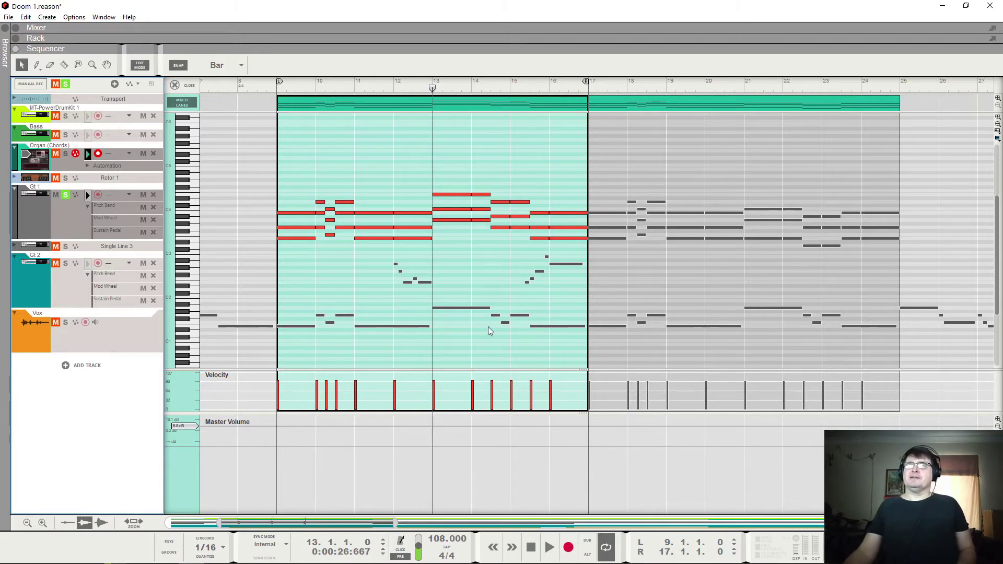
left_click(277, 88)
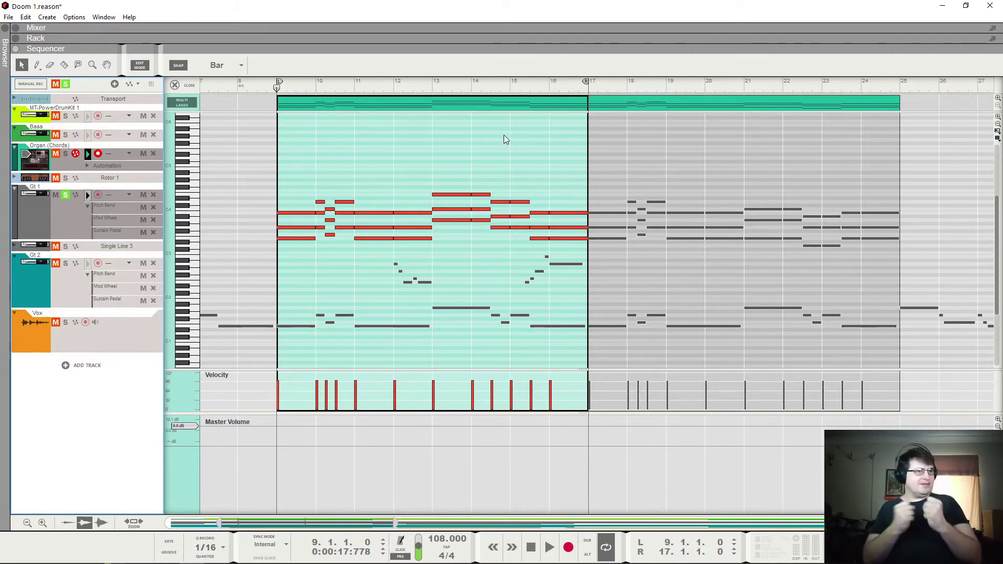
left_click(436, 90)
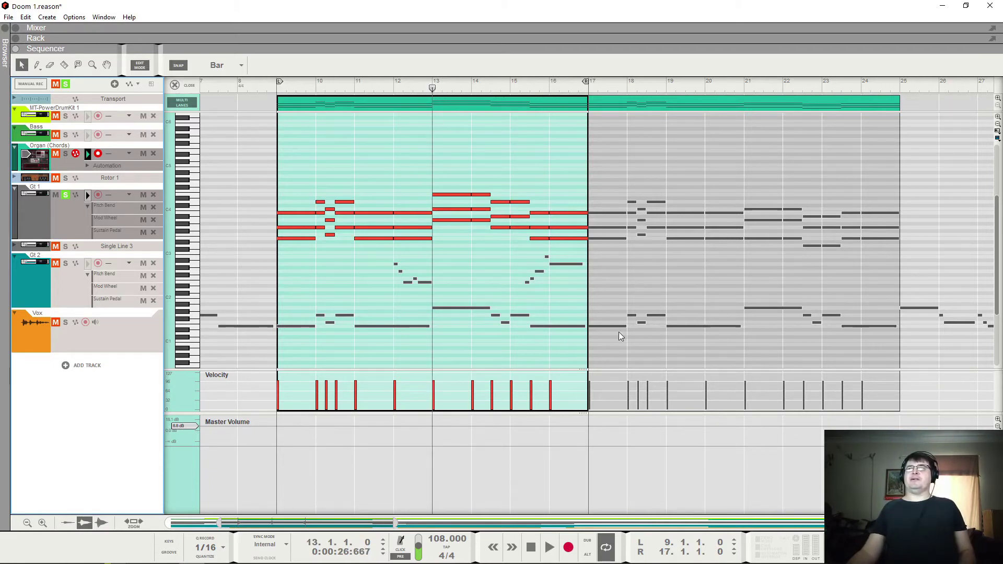
key("space")
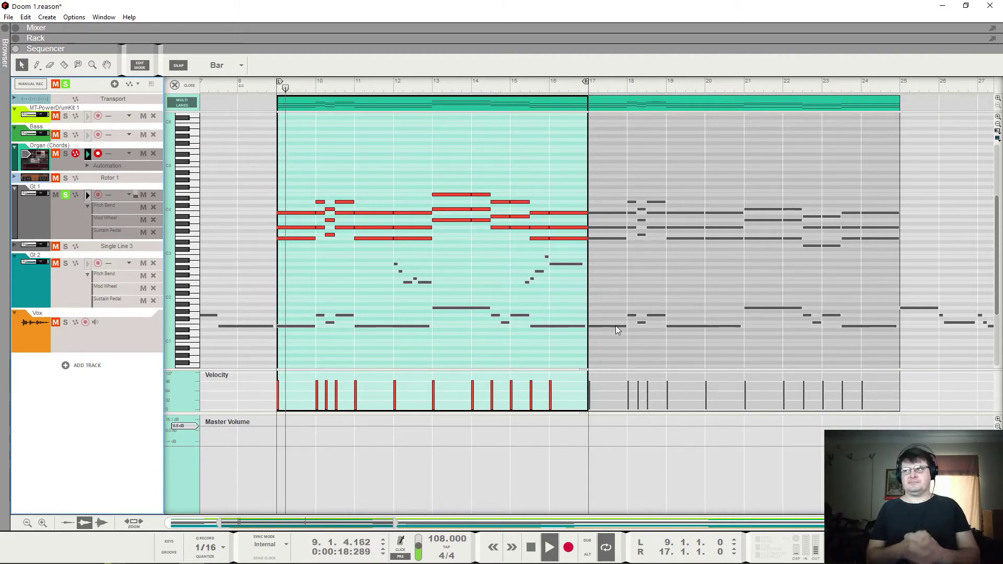
key("space")
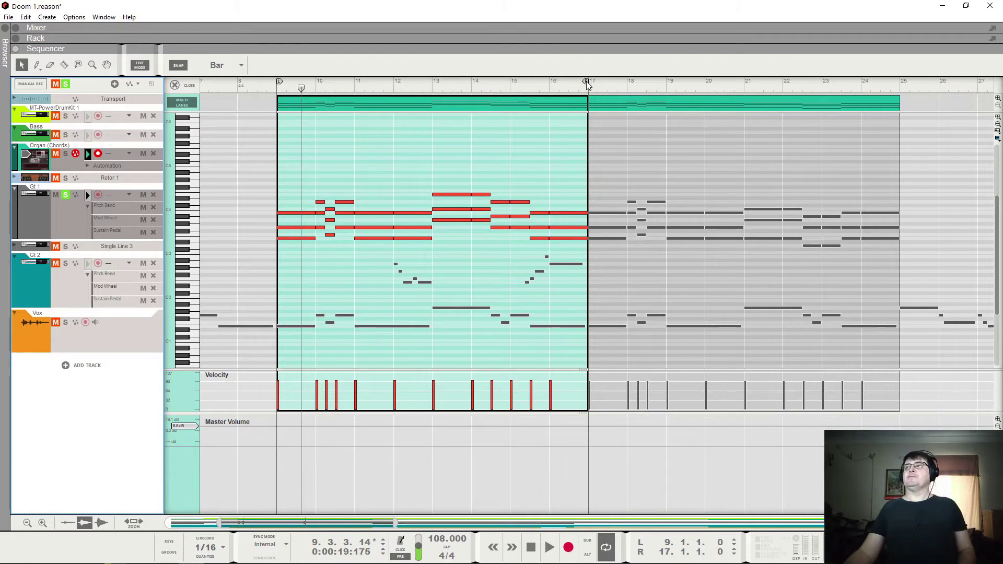
Step: Extend the loop end to bar 25, and solo Gt 2 instead of Gt 1 with its notes shown and the song position at bar 9
mouse_move(586, 82)
left_mouse_down()
mouse_move(821, 83)
mouse_move(888, 97)
left_mouse_up()
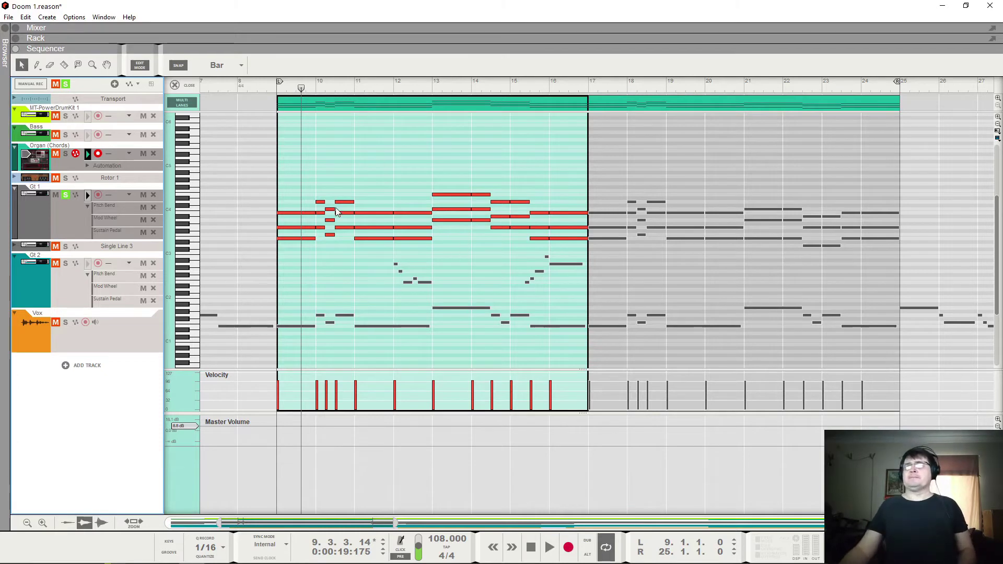
left_click(59, 283)
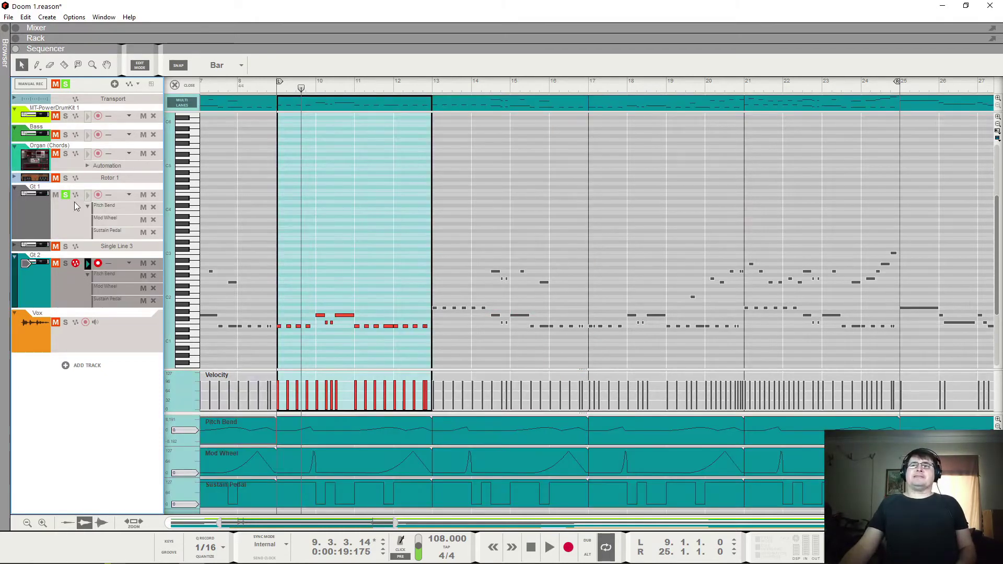
left_click(65, 196)
left_click(66, 263)
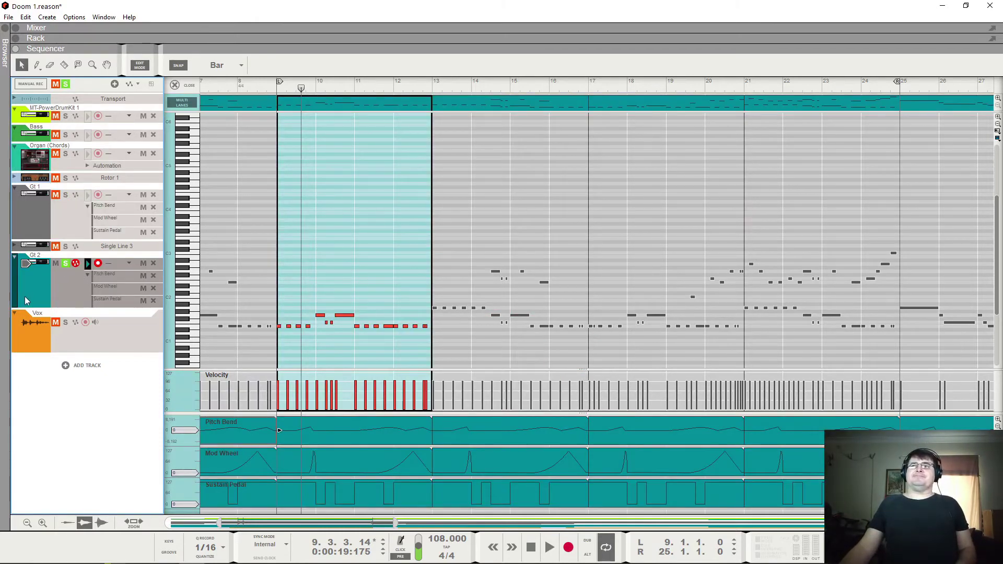
left_click(274, 88)
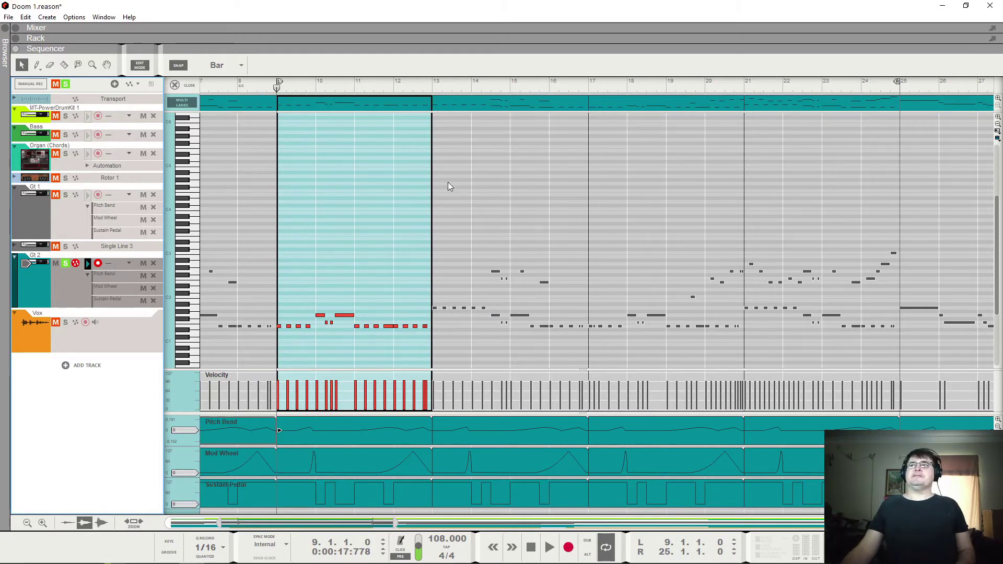
Step: Play the soloed Gt 2 from bar 9 into bar 17 and replay it from around bar 15
key("space")
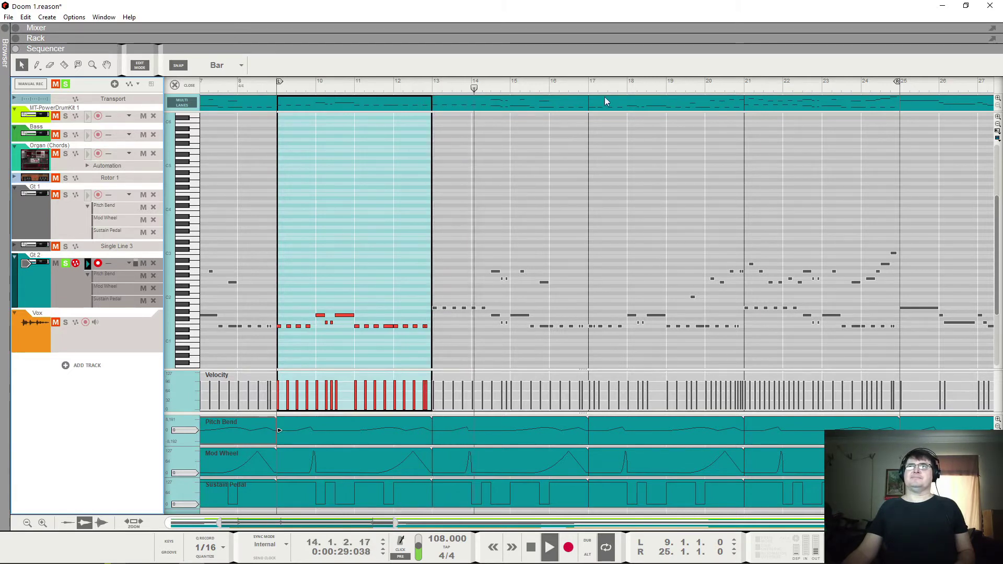
key("space")
key("space")
left_click(590, 86)
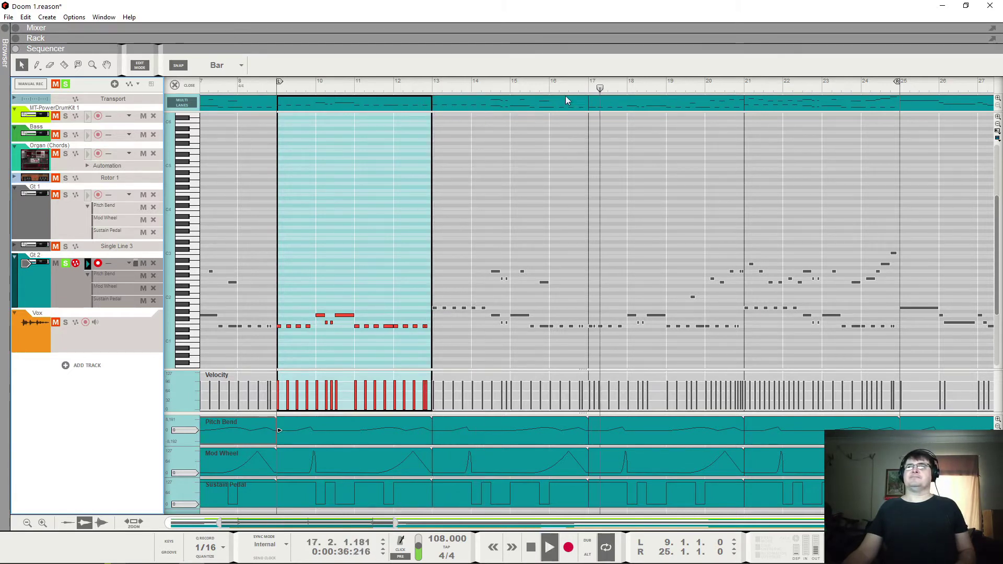
left_click(500, 85)
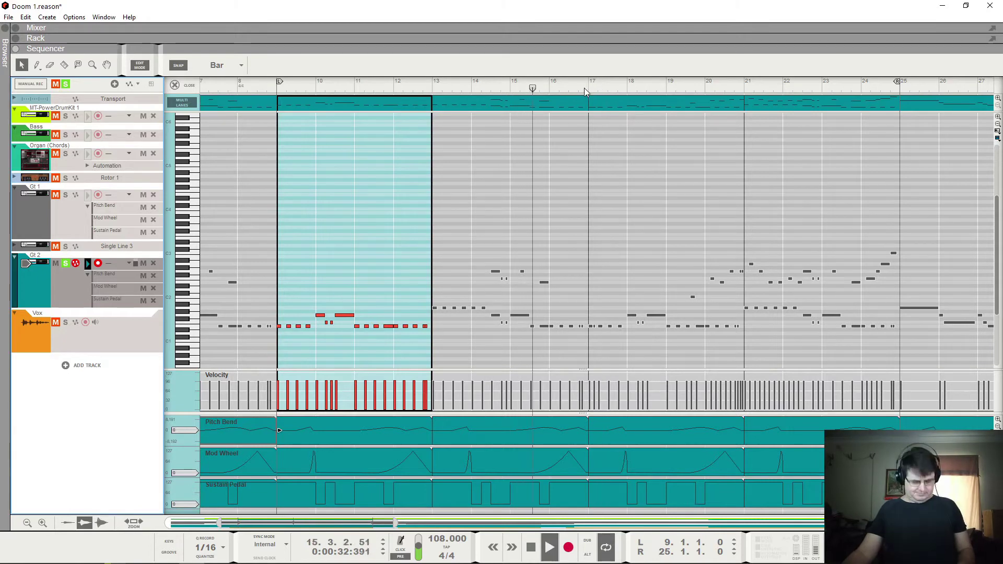
Step: Pull the loop end back to bar 17 and play the soloed Gt 2 from bar 13 to the middle of bar 14
left_click(584, 88, "alt")
key("space")
left_click(462, 88)
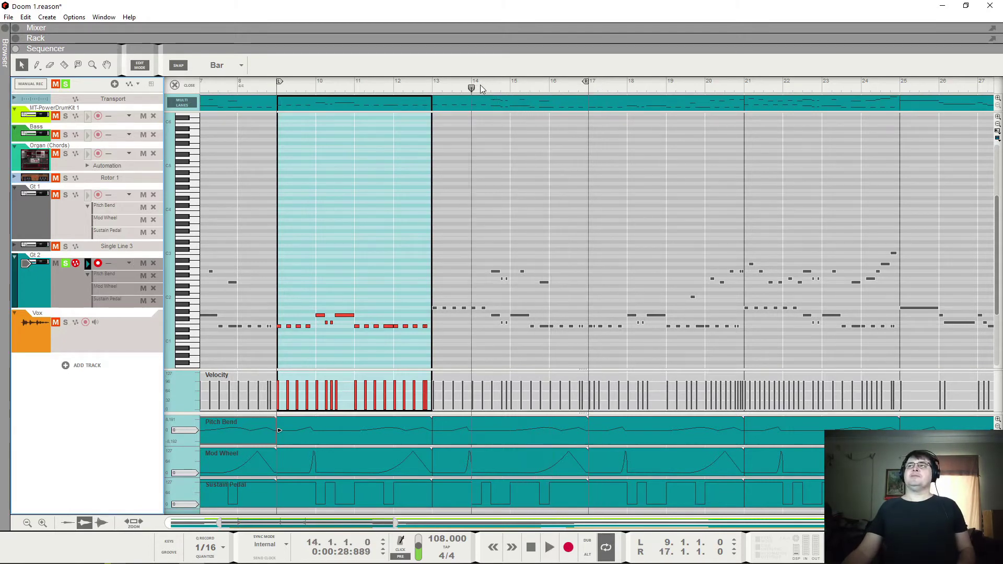
left_click(439, 90)
key("space")
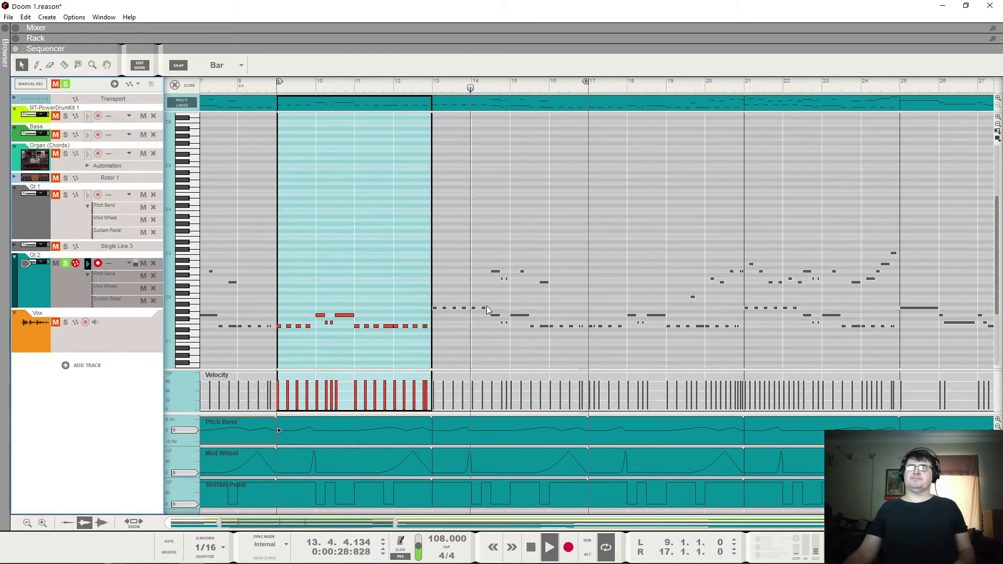
key("space")
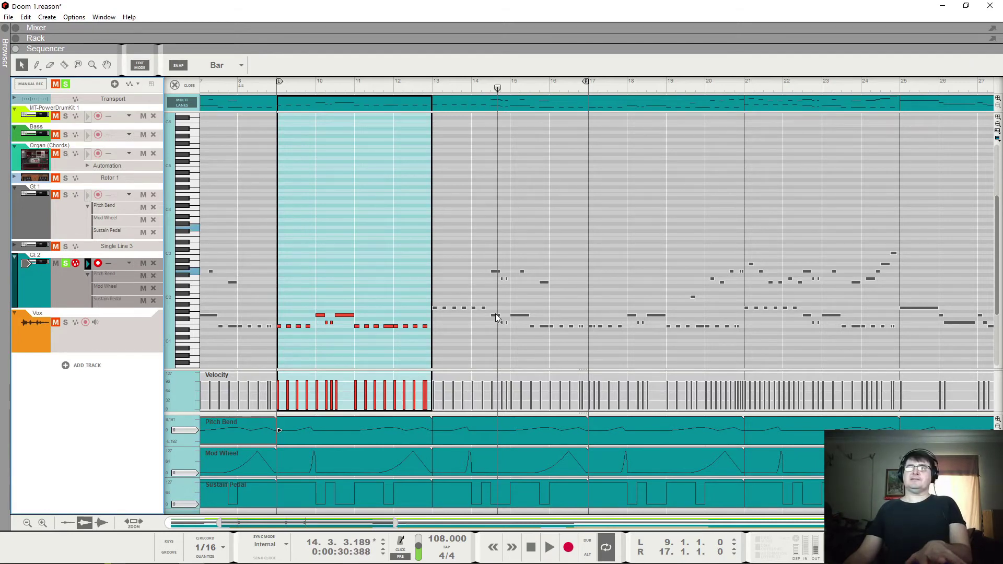
Step: Check the Organ (Chords) notes against the Gt 2 notes and resume the soloed guitar from bar 14
left_click(20, 158)
left_click(86, 270)
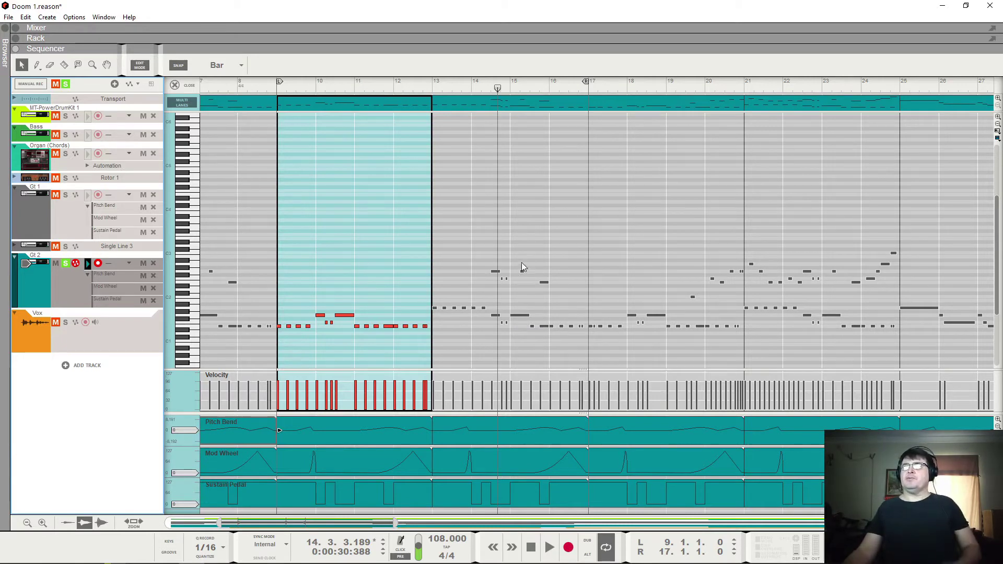
key("space")
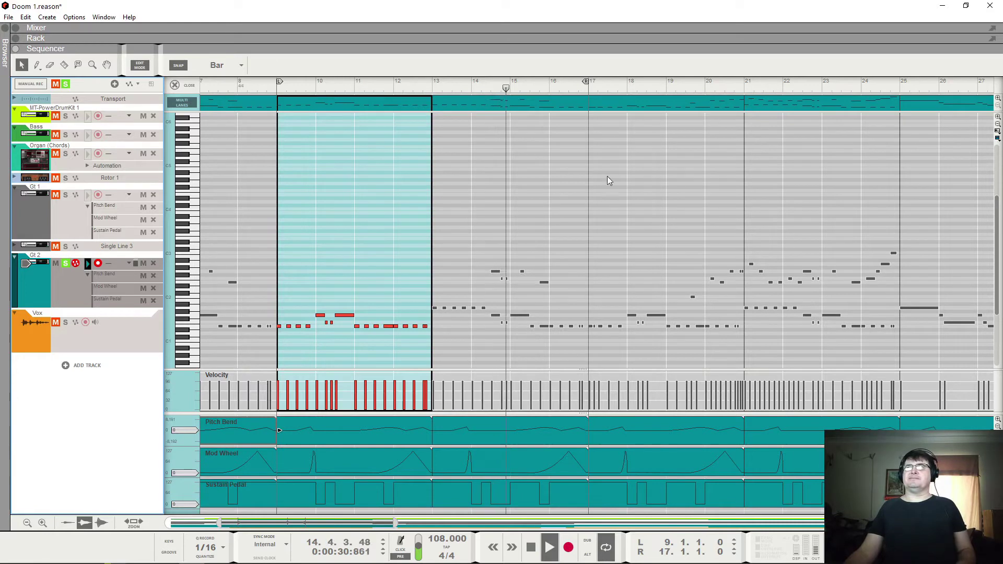
Step: Move the loop to bars 17 to 25 and play Gt 1 and Gt 2 soloed together from bar 9
left_click_drag(586, 82, 898, 83)
left_click(592, 86, "ctrl")
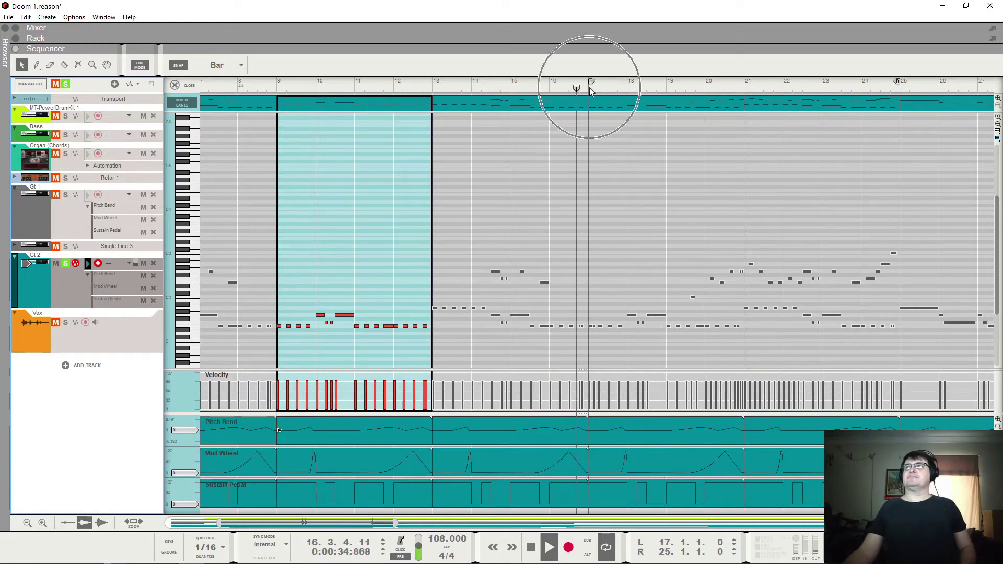
left_click(66, 196)
left_click(281, 86)
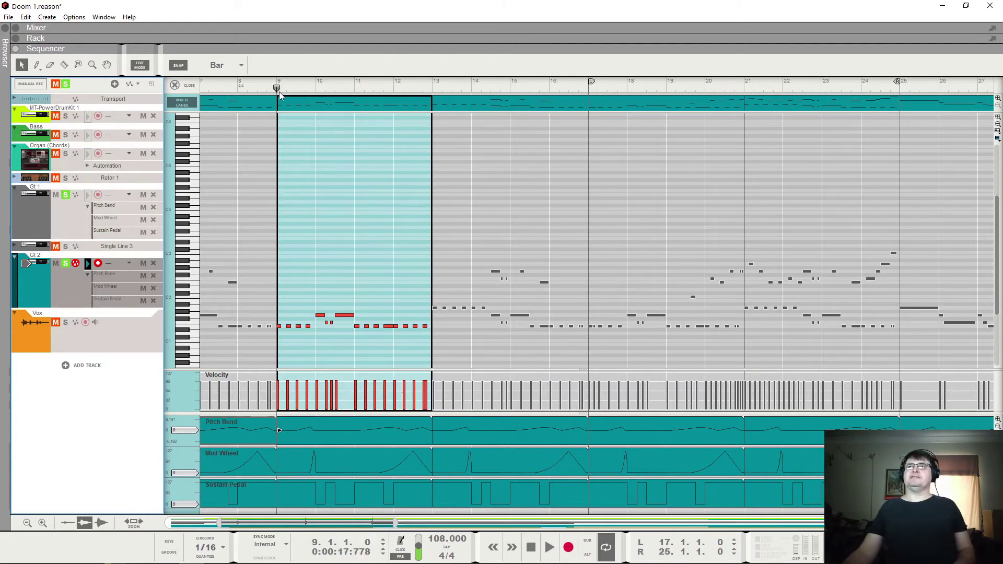
key("space")
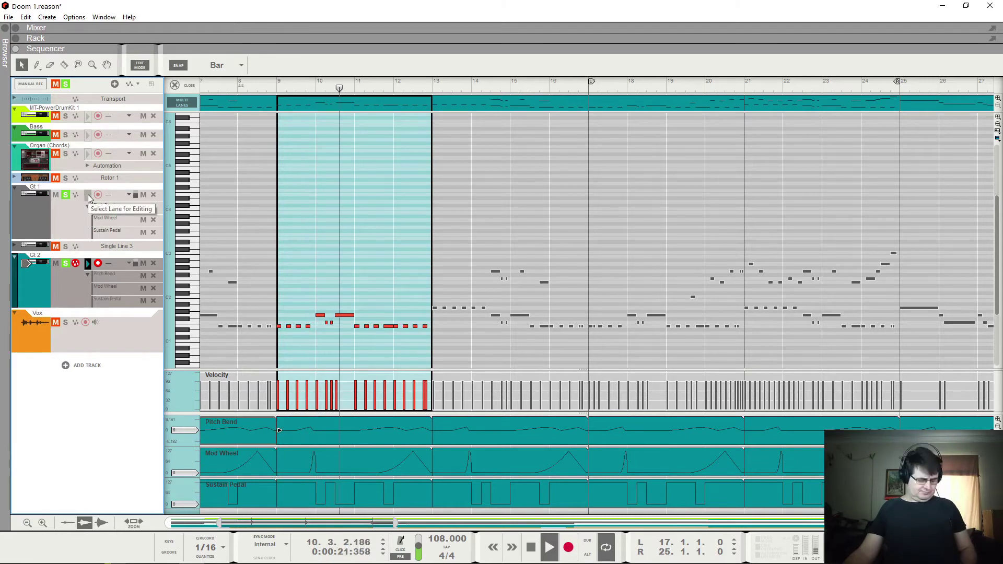
Step: Compare the Gt 1 and Gt 2 notes during playback, overlaid and separately, and stop at the end of bar 20
left_click(87, 195)
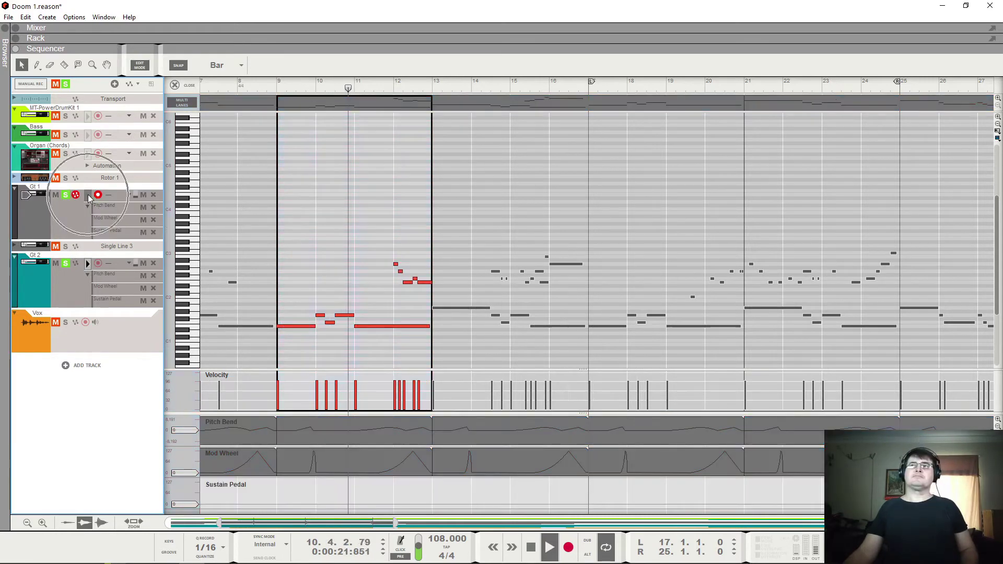
left_click(89, 264)
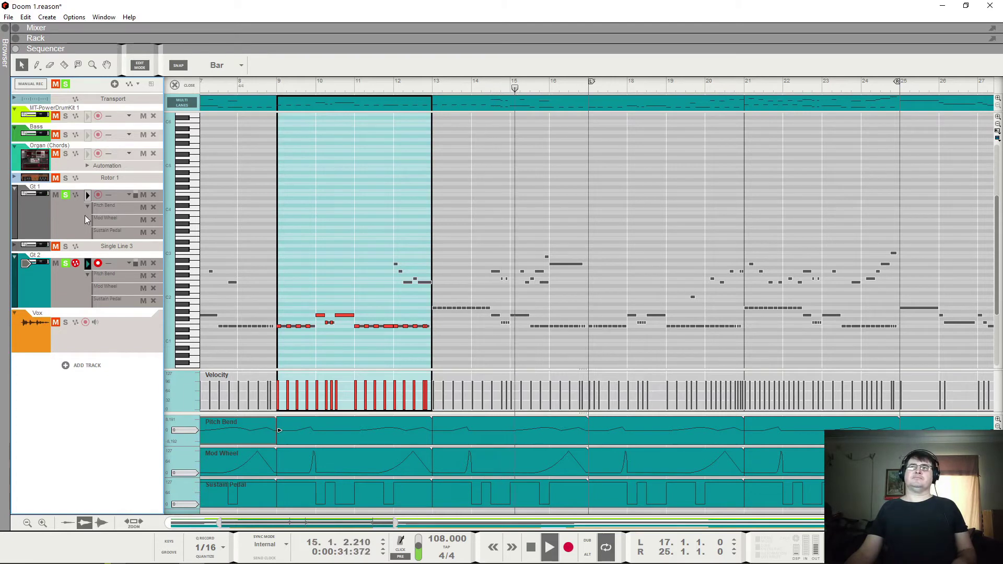
left_click(89, 197)
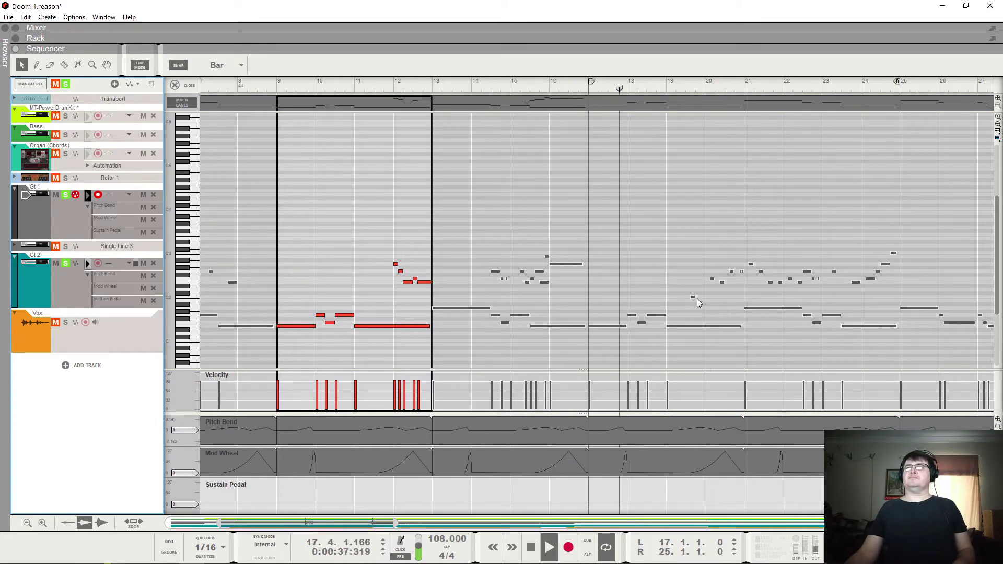
left_click_drag(360, 523, 397, 524)
left_click(88, 267)
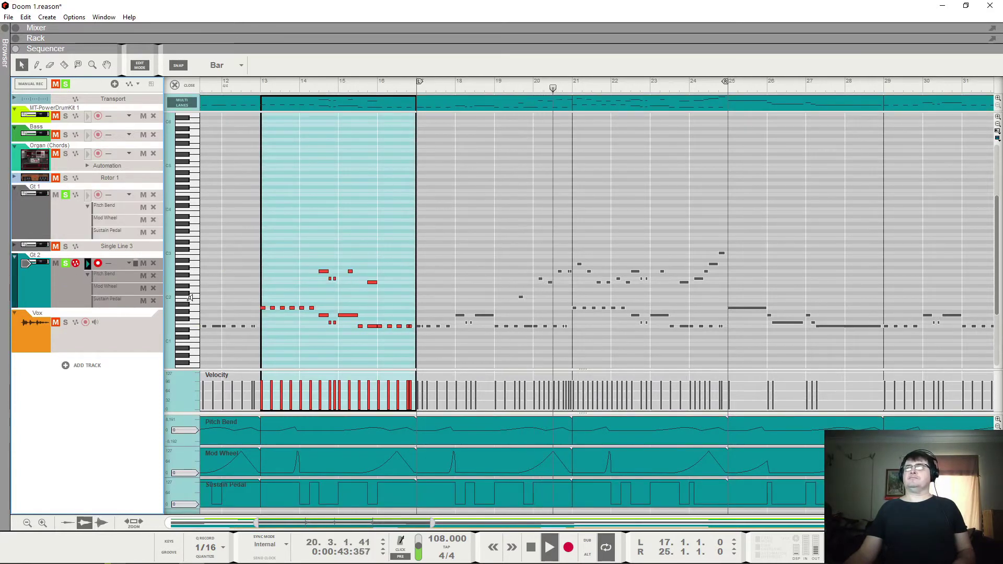
key("space")
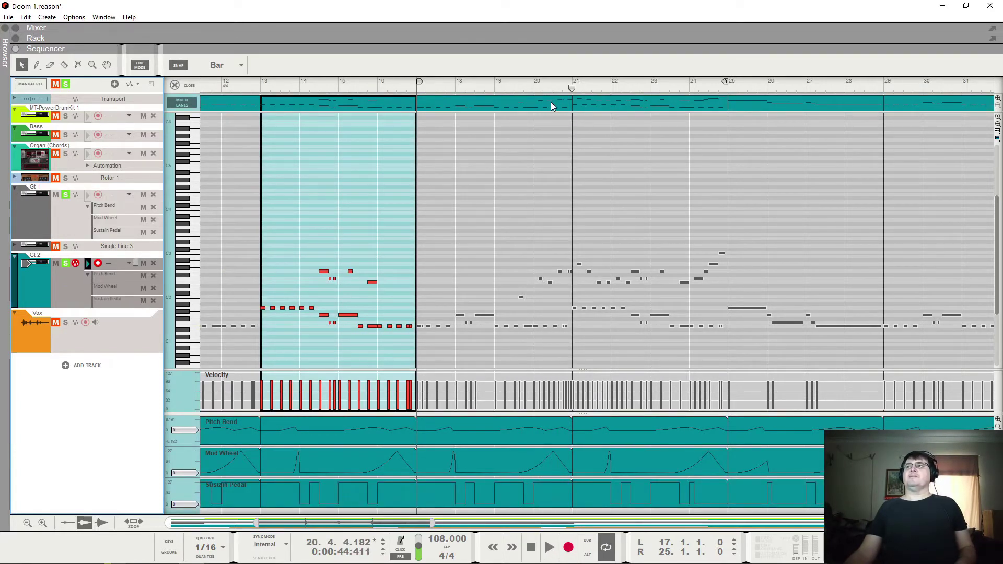
Step: Compare the Organ (Chords) notes with the Gt 2 notes across bars 17 to 25, both separately and overlaid
left_click(553, 104)
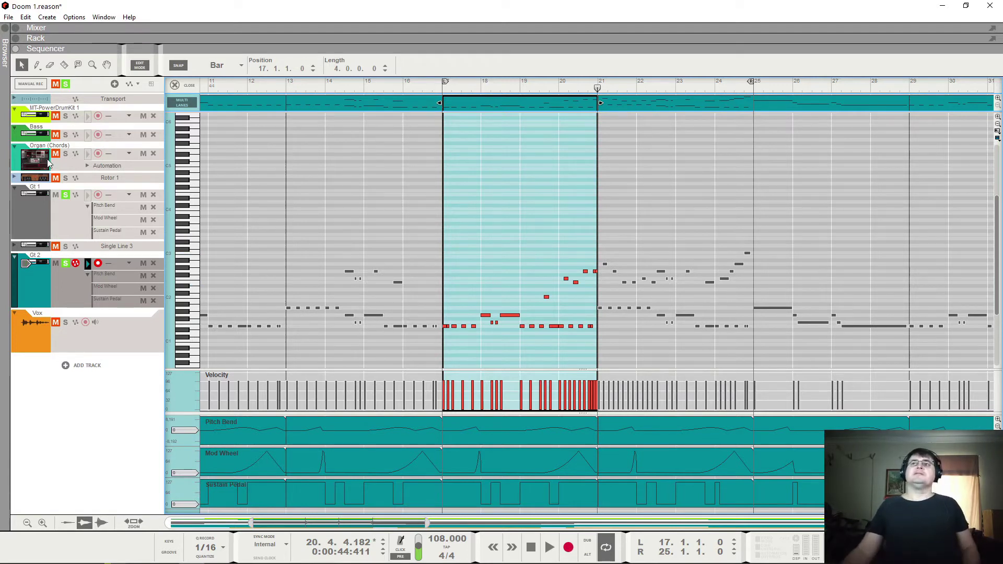
left_click(30, 159)
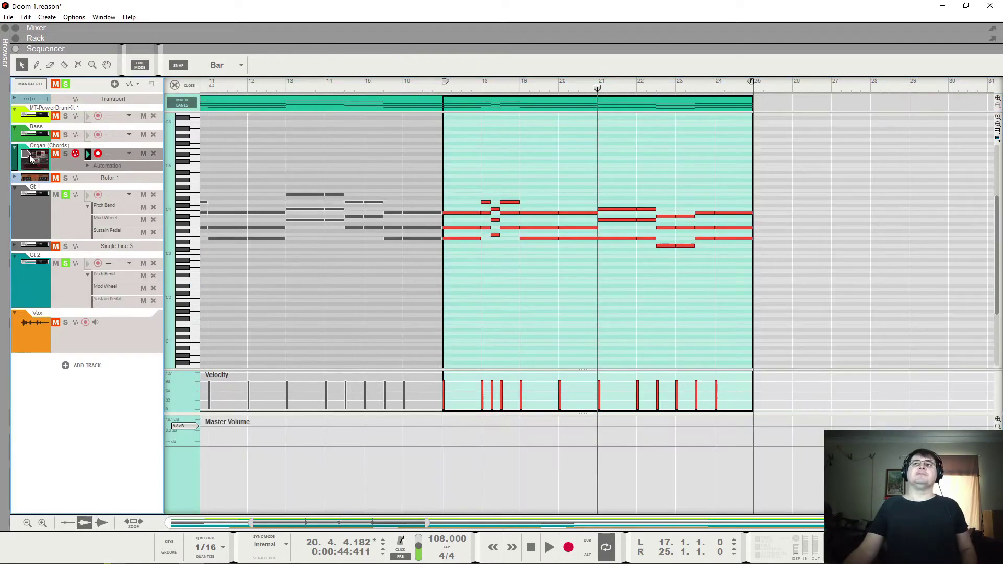
left_click(89, 270)
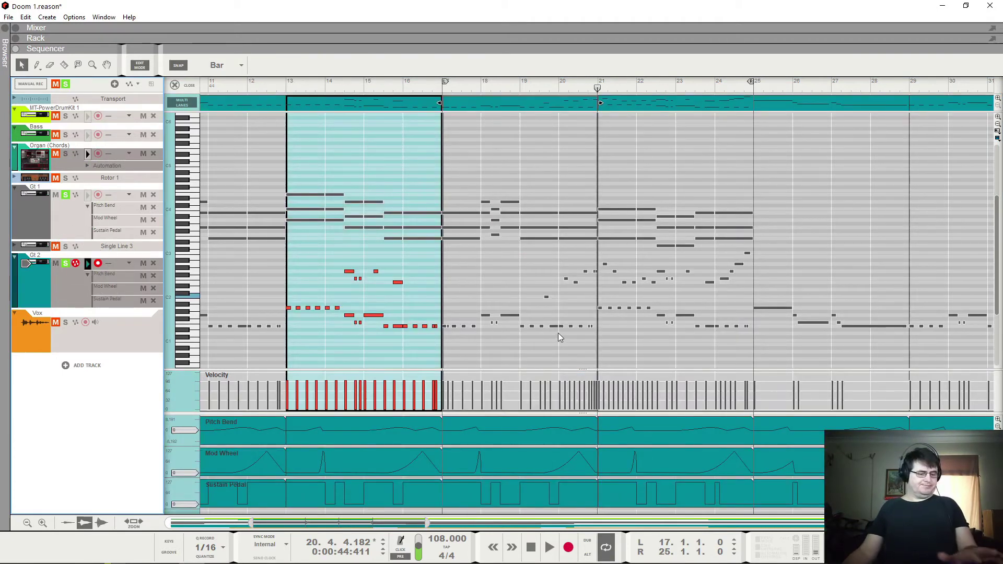
left_click(30, 160)
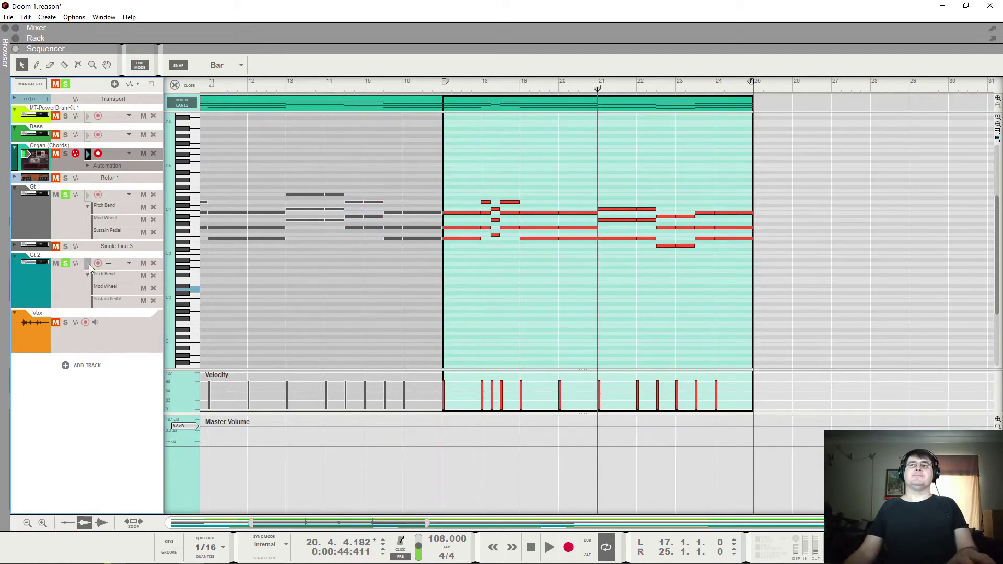
left_click(90, 269)
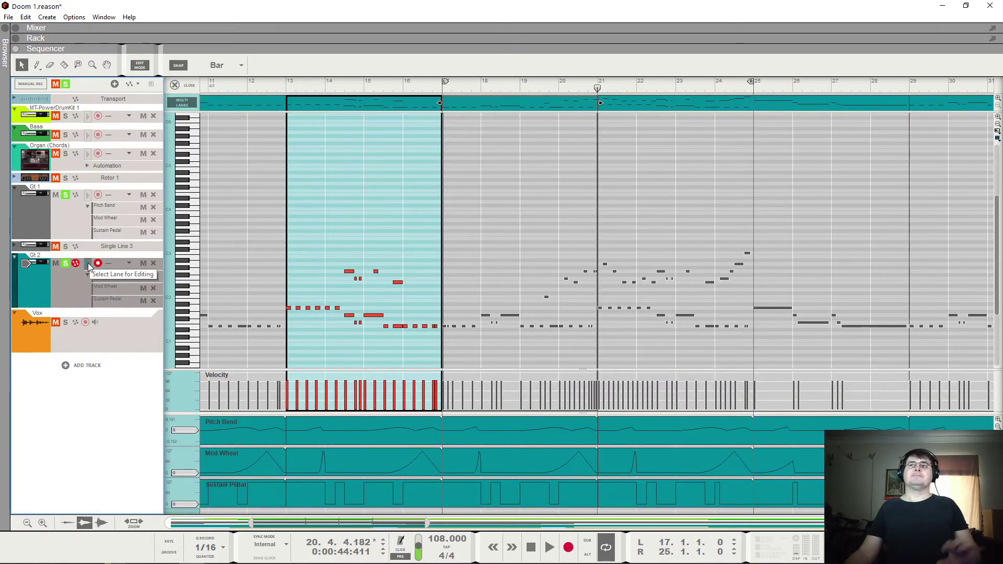
left_click(89, 268)
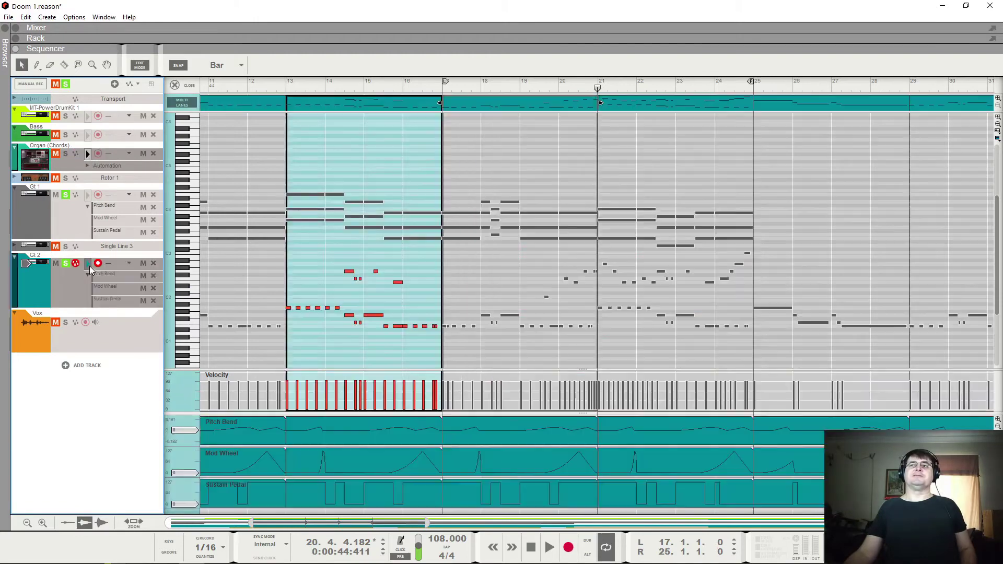
left_click(31, 162)
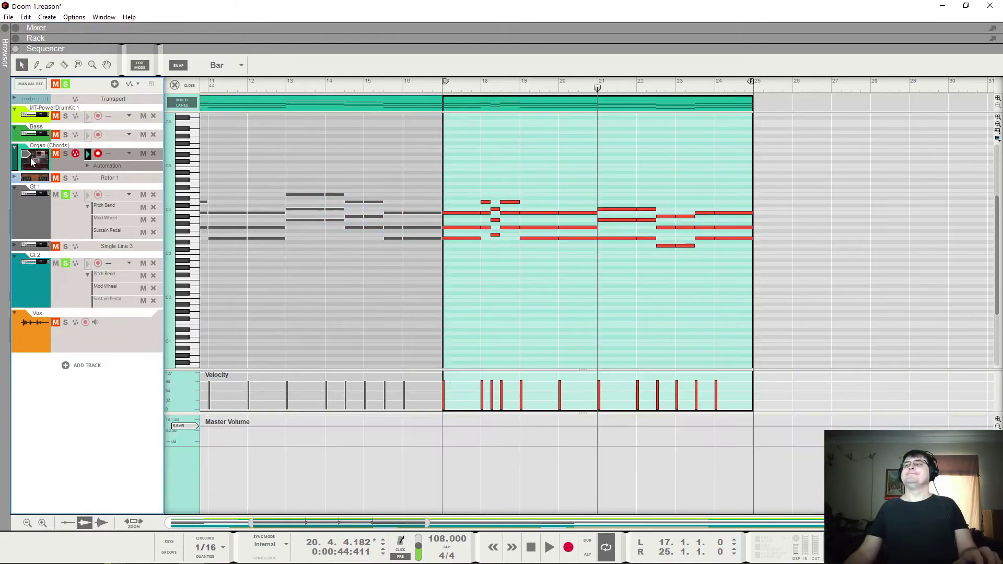
left_click(60, 283)
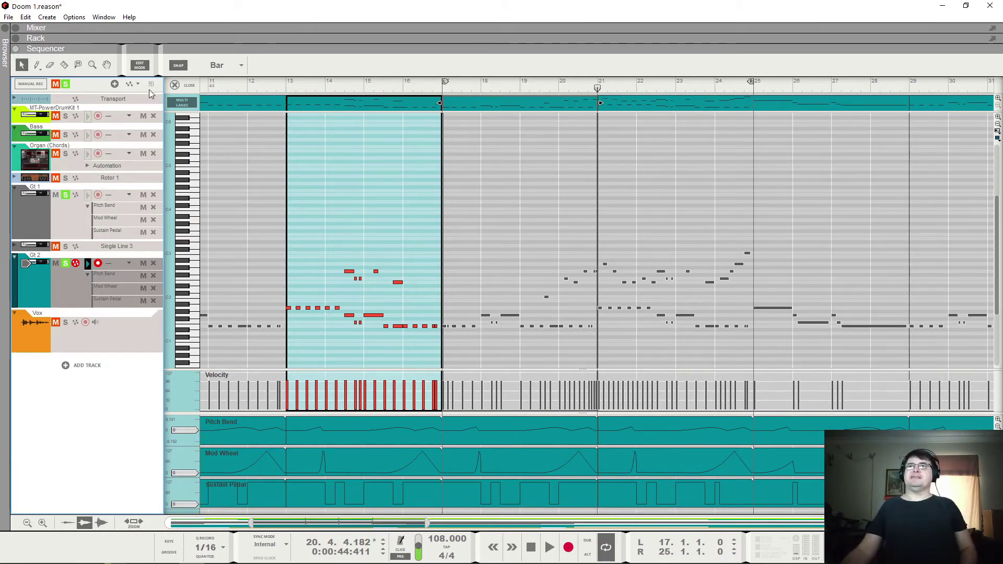
Step: Close the note editor and enlarge the track heights in the arrangement so both guitar tracks are readable
left_click(174, 85)
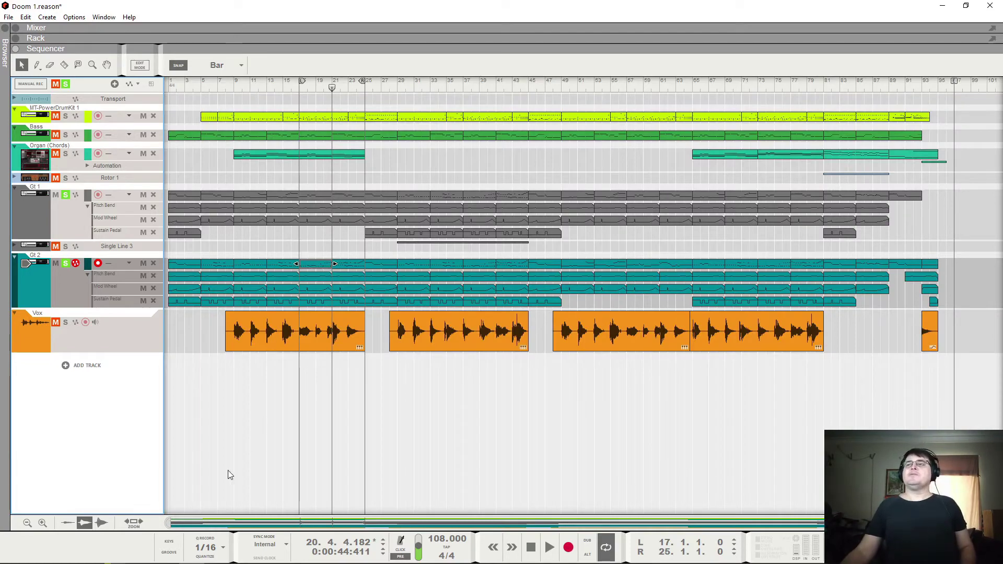
left_click(43, 522)
left_click(42, 522)
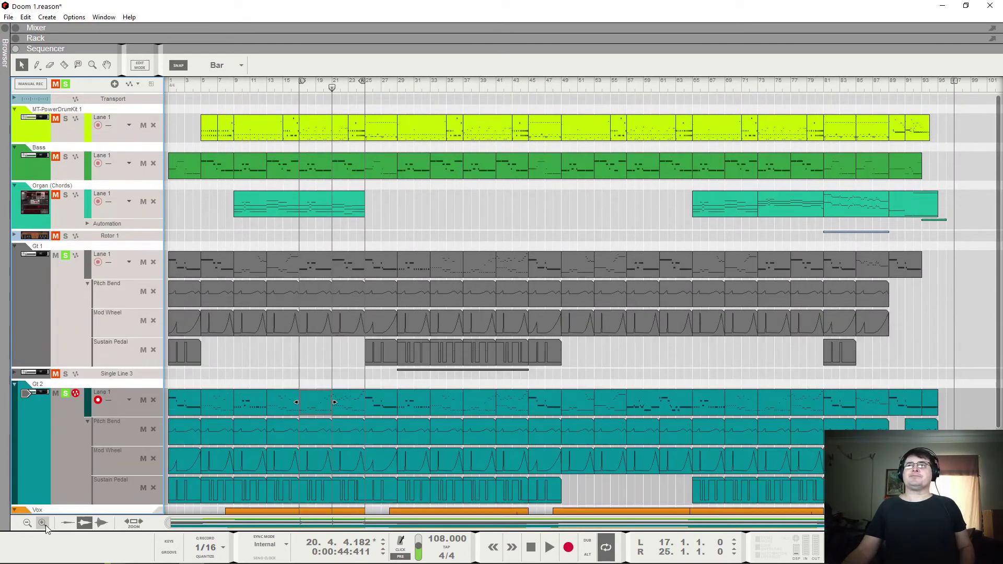
scroll(325, 302, "down", 2)
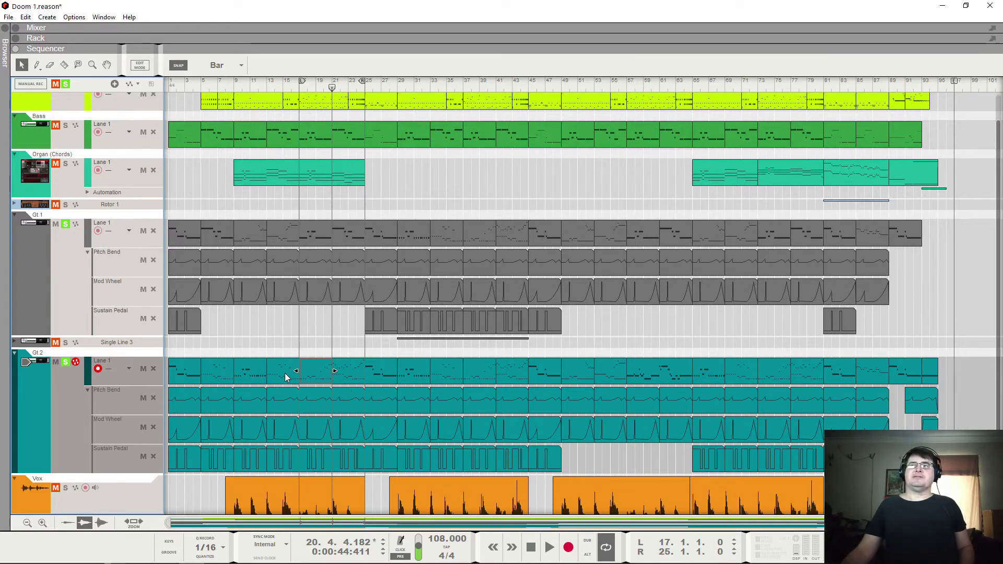
Step: Compare the bar 21 clips of Gt 1 and Gt 2, and play both soloed guitars from bar 9 to bar 16
left_click(350, 235)
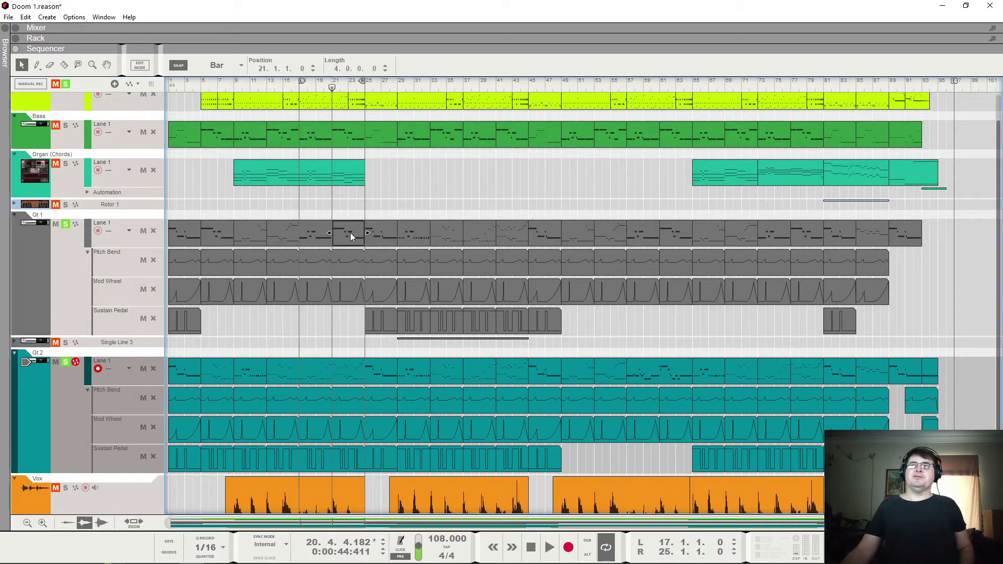
left_click(350, 368)
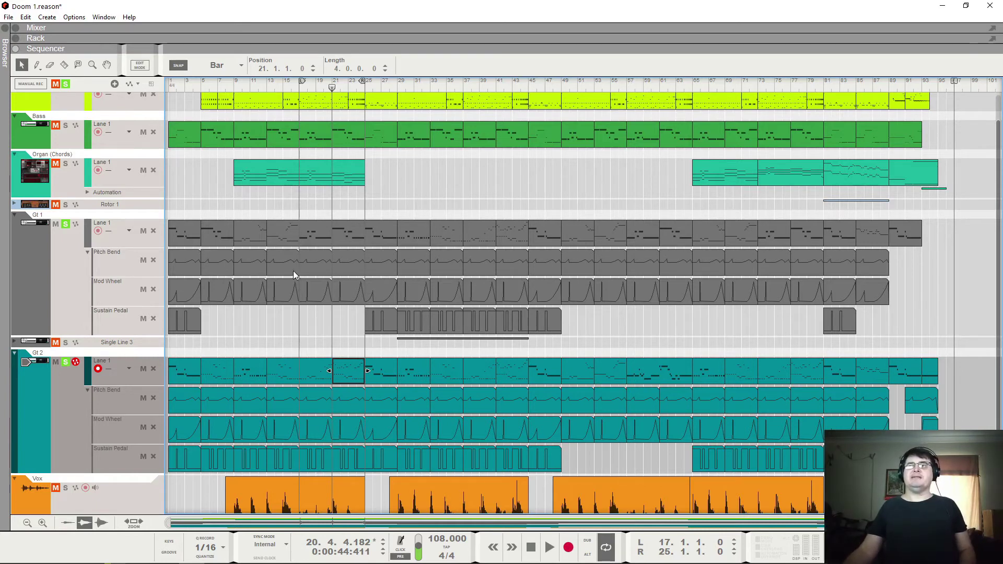
left_click(233, 84)
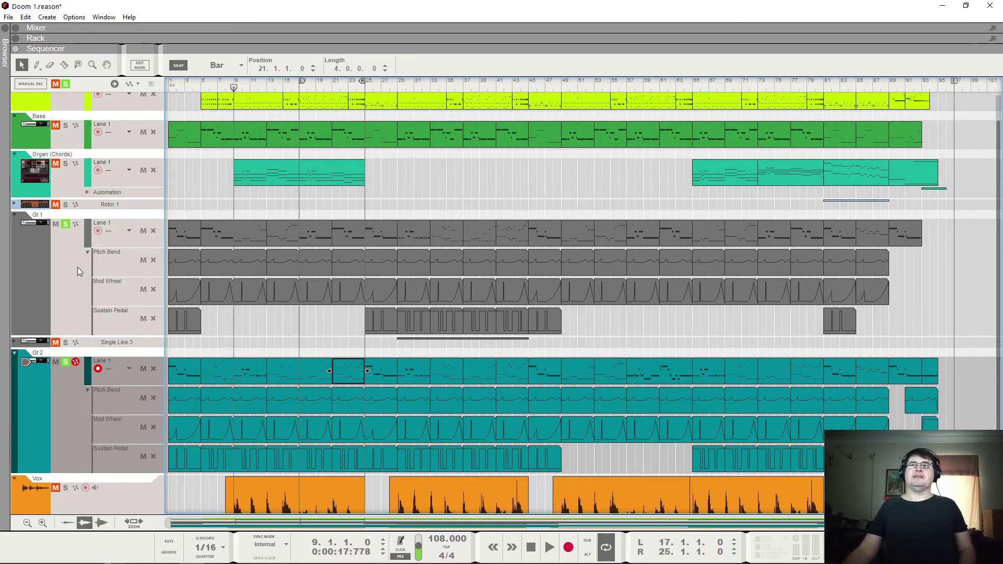
left_click(65, 224)
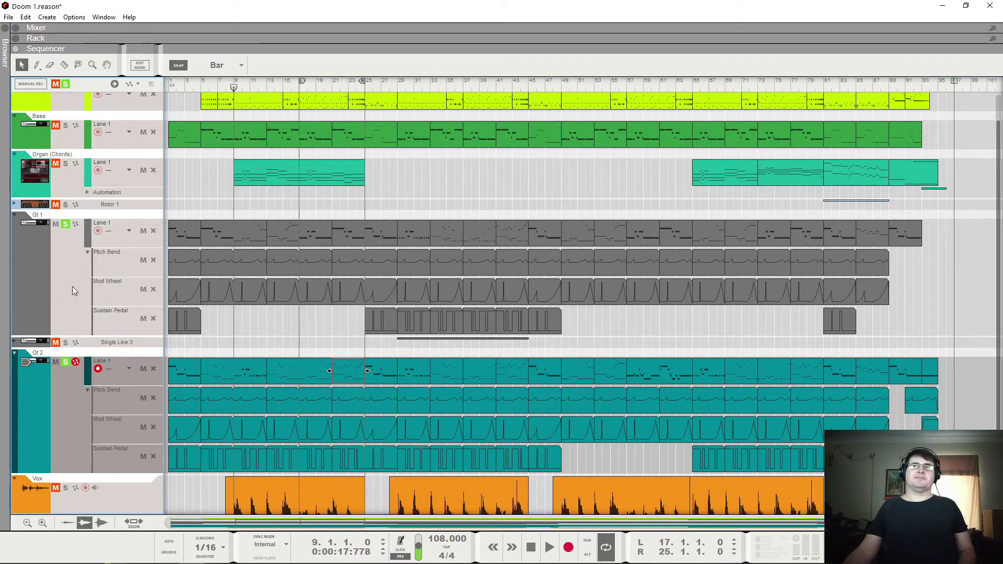
key("space")
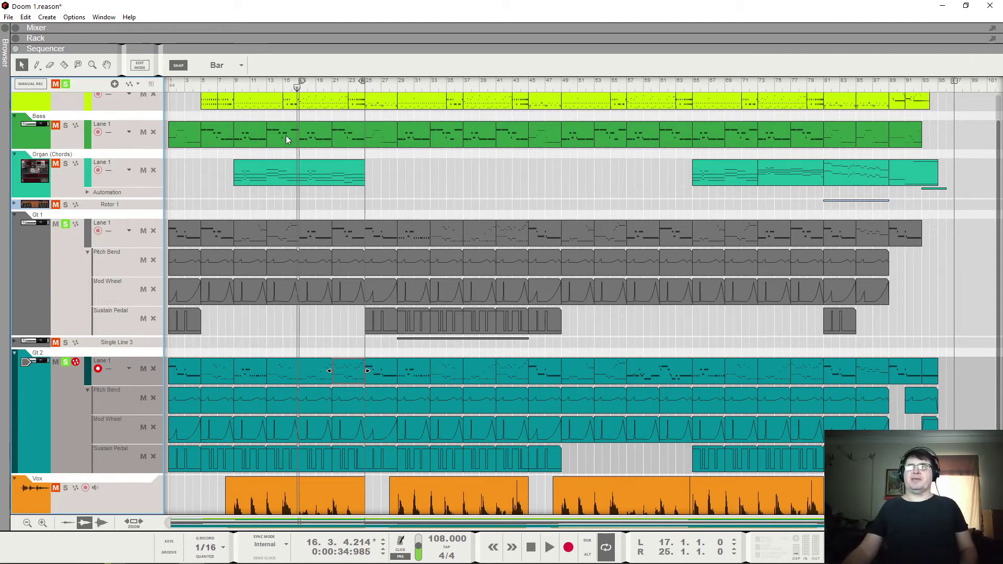
Step: With the song position at bar 21, select the Organ (Chords) clips spanning bars 9 to 25 and take Gt 1 out of solo
left_click(332, 88)
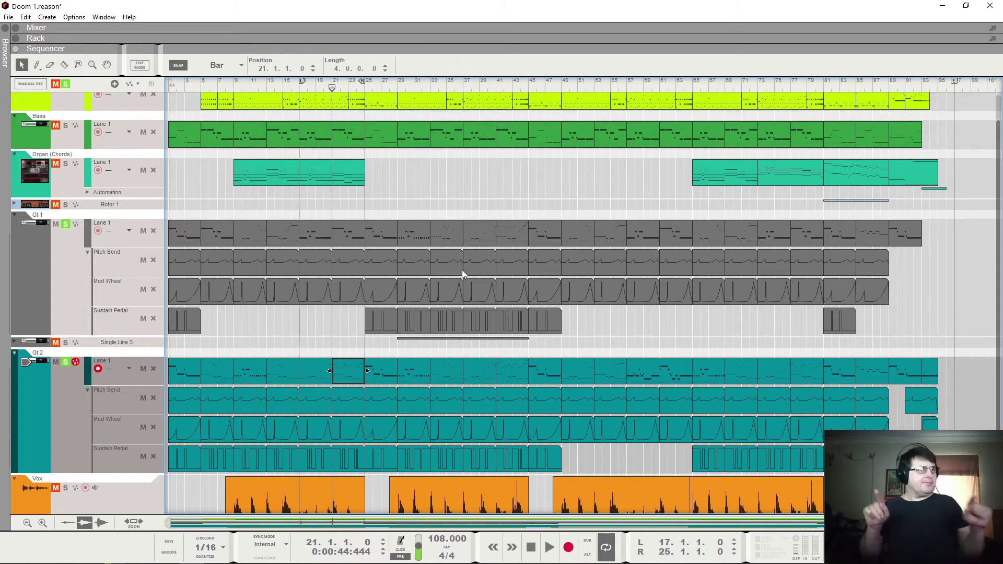
left_click(287, 178)
left_click_drag(217, 166, 344, 181)
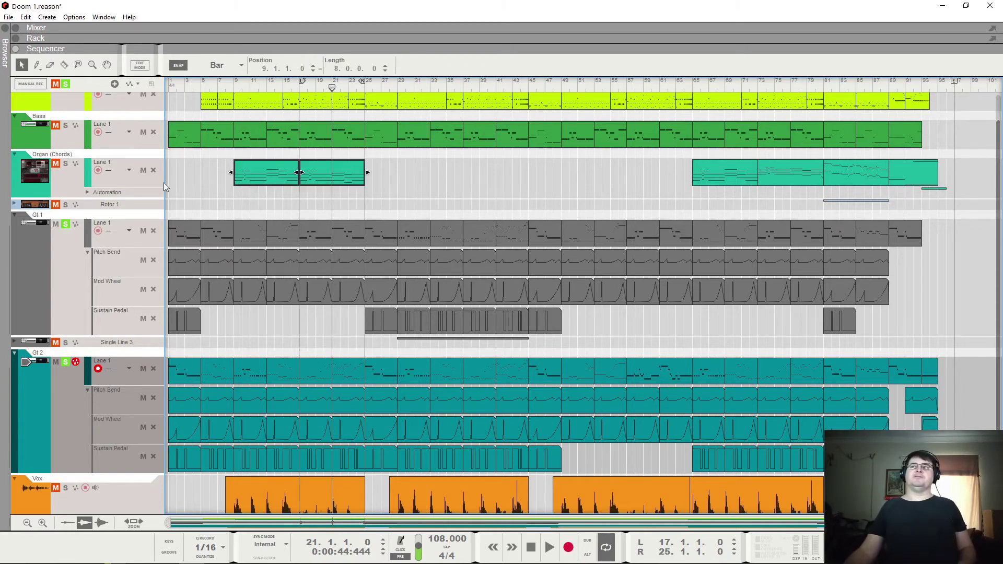
left_click(65, 224)
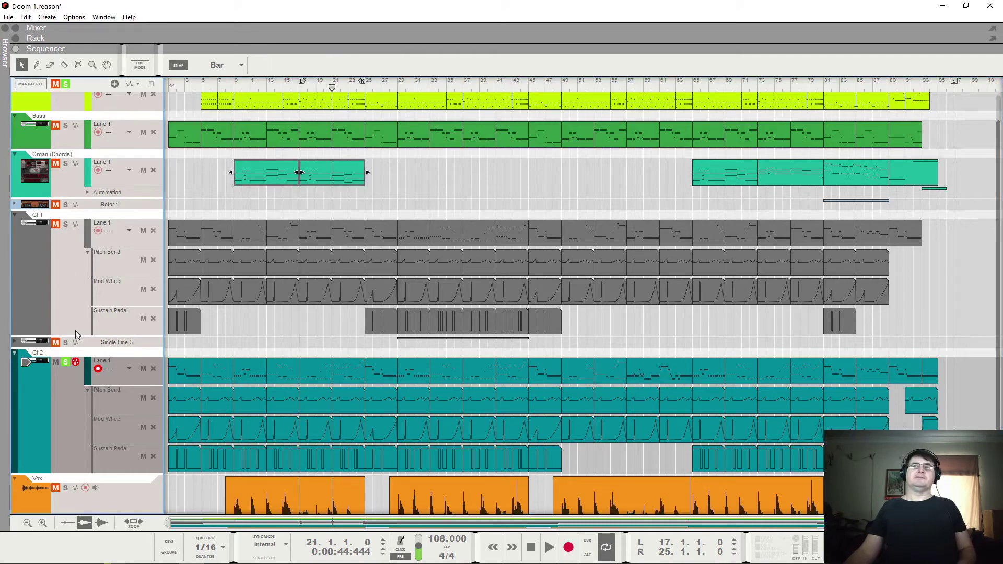
Step: Switch the solo from Gt 2 to Organ (Chords) and open its clips in the note editor showing bars 9 to 25
left_click(65, 362)
left_click(65, 163)
left_click(55, 164)
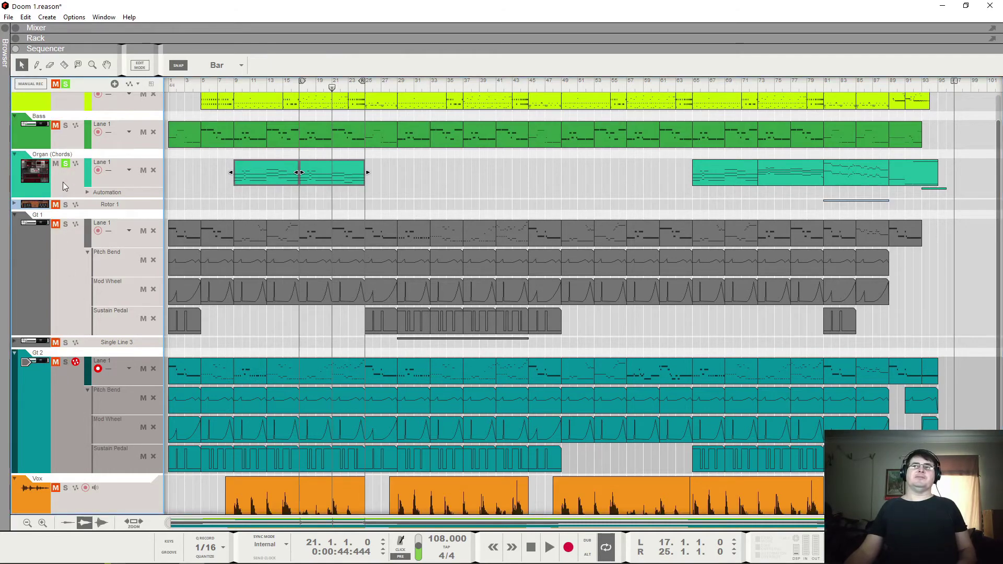
double_click(317, 169)
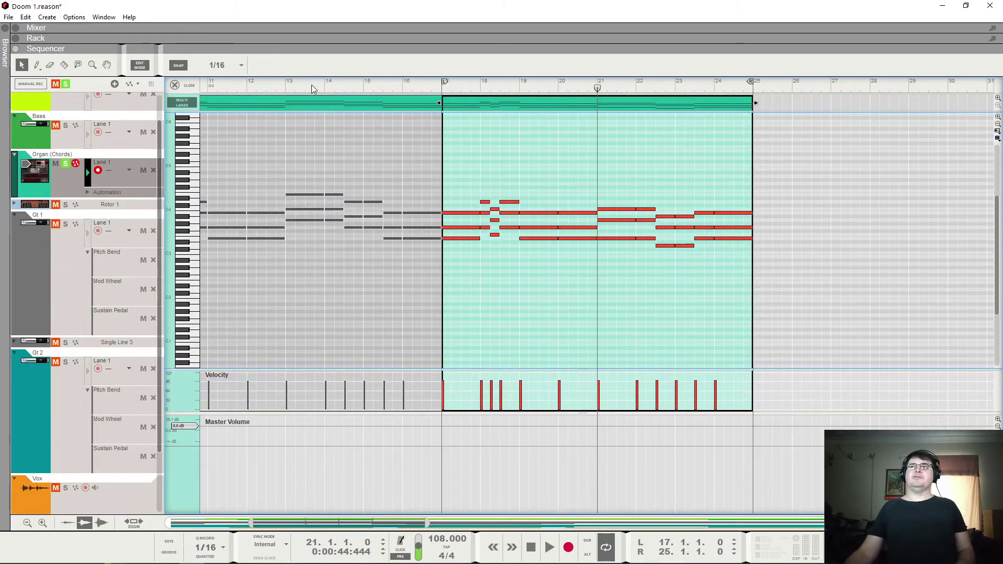
left_click(293, 101)
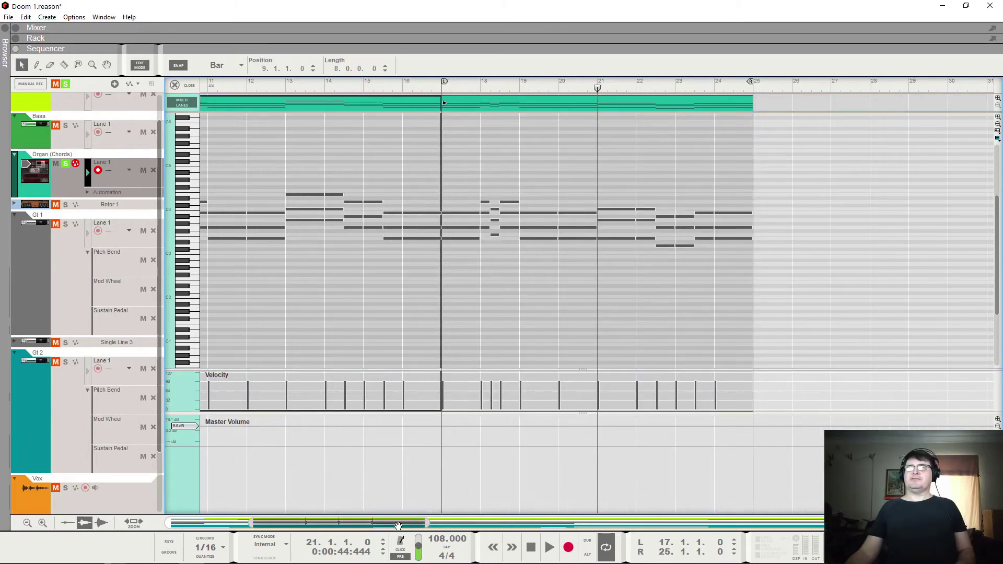
left_click_drag(398, 525, 380, 525)
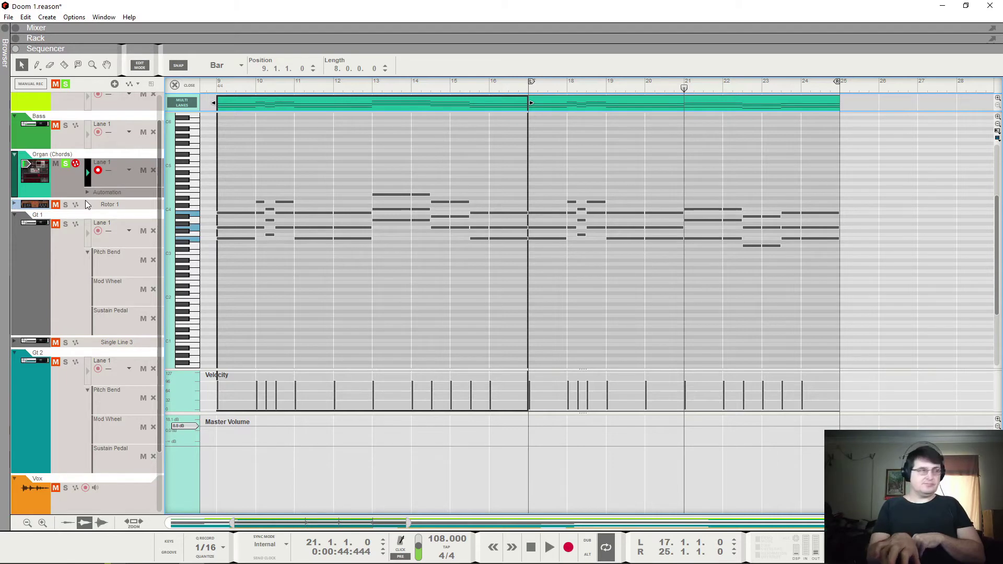
left_click(650, 103)
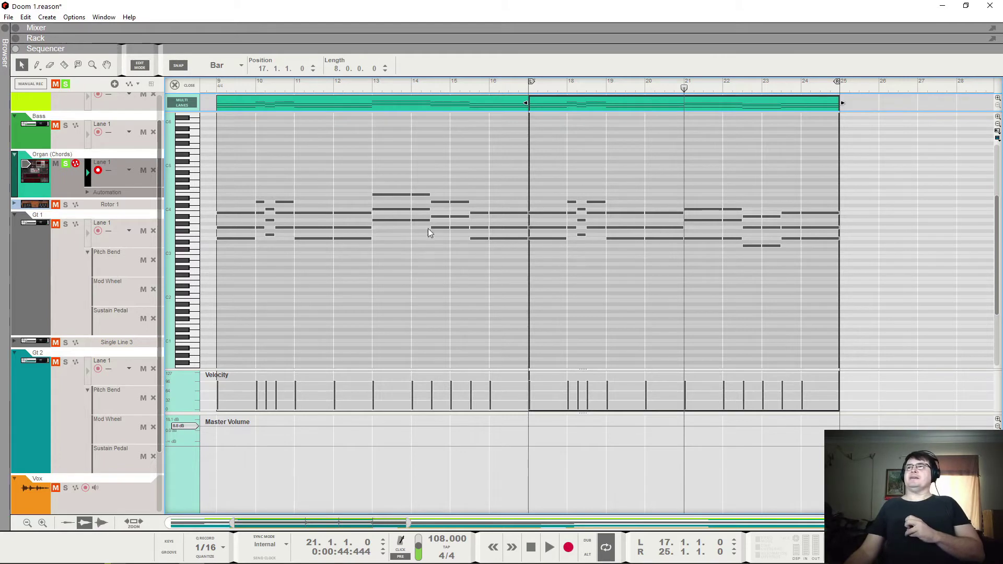
Step: Try the top organ notes at bars 13 and 14 an octave lower on E3, and return them to E4
left_click(388, 194)
double_click(403, 198)
left_click_drag(365, 174, 422, 195)
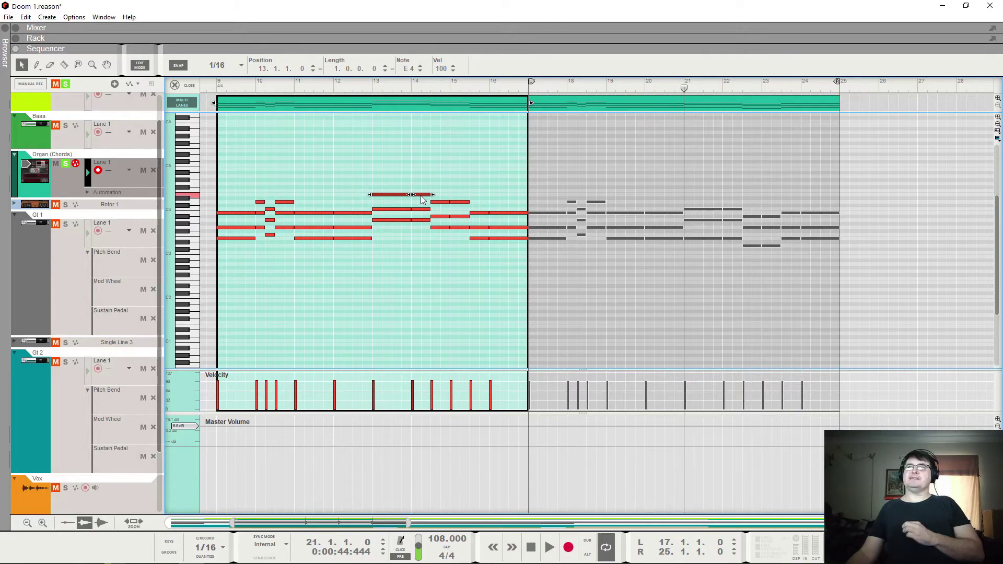
left_click_drag(422, 196, 421, 239)
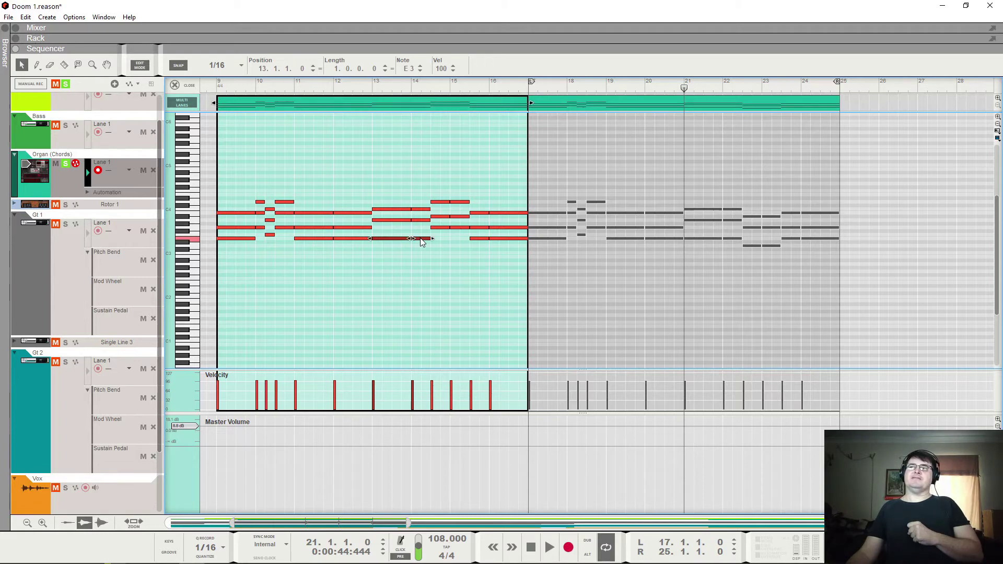
key("shift+Up")
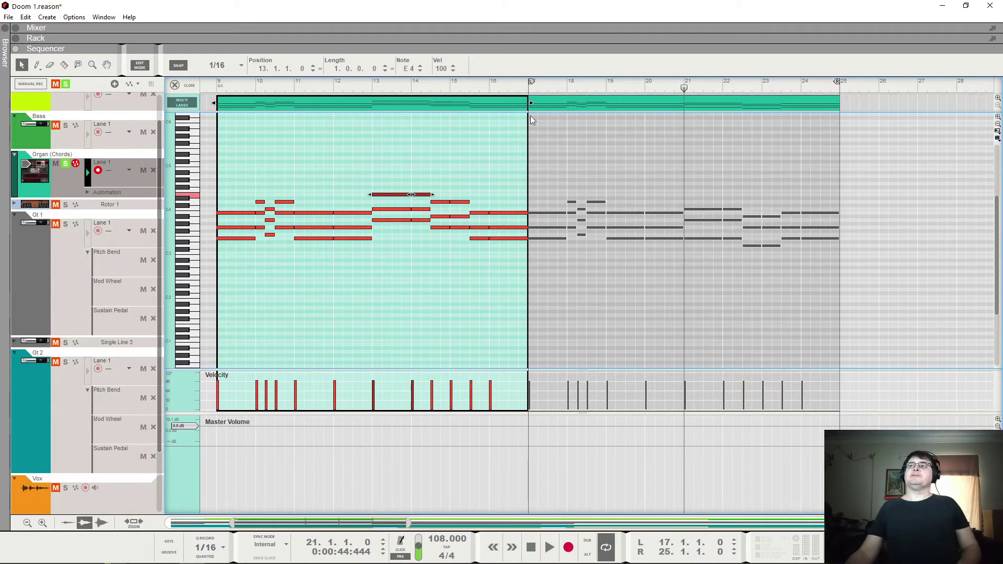
Step: Listen to the soloed organ chords from about bar 12, and again from bar 20, to compare the two clips
left_click_drag(345, 89, 330, 89)
key("space")
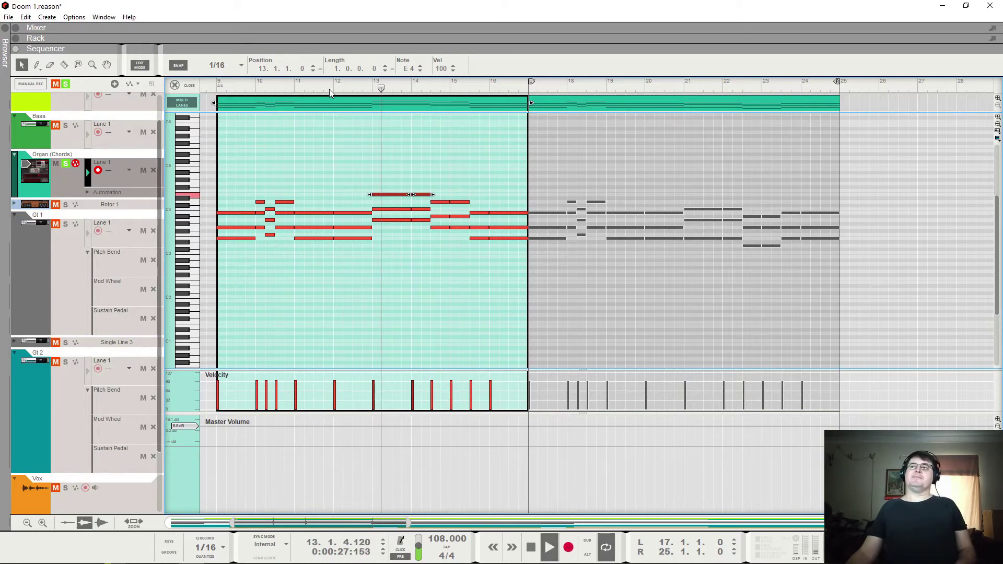
key("space")
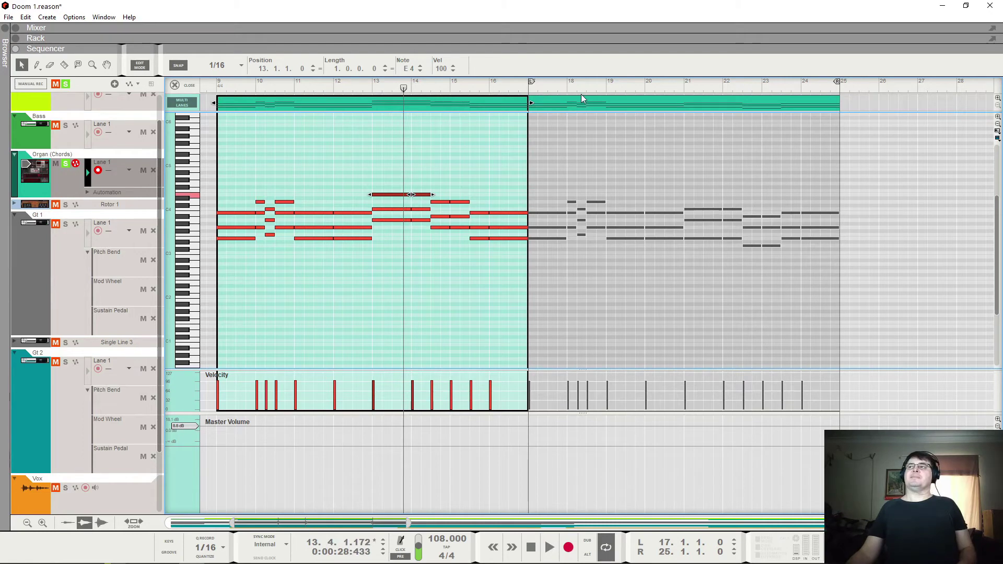
left_click(644, 87)
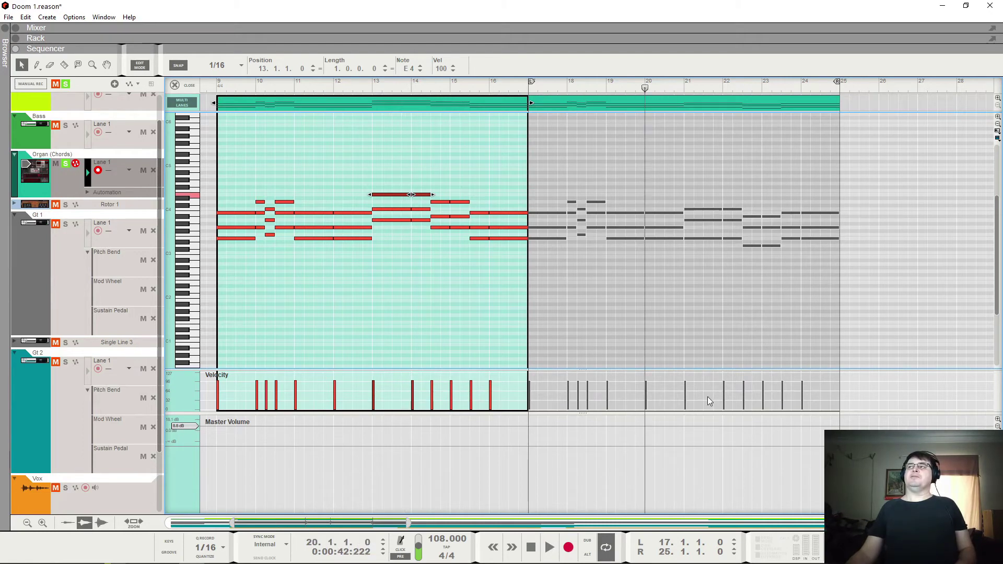
key("space")
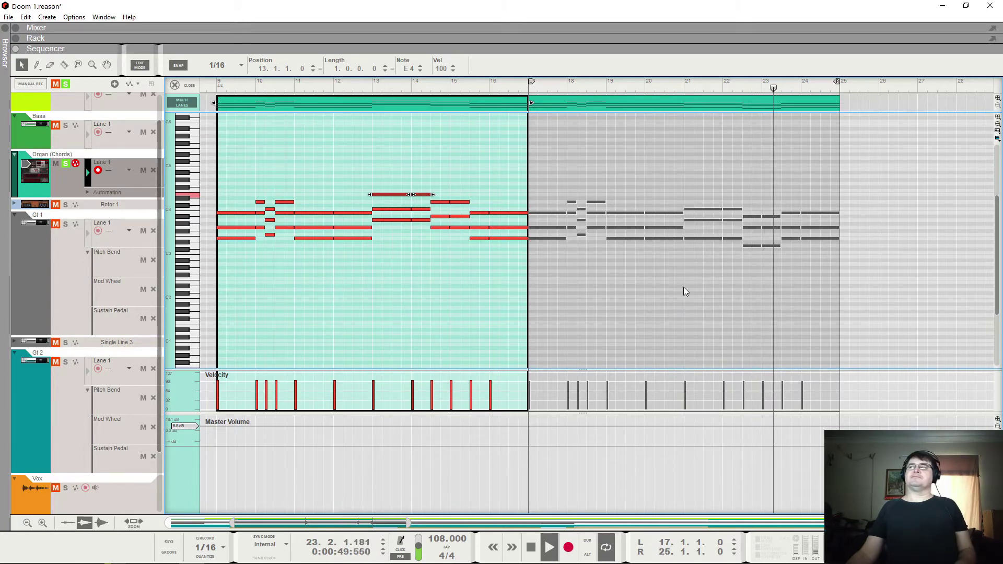
key("space")
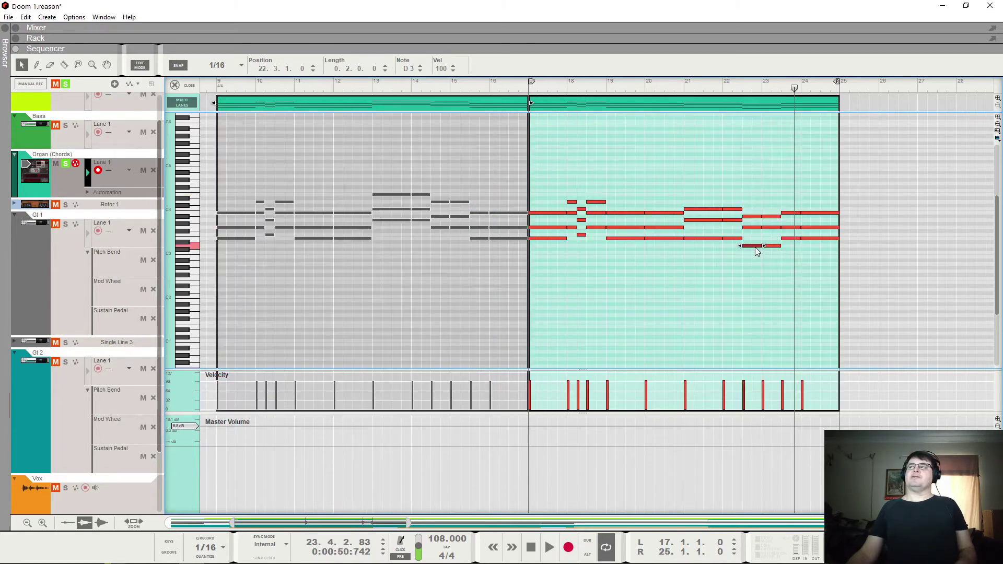
Step: Move the two lowest organ notes starting halfway through bar 22 up an octave to D4
left_click(753, 246)
left_click(771, 246, "shift")
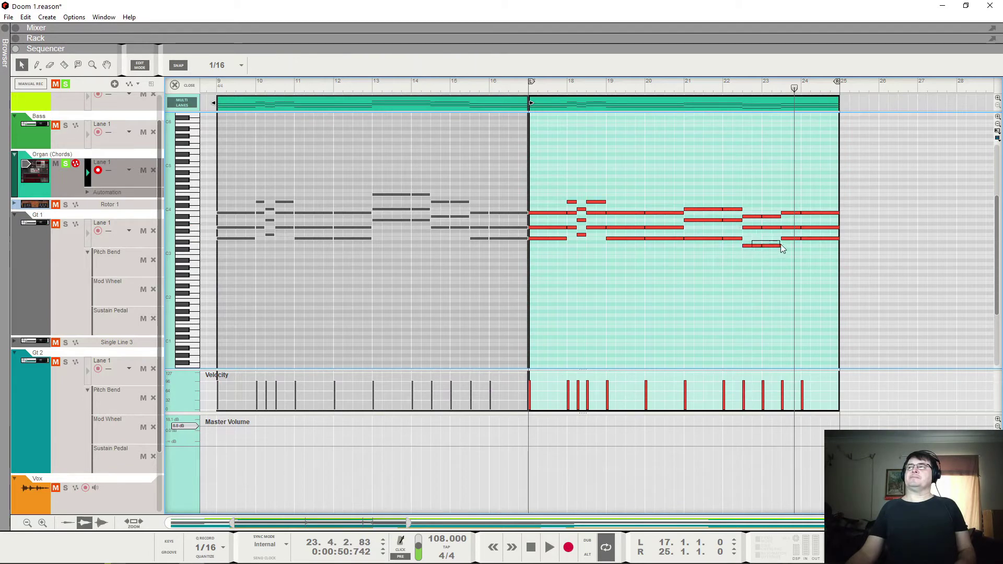
left_click_drag(756, 250, 756, 208)
Step: Play the organ from bar 22 to hear the chord voicing with D4 on top
left_click(722, 88)
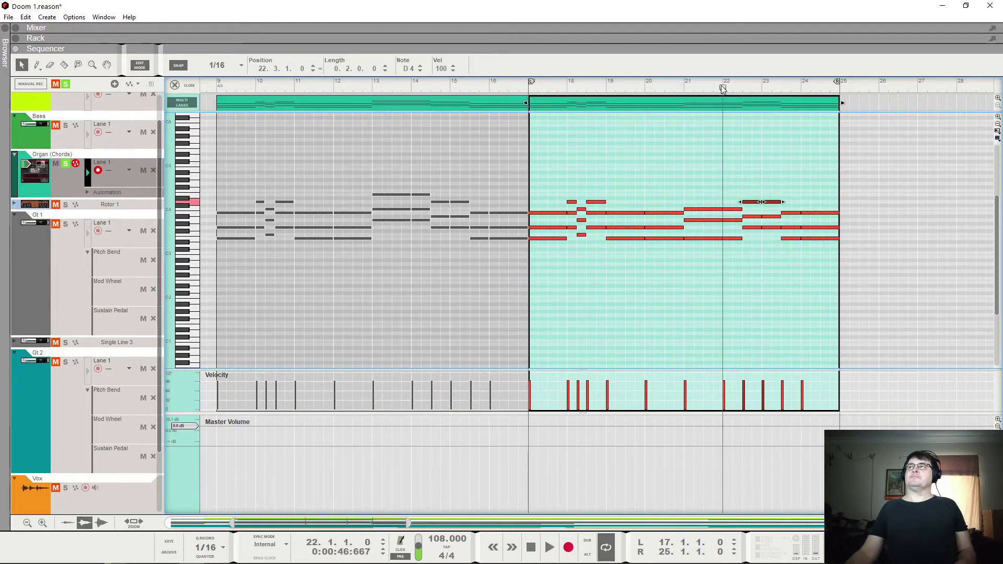
left_click(723, 157)
key("space")
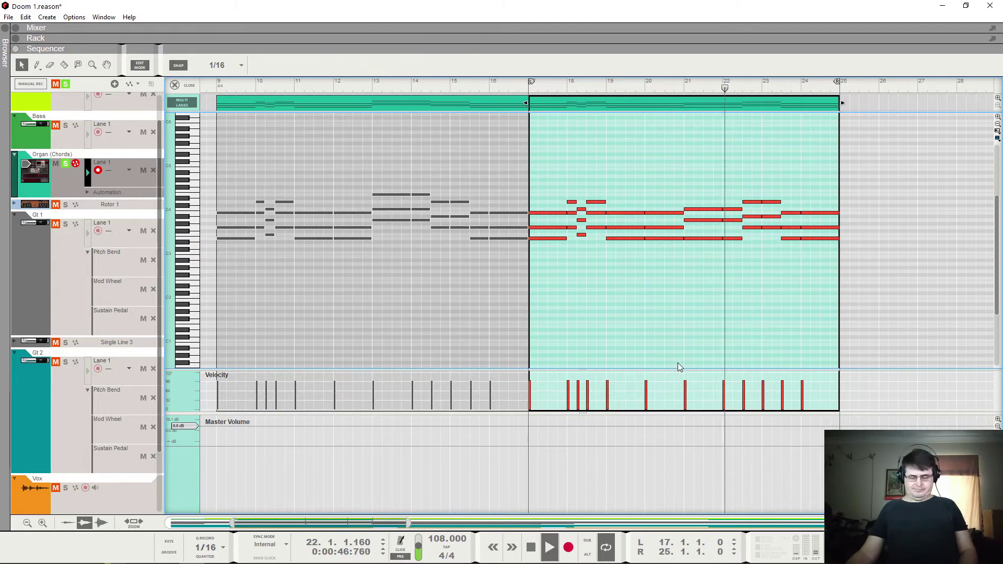
key("space")
left_click(722, 87)
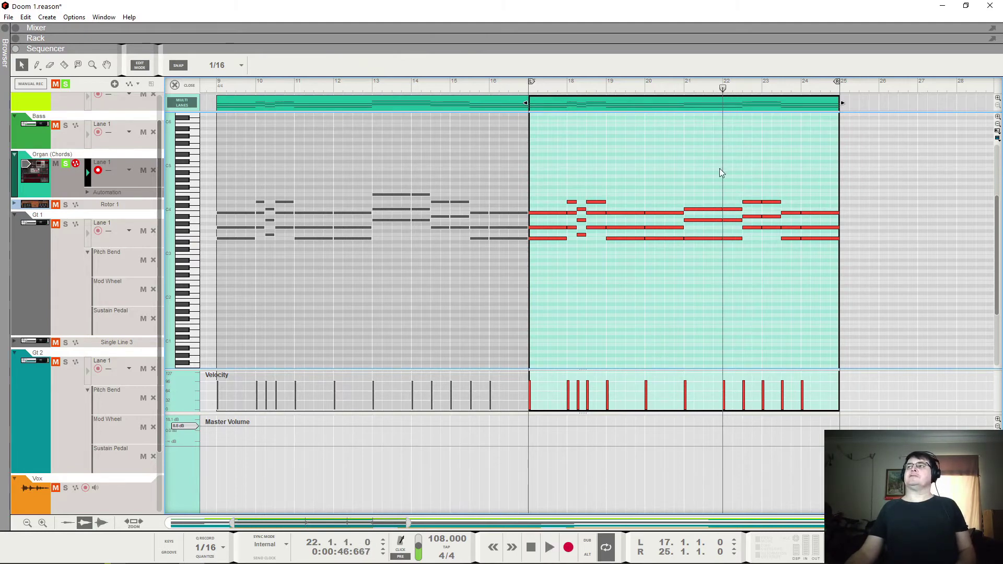
key("space")
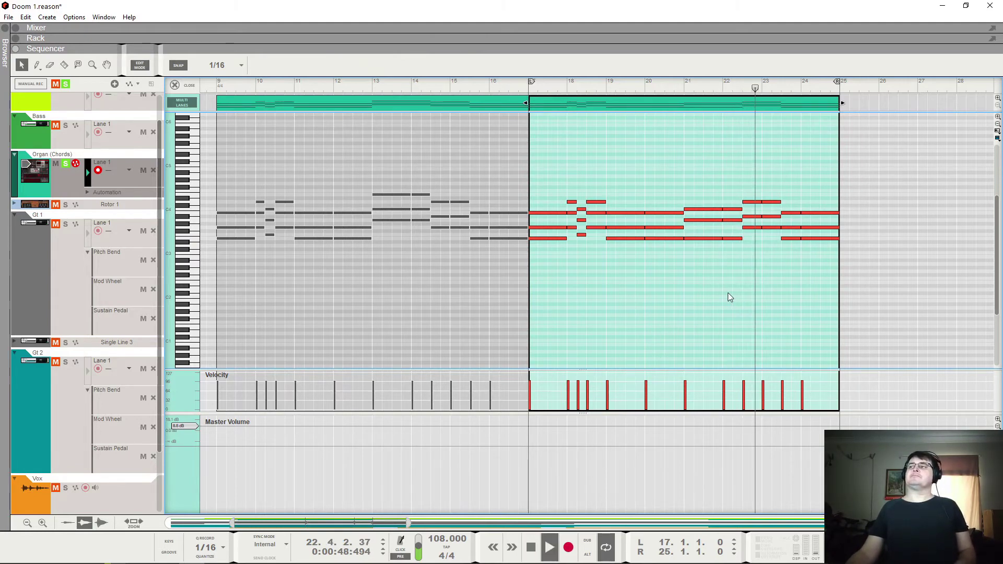
key("space")
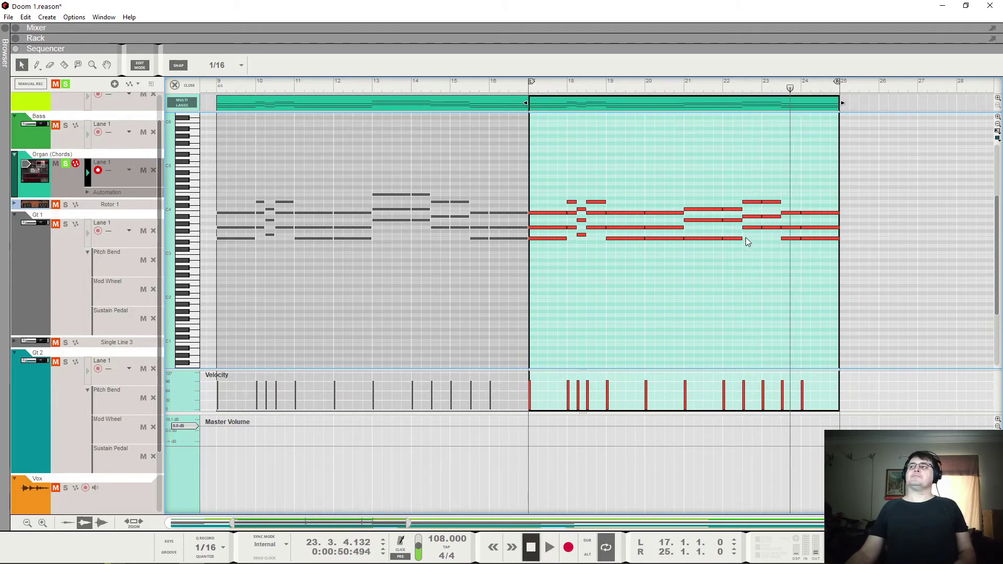
Step: Lower the two top D4 organ notes in bars 22 and 23 by an octave to D3
left_click_drag(757, 189, 757, 249)
key("Down")
key("Down")
key("Down")
key("Down")
key("Down")
key("Down")
key("Down")
key("Down")
key("Down")
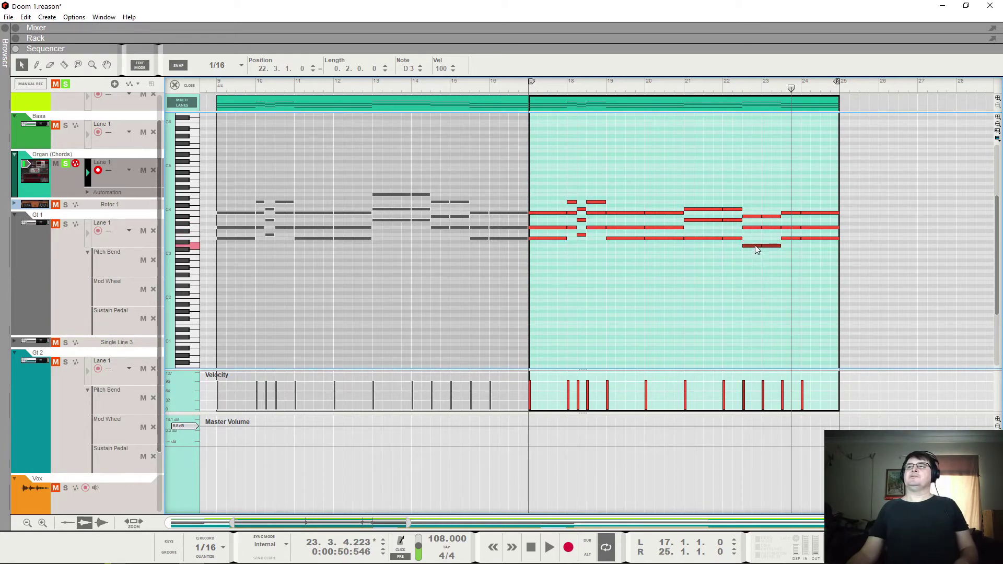
Step: Play the organ chords from around bar 22 to hear the voicing with D3 in the lowest voice
left_click(715, 89)
key("space")
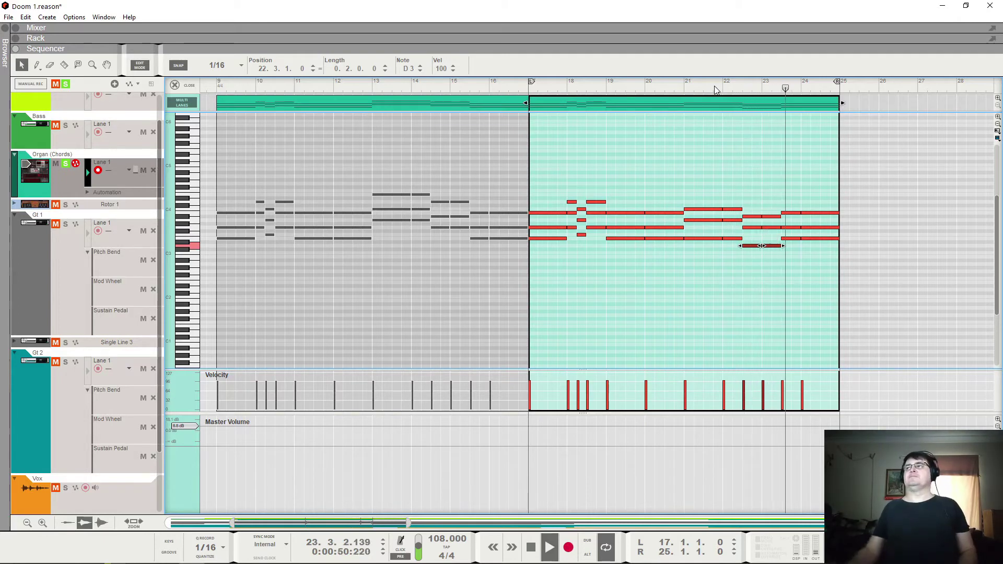
key("space")
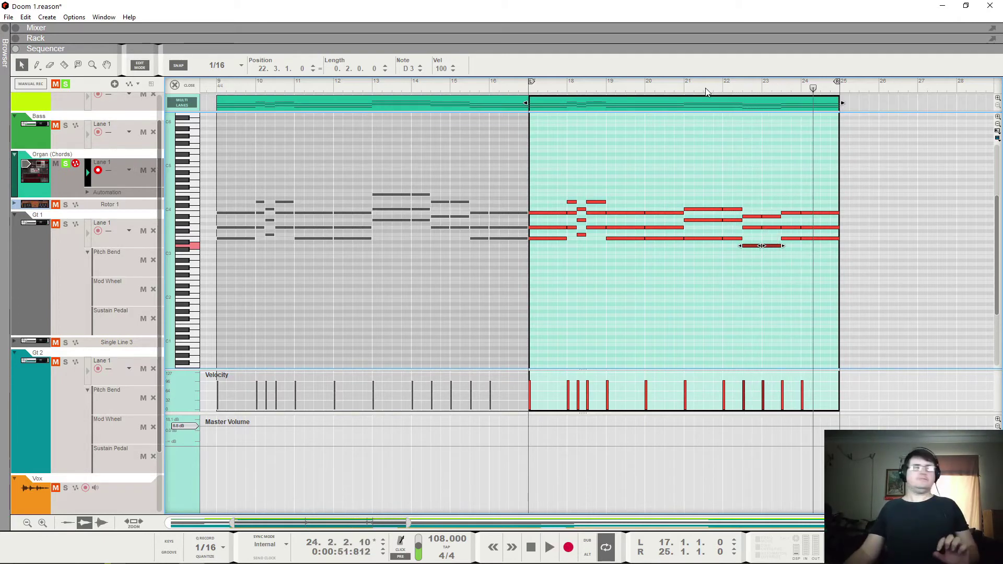
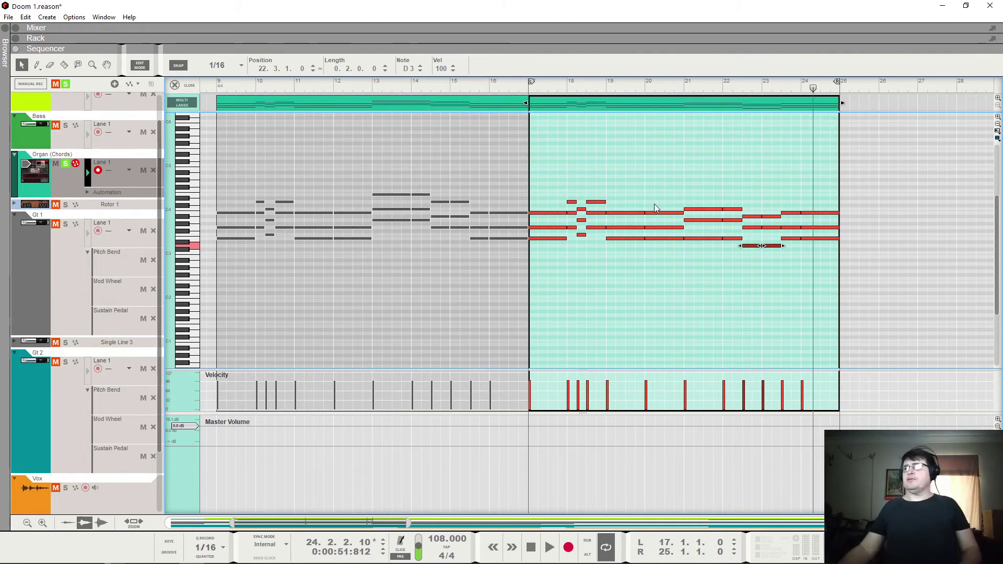
Step: With the song position at bar 17, take Organ (Chords) out of solo and mute its clips spanning bars 9 to 25
key("KP_1")
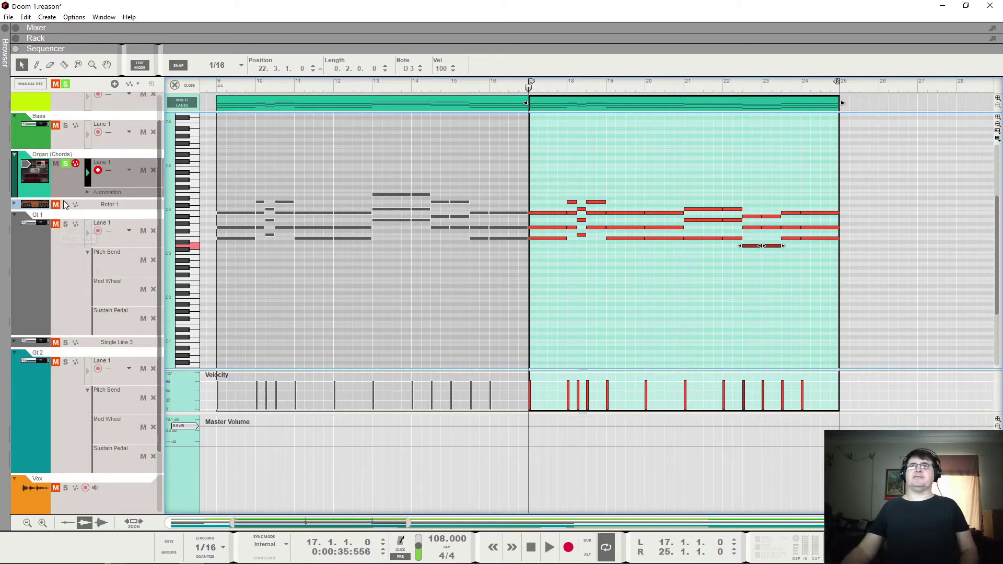
left_click(64, 165)
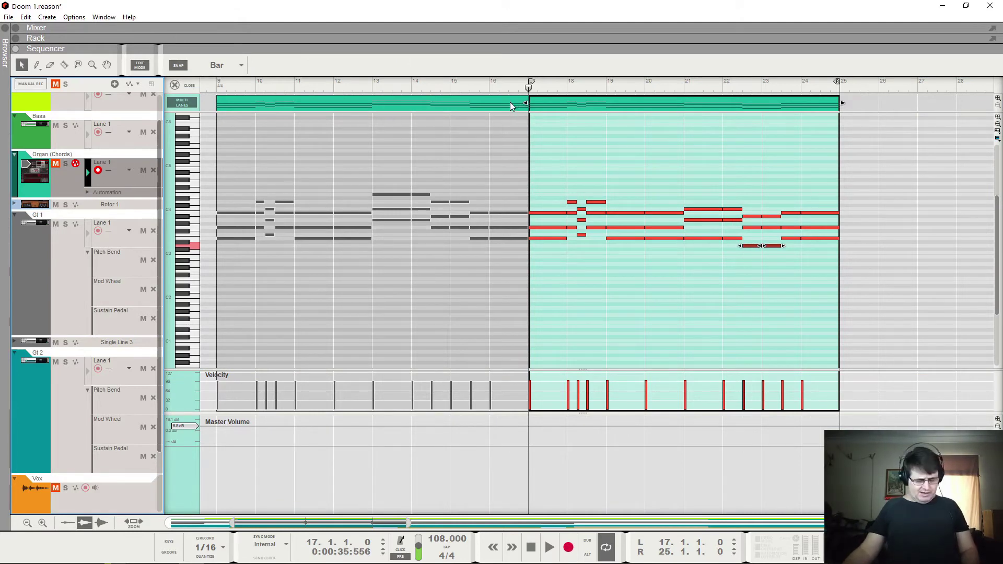
key("t")
left_click(576, 103)
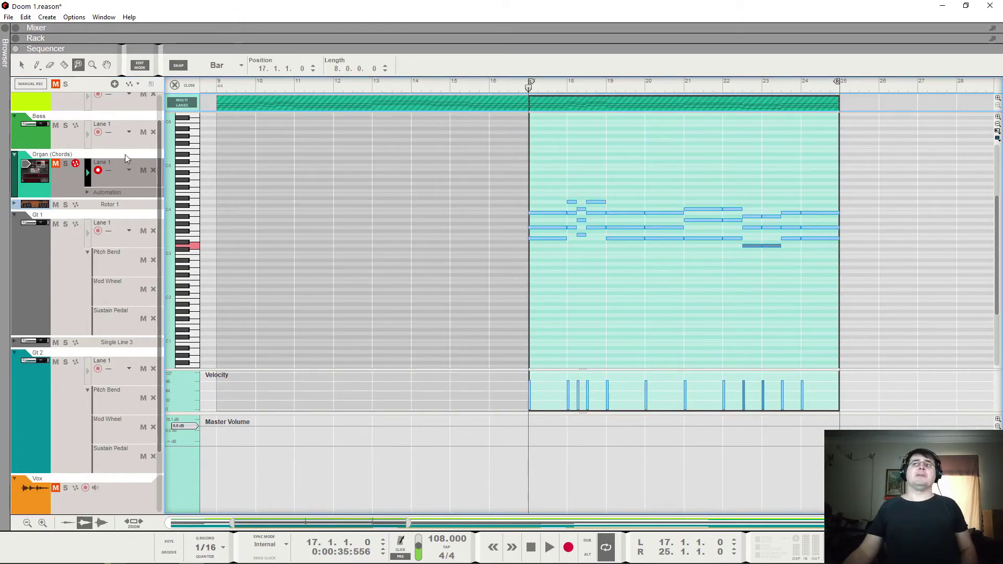
Step: Close the note editor and shrink the track heights so all tracks fit in the arrangement, with the Selection tool active
key("ctrl+e")
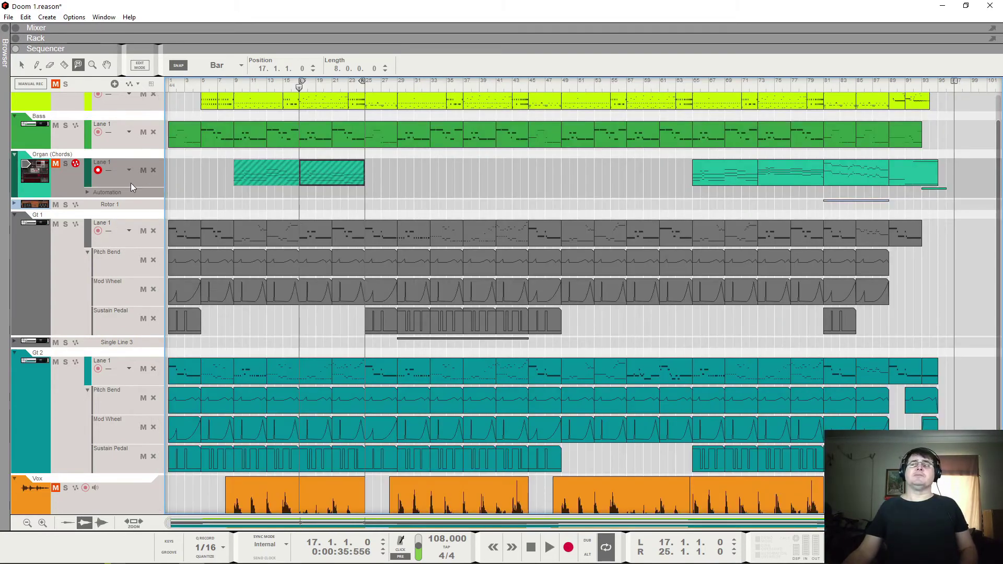
left_click(22, 518)
left_click(22, 519)
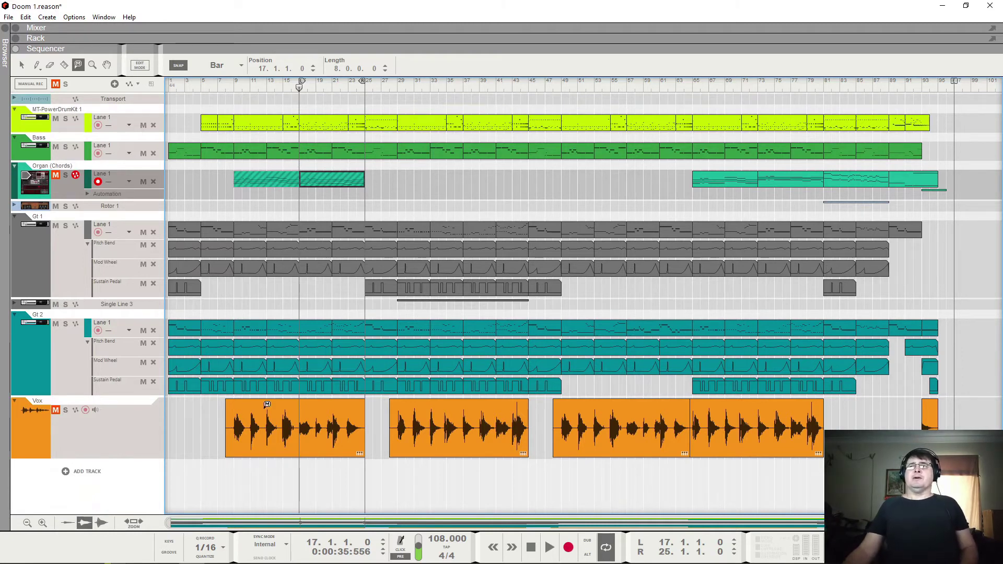
key("q")
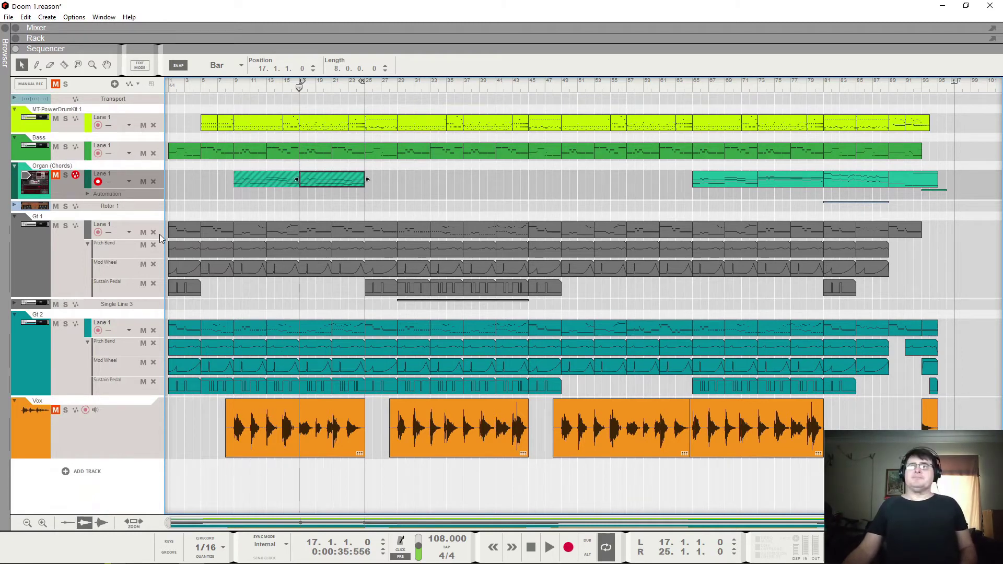
Step: Solo and unsolo the Bass, and play from bar 17 while extending the loop to start at bar 9
left_click(65, 146)
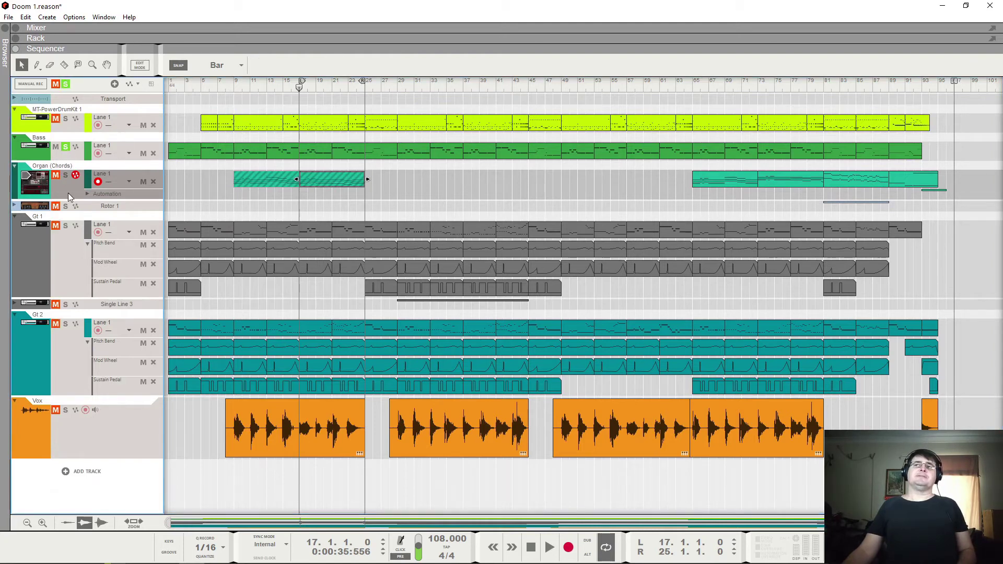
left_click(65, 147)
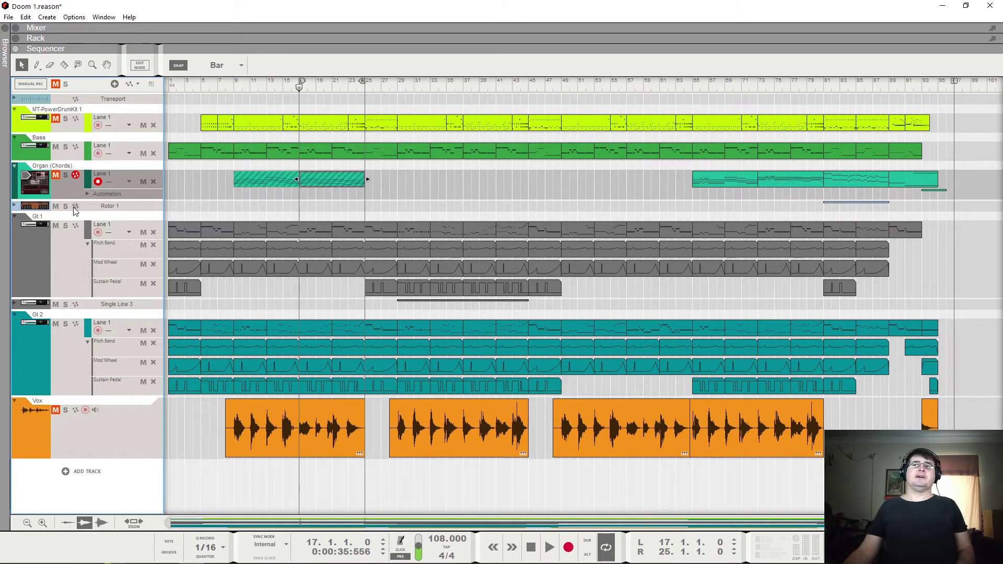
key("space")
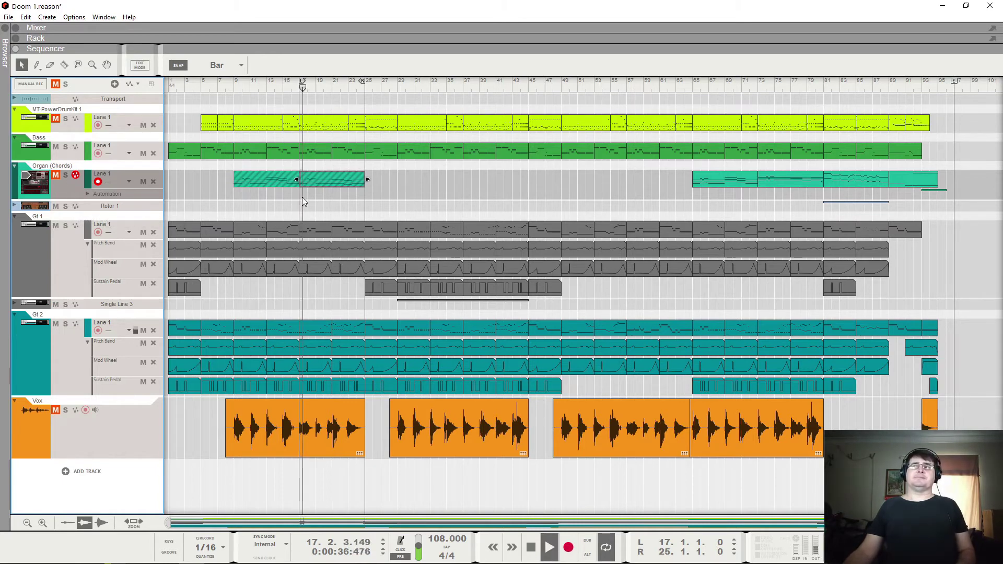
left_click(313, 178)
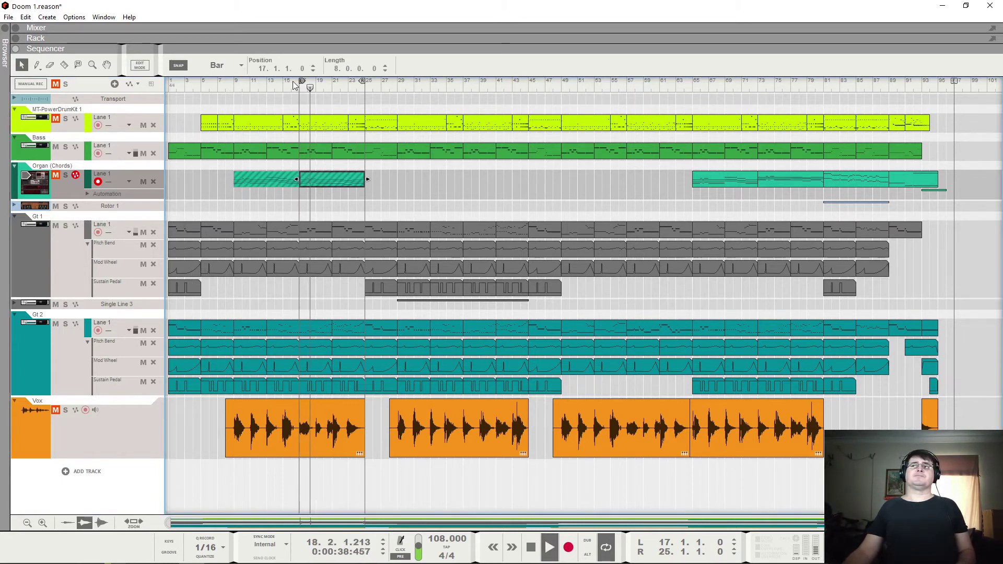
left_click_drag(301, 81, 234, 84)
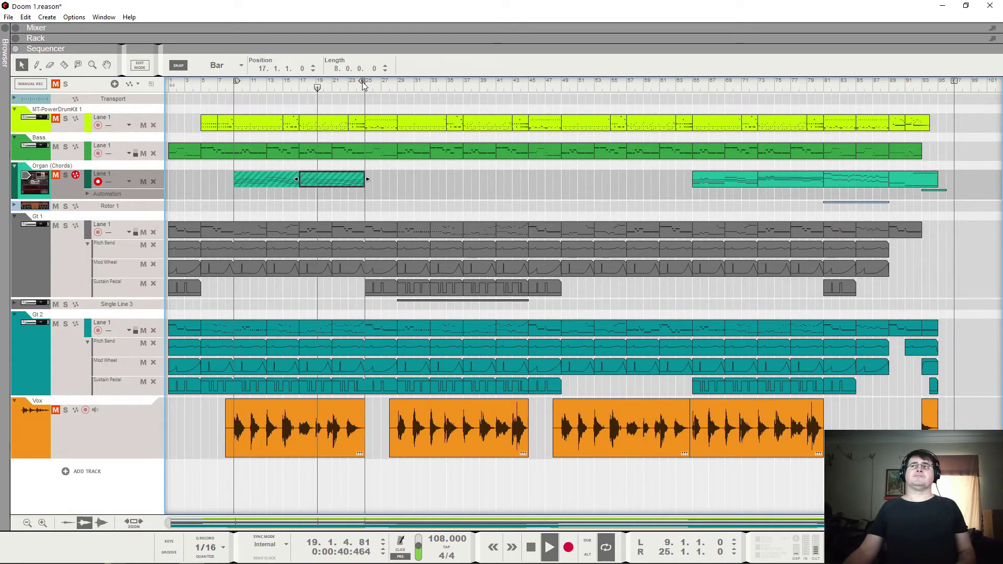
key("space")
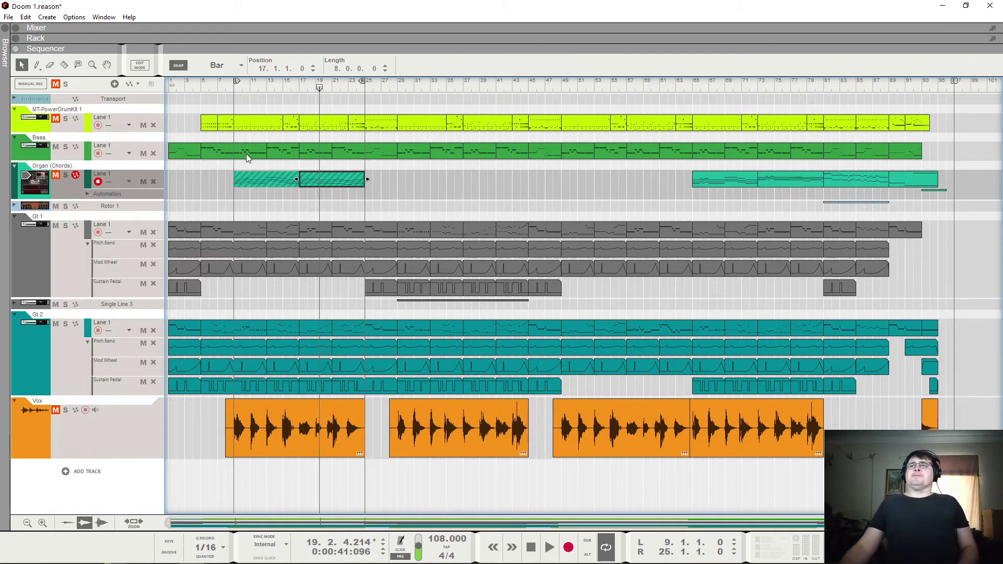
Step: Solo the MT-PowerDrumKit 1 track and play the drums alone from bar 9
left_click(235, 90)
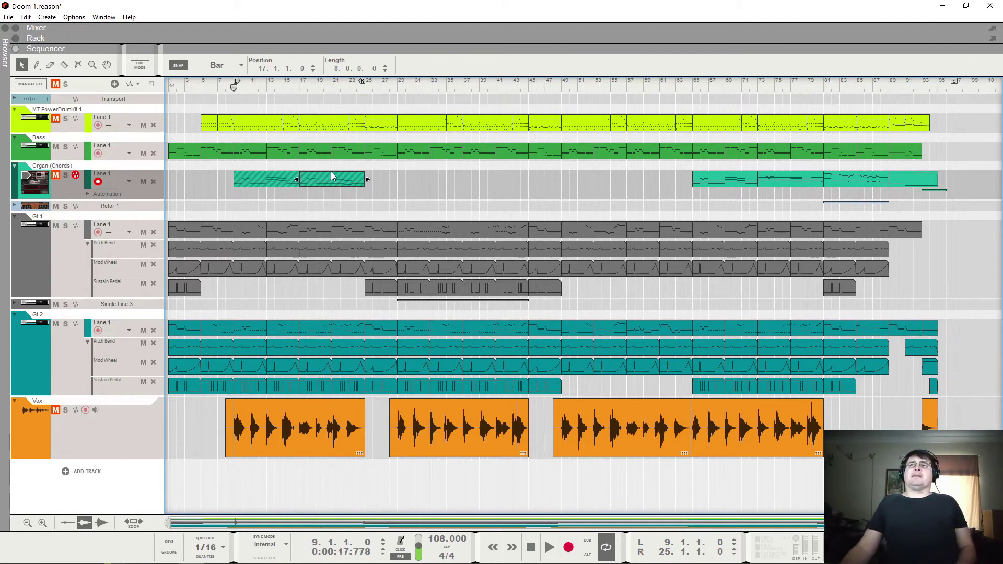
left_click(58, 120)
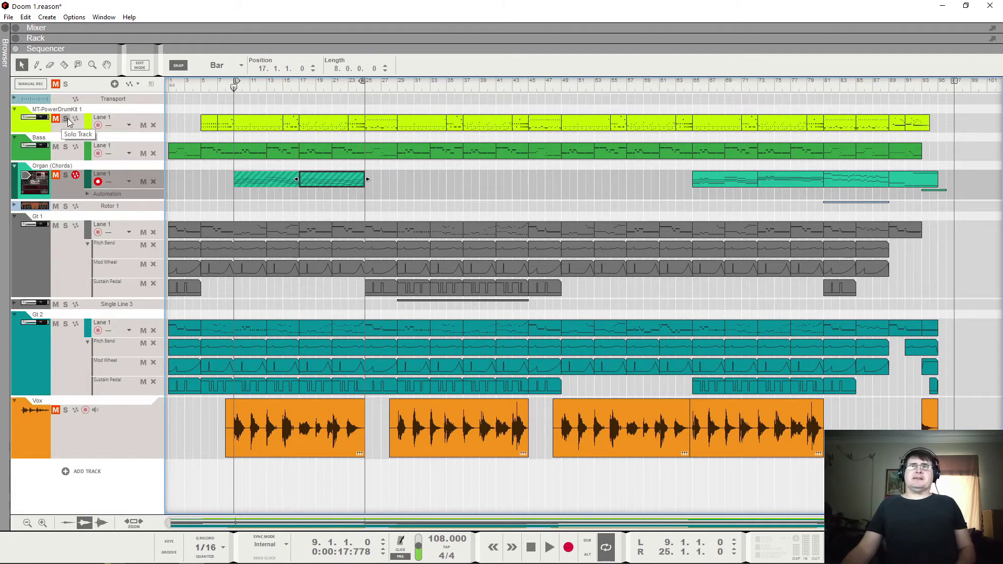
left_click(65, 119)
key("space")
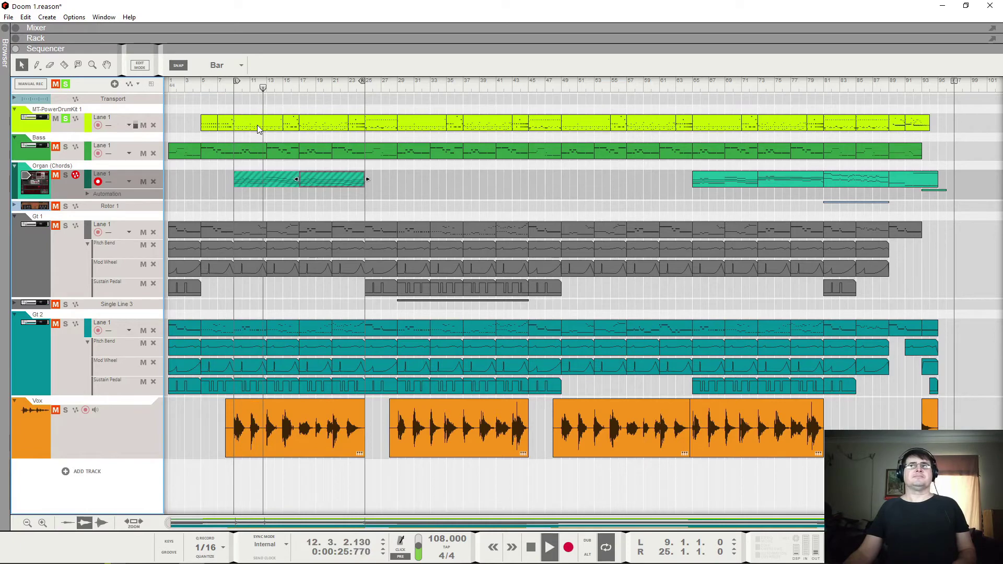
key("space")
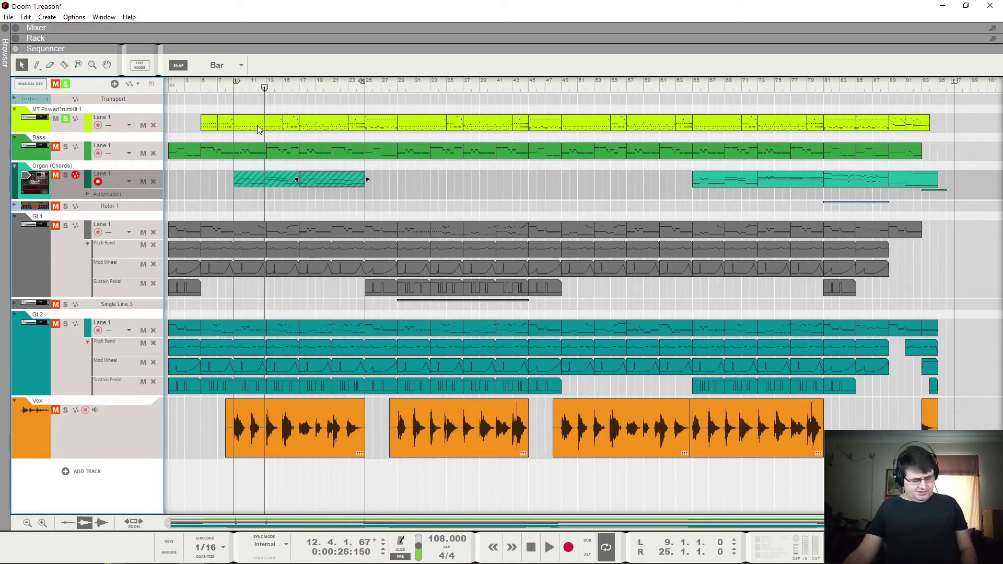
Step: Show the MT-PowerDrumKit plugin's mixer and grooves library from the rack, close it and return to the sequencer
key("F5")
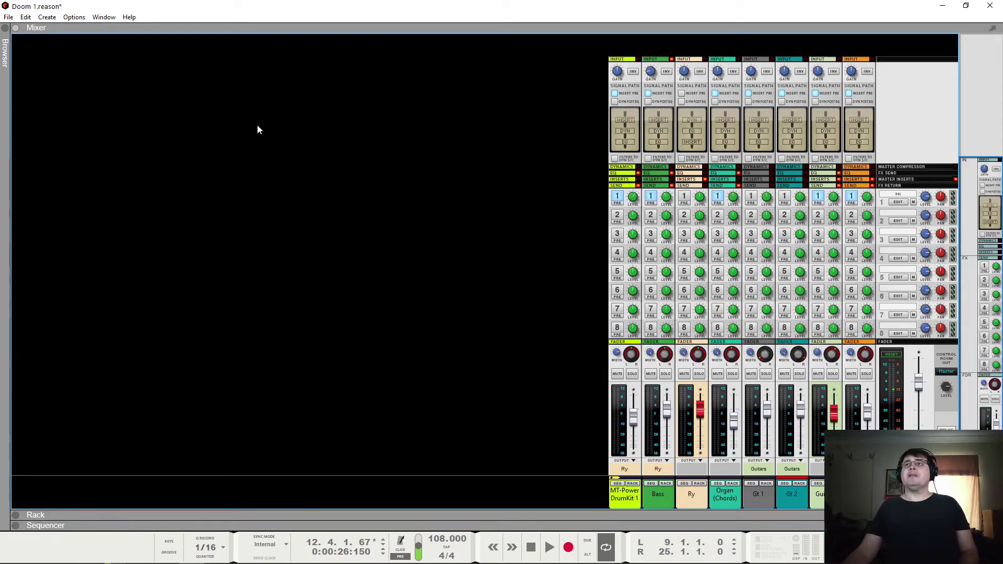
key("F7")
key("F6")
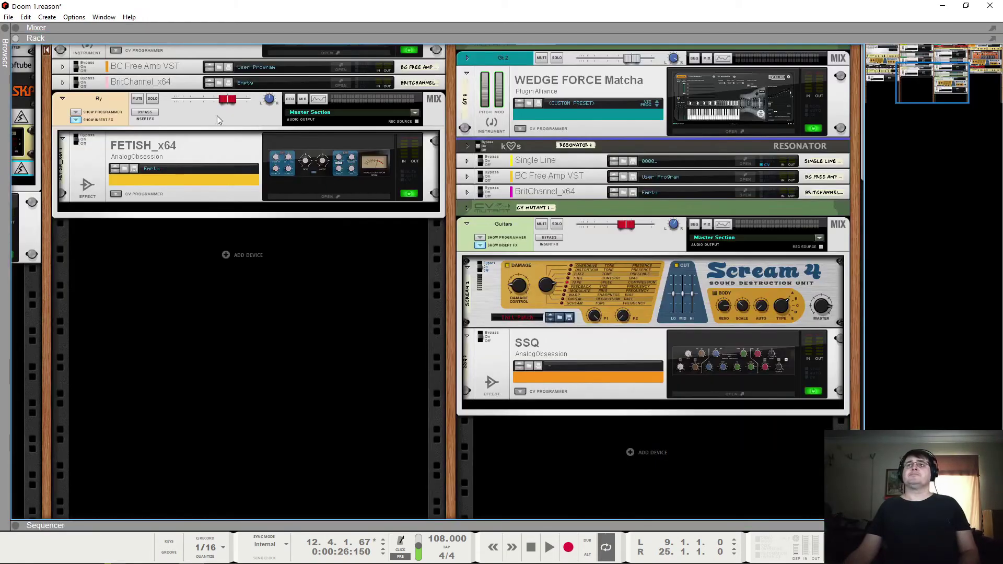
scroll(306, 188, "up", 5)
left_click(302, 87)
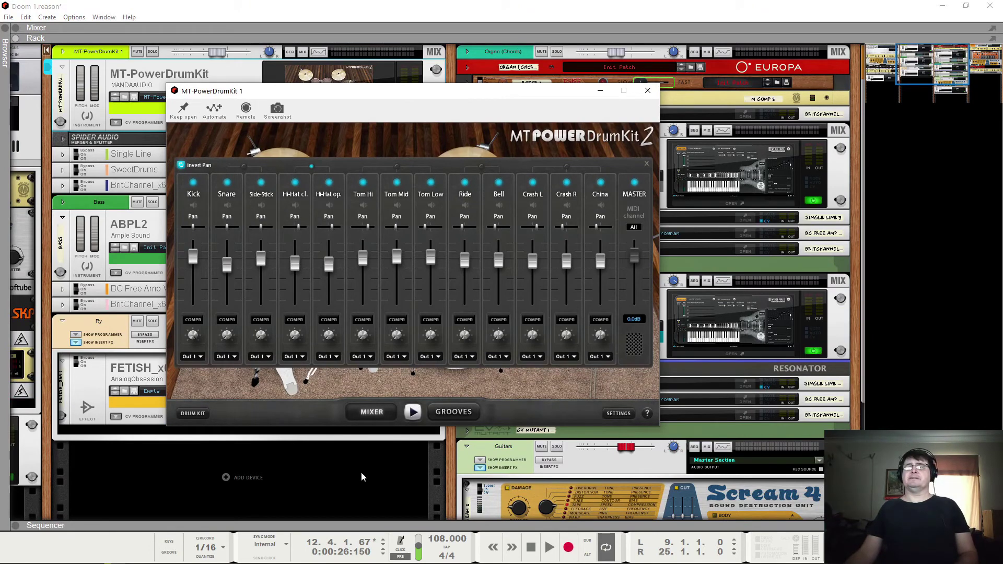
left_click(445, 413)
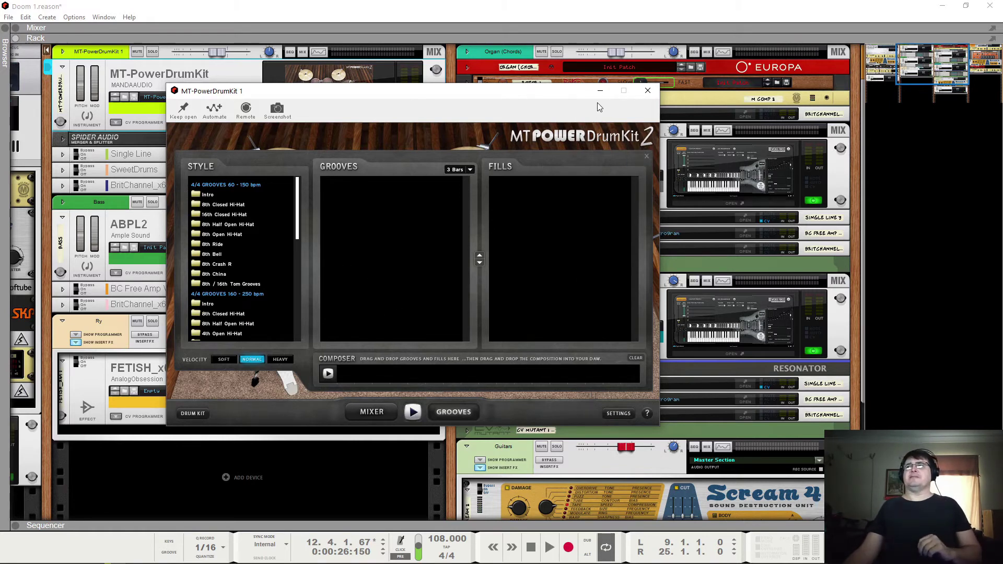
left_click(645, 91)
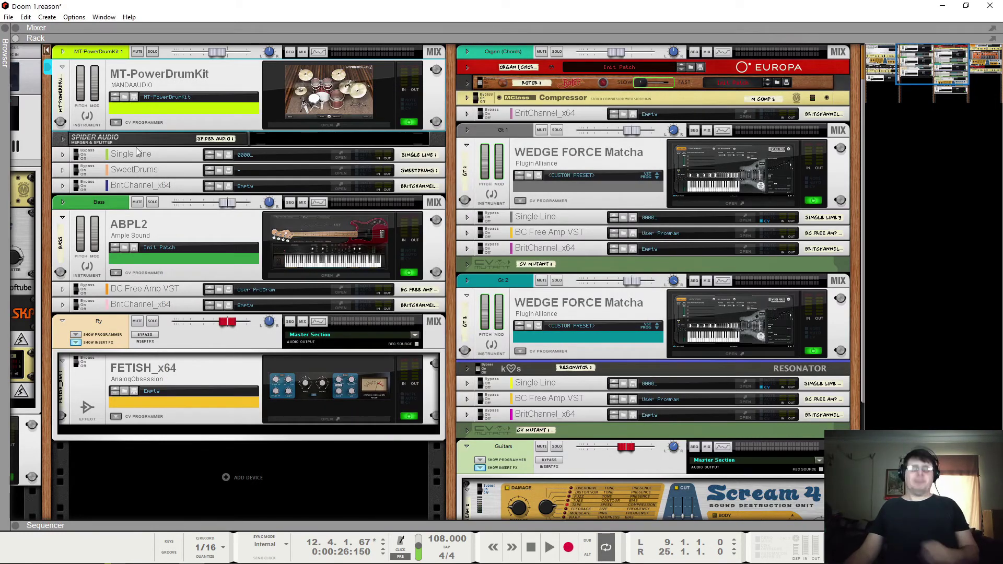
key("F7")
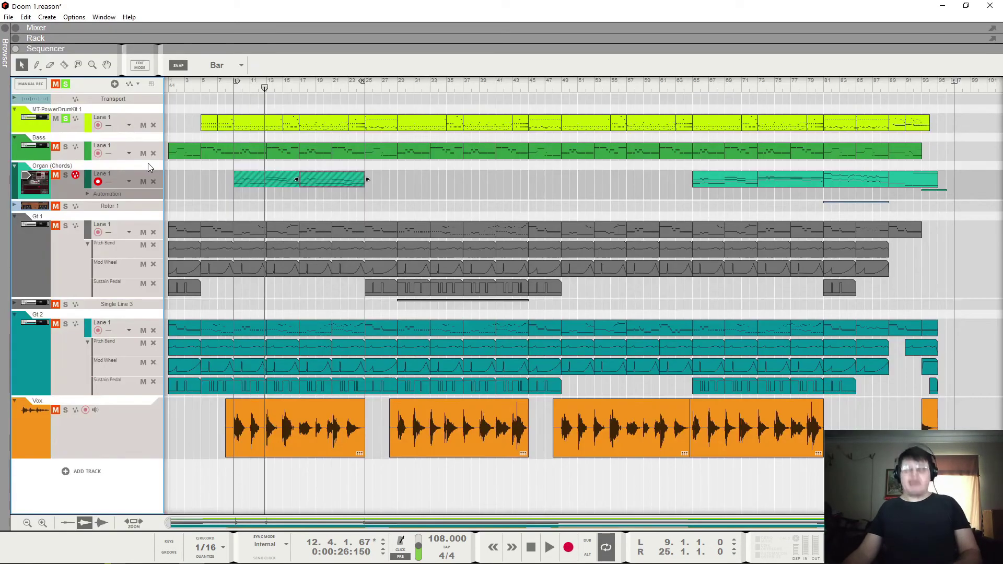
Step: Open the drum clip at bar 9, inspect its notes at A#1 and E2, and play the soloed drums from bar 9
left_click(257, 123)
double_click(257, 122)
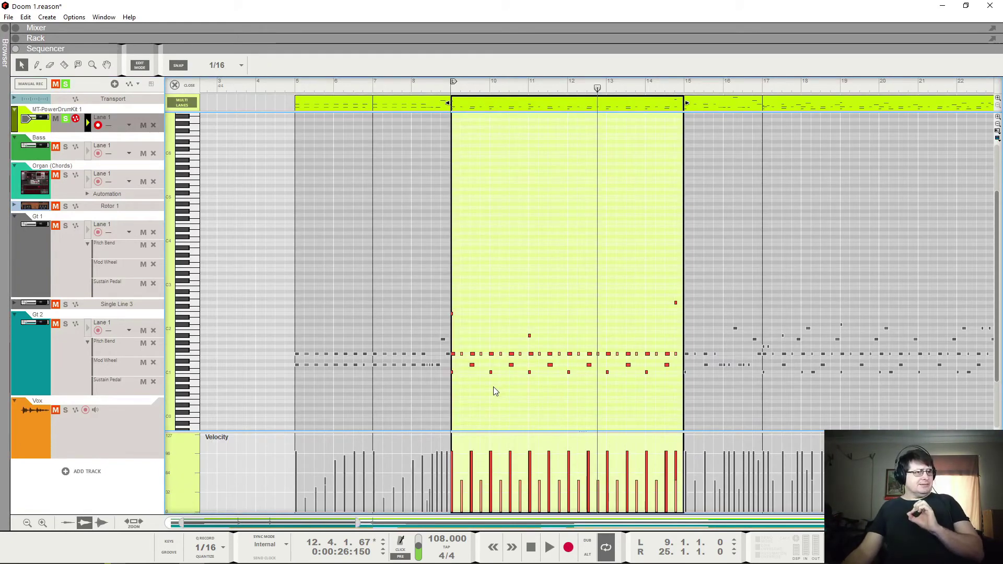
left_click(529, 336)
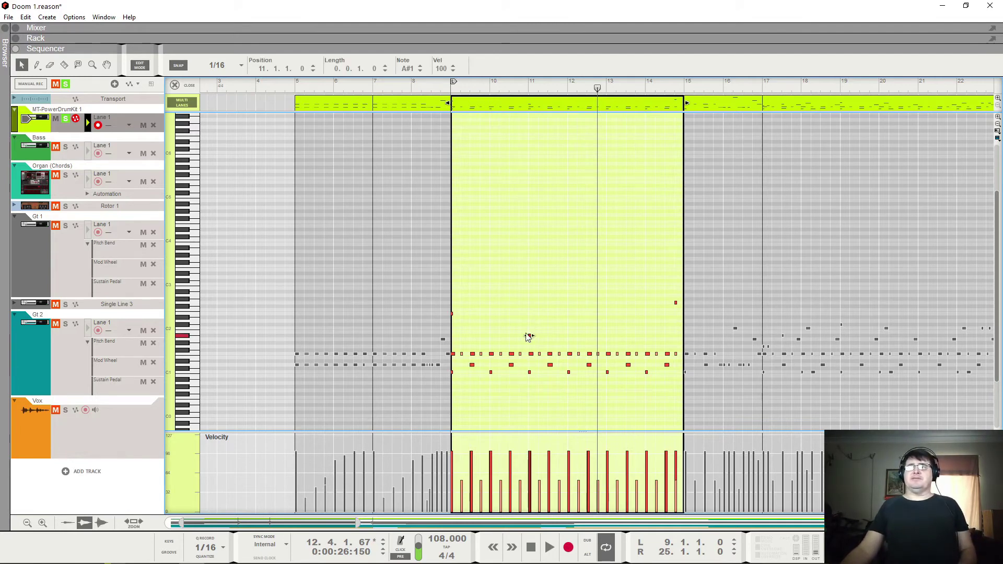
left_click(451, 314)
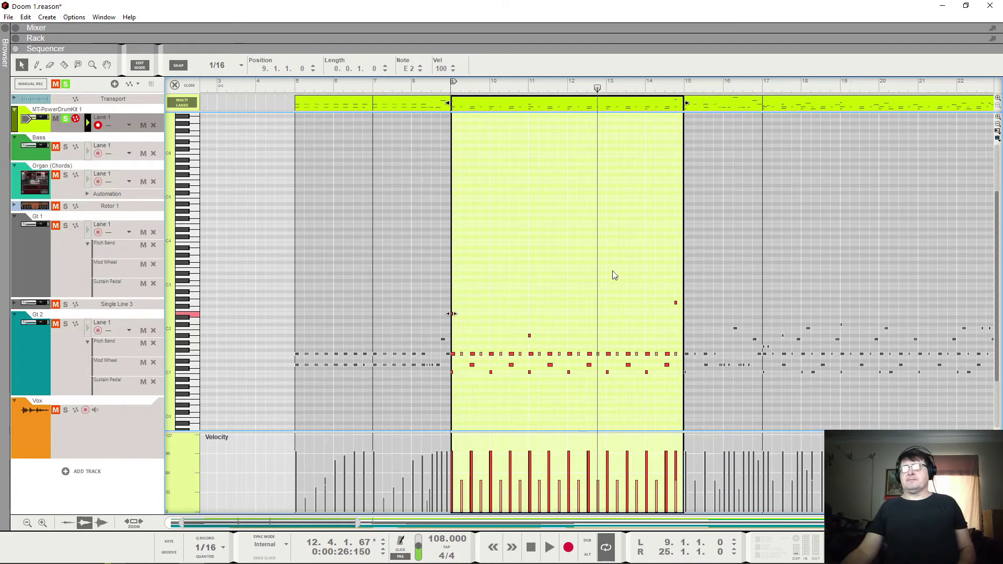
left_click(453, 85)
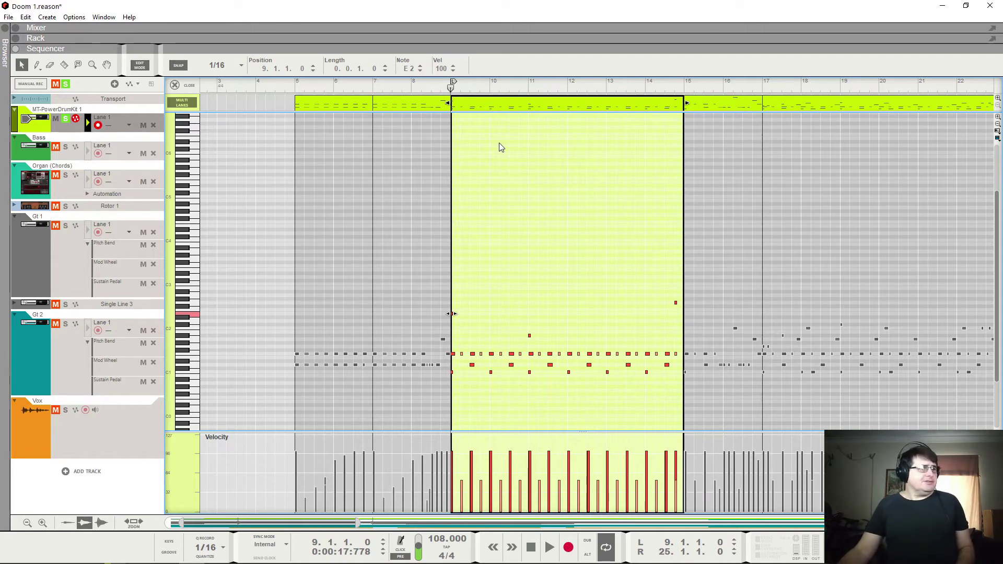
key("space")
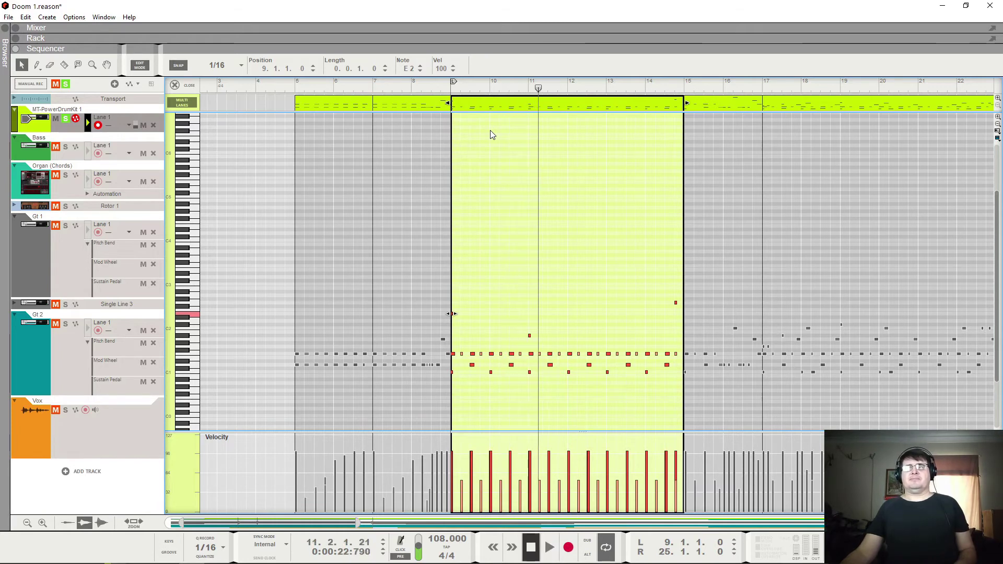
Step: Try time-scaling the drum clip at bar 9 down to 3 bars, and play it soloed from bar 9
left_click(600, 107)
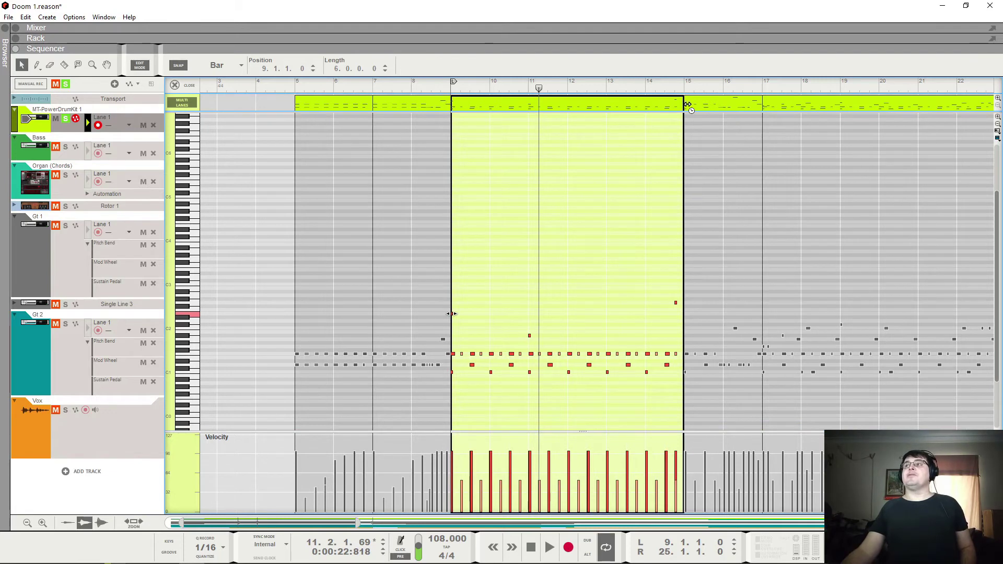
left_click_drag(687, 104, 453, 85)
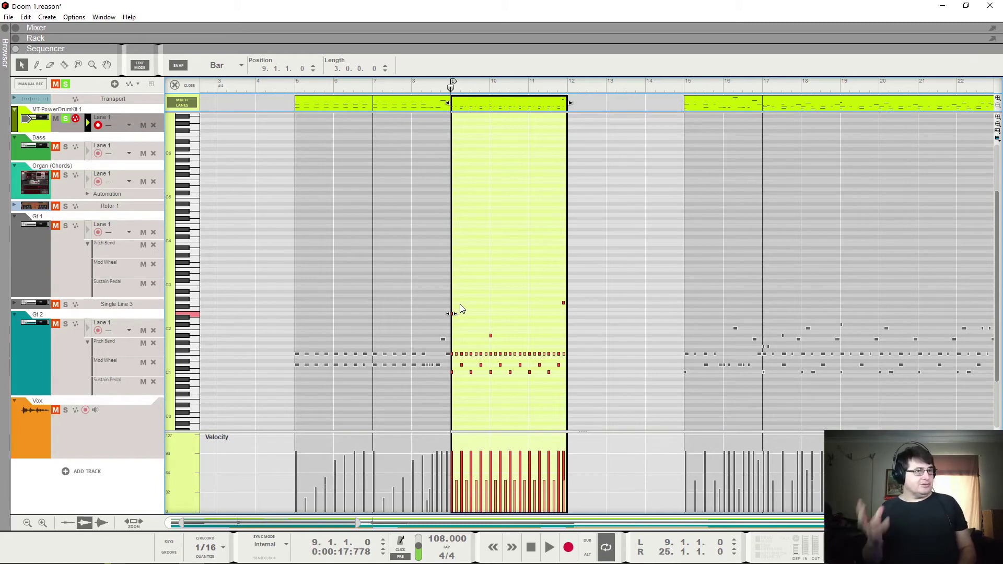
key("space")
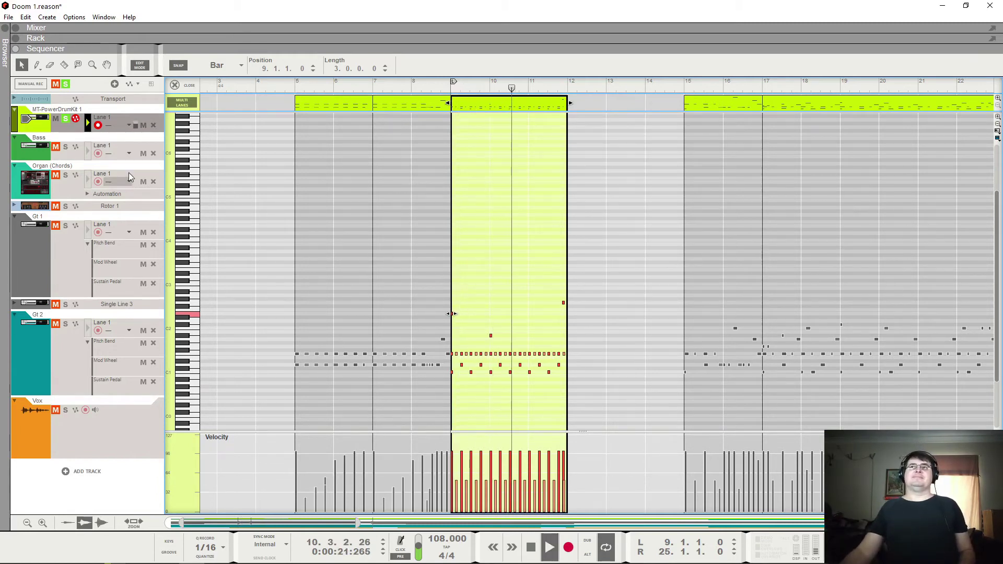
key("space")
Step: Take the drums out of solo to hear the compressed beat with the band, and time-scale the clip back to 6 bars
left_click(66, 118)
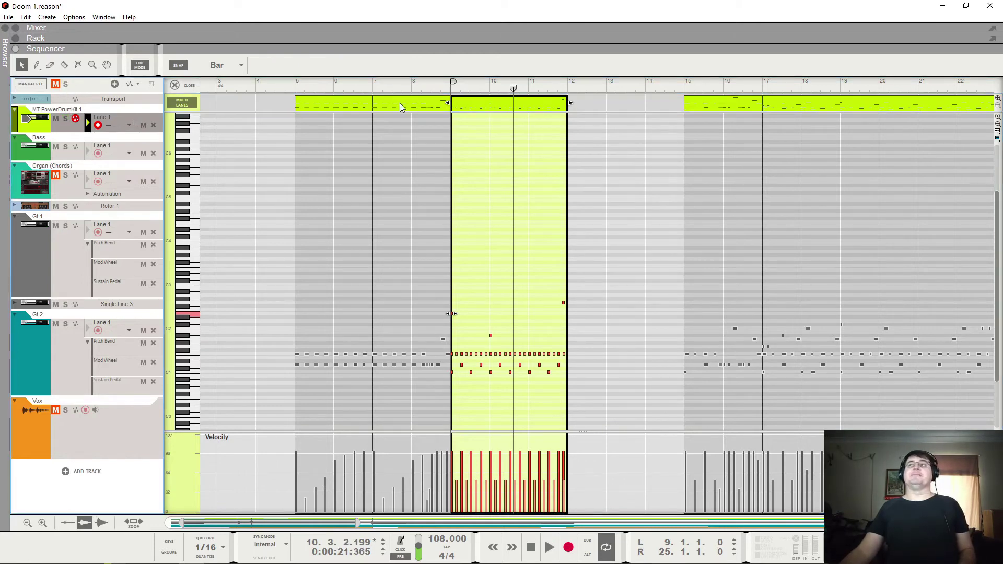
key("space")
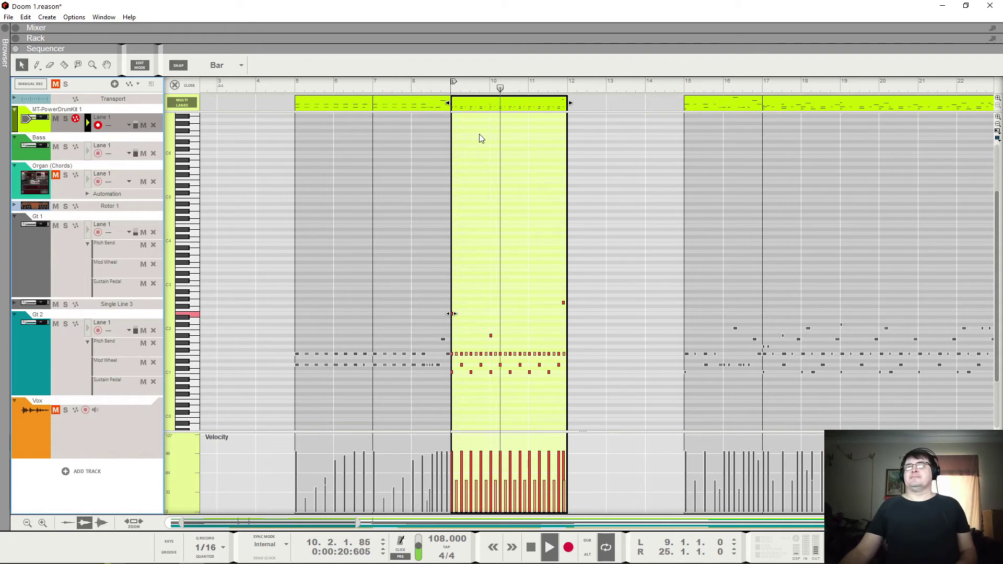
key("space")
left_click_drag(572, 104, 653, 106)
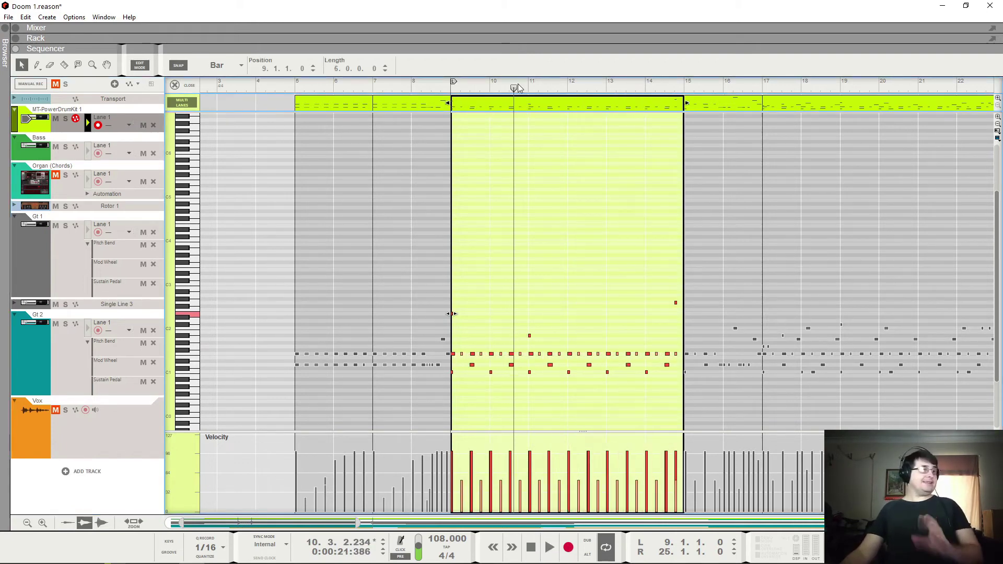
Step: Play the 6-bar drum clip together with the bass and guitars, repeating from bar 9
key("space")
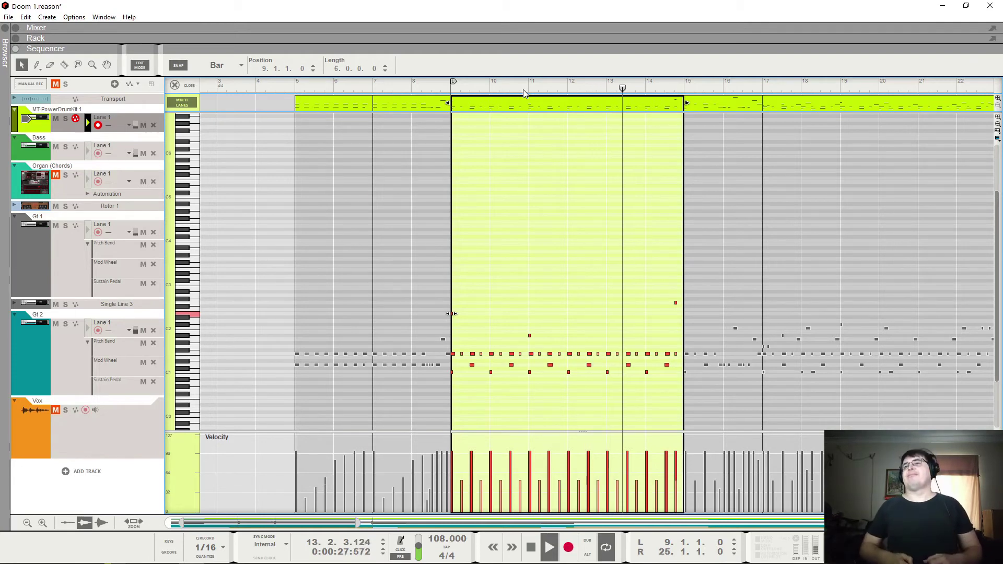
key("space")
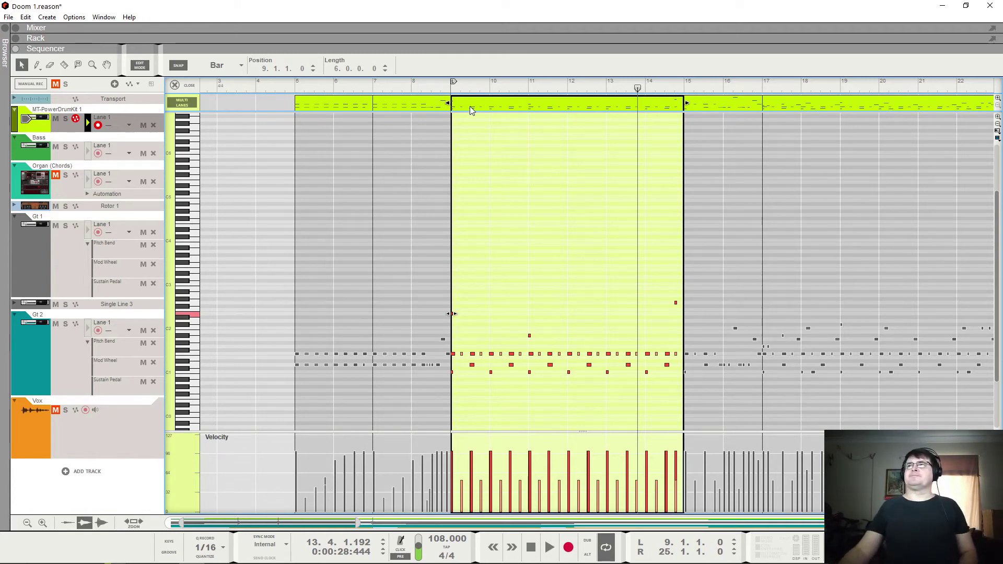
left_click(452, 90)
key("space")
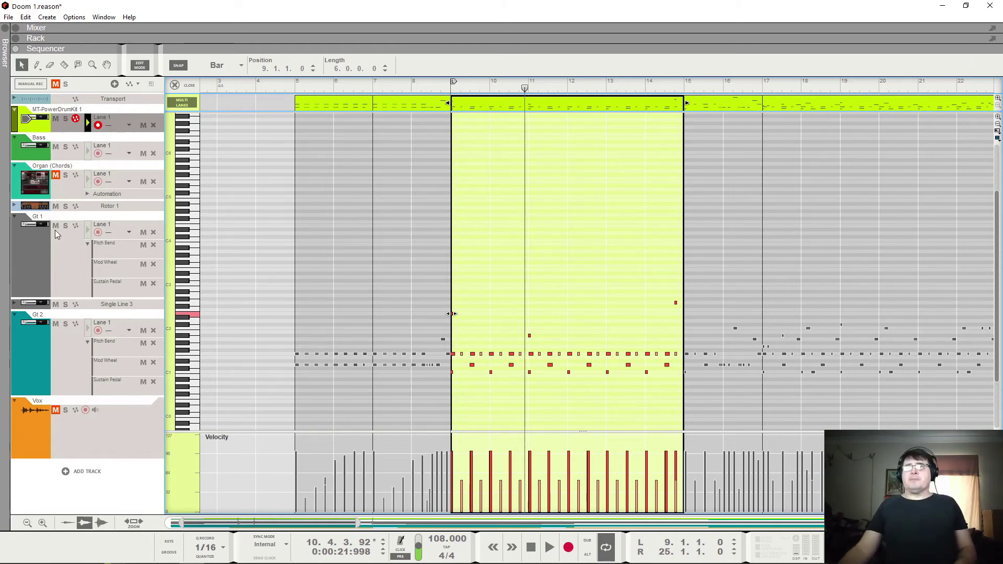
Step: Inspect the A2 note at bar 12 in Gt 1, and play from bar 5 with the drum track's notes shown
left_click(68, 279)
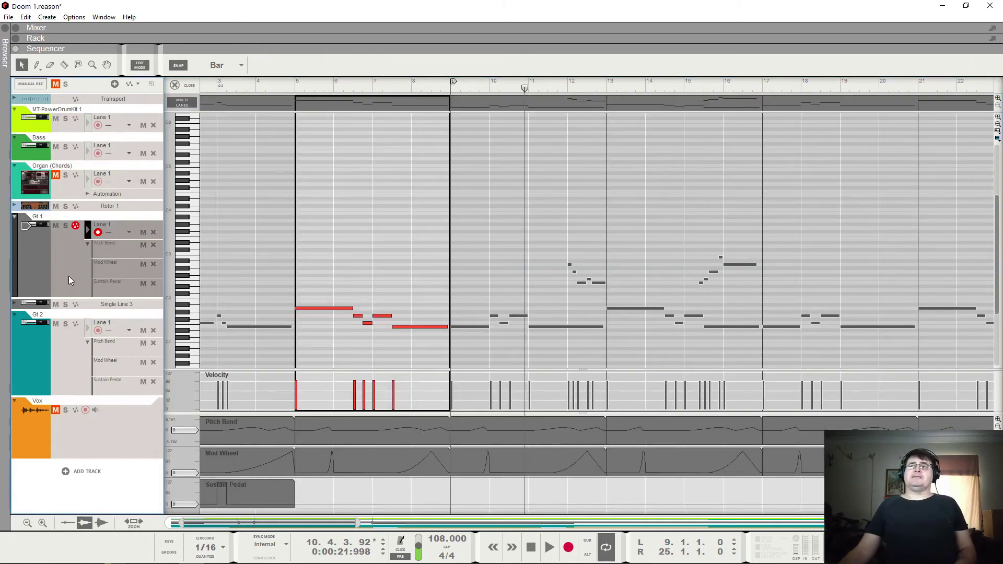
left_click(571, 265)
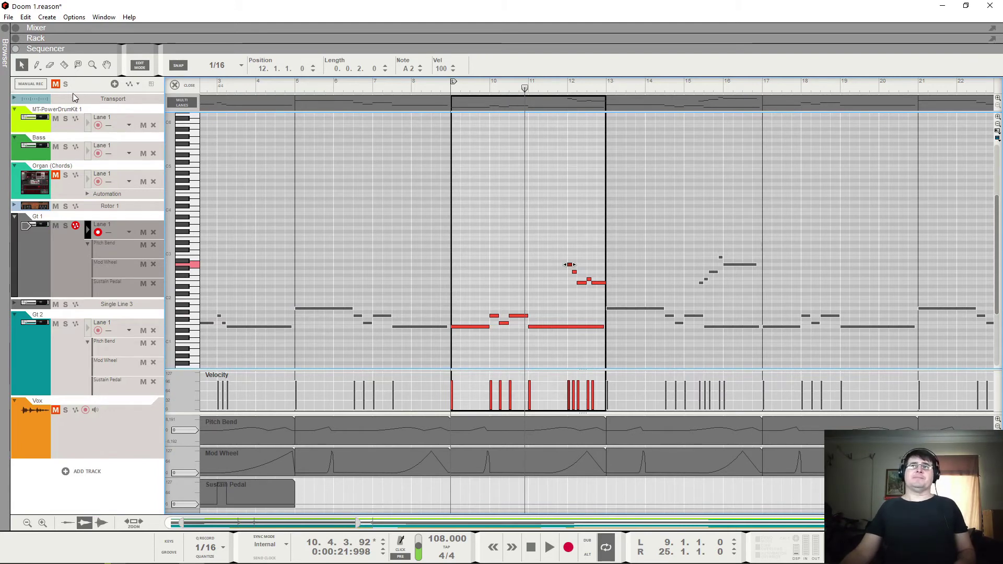
left_click(35, 126)
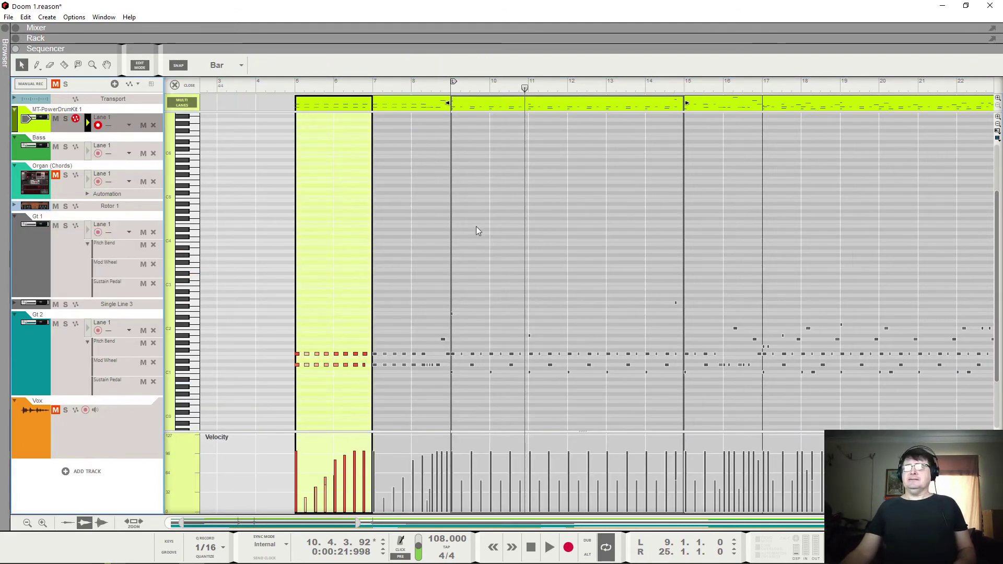
left_click(295, 91)
key("space")
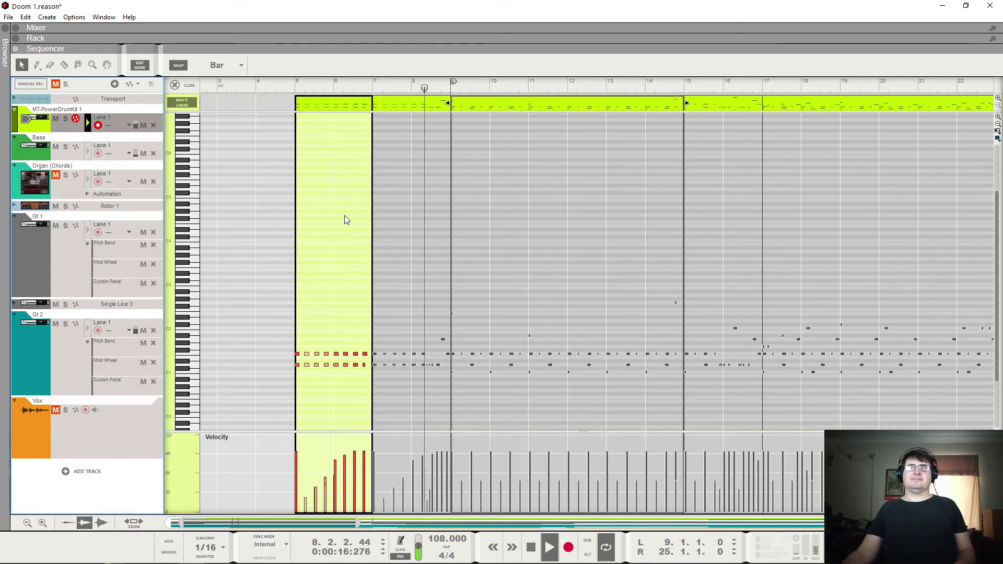
key("space")
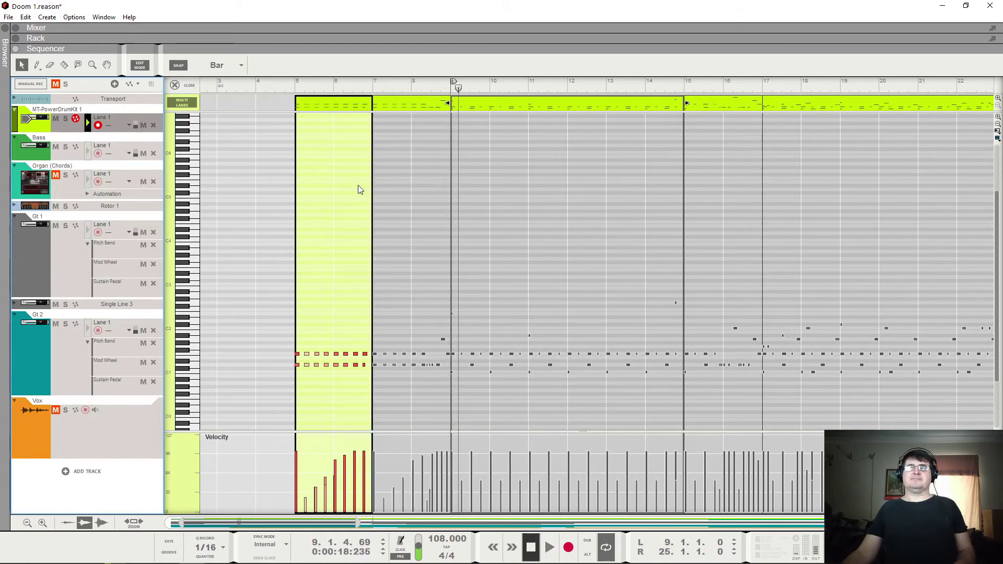
Step: Play the song's opening from bar 1 up to just before the drums enter
key("Home")
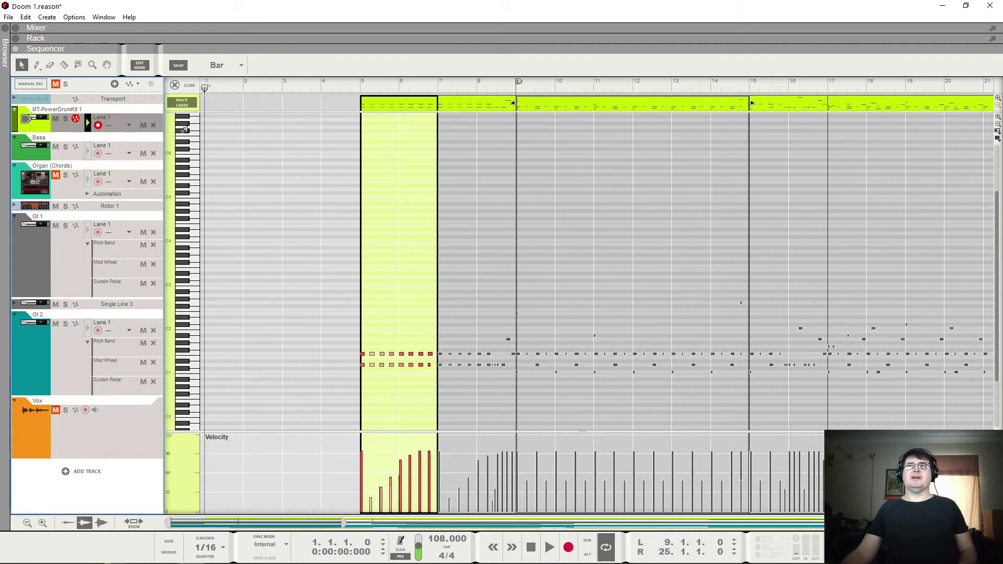
key("space")
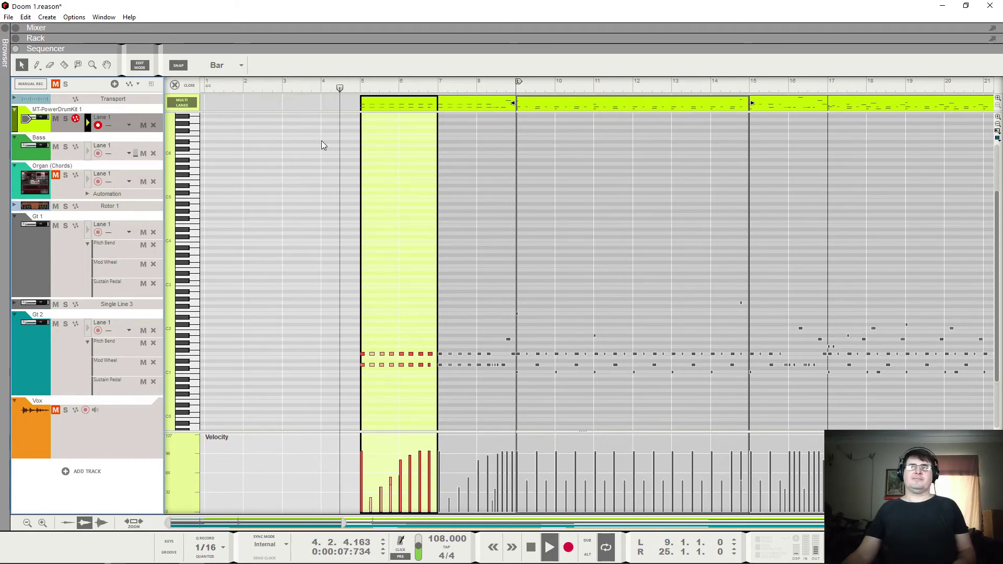
key("space")
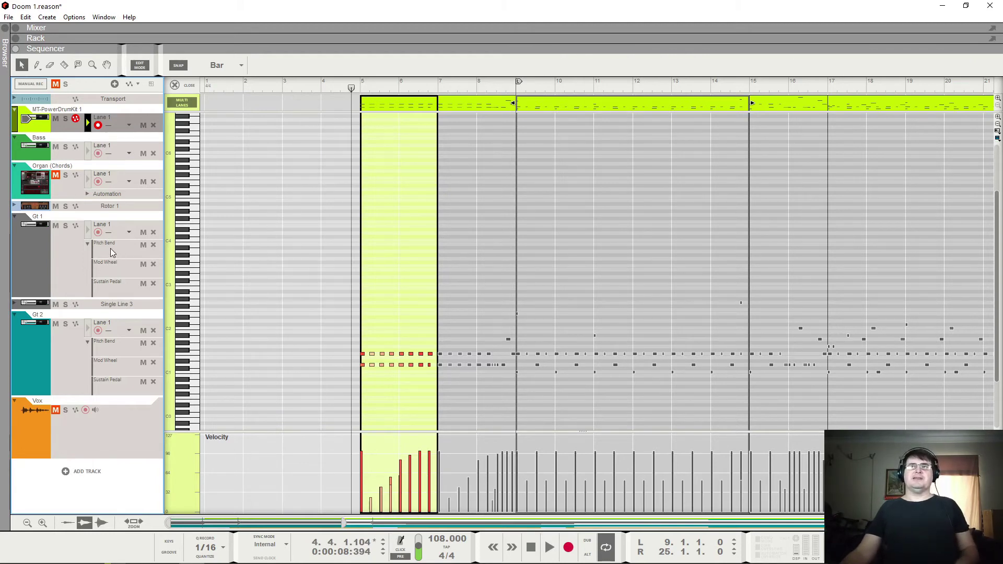
Step: Show the Gt 1 notes, close the note editor, and play the arrangement from the end of bar 4
left_click(64, 256)
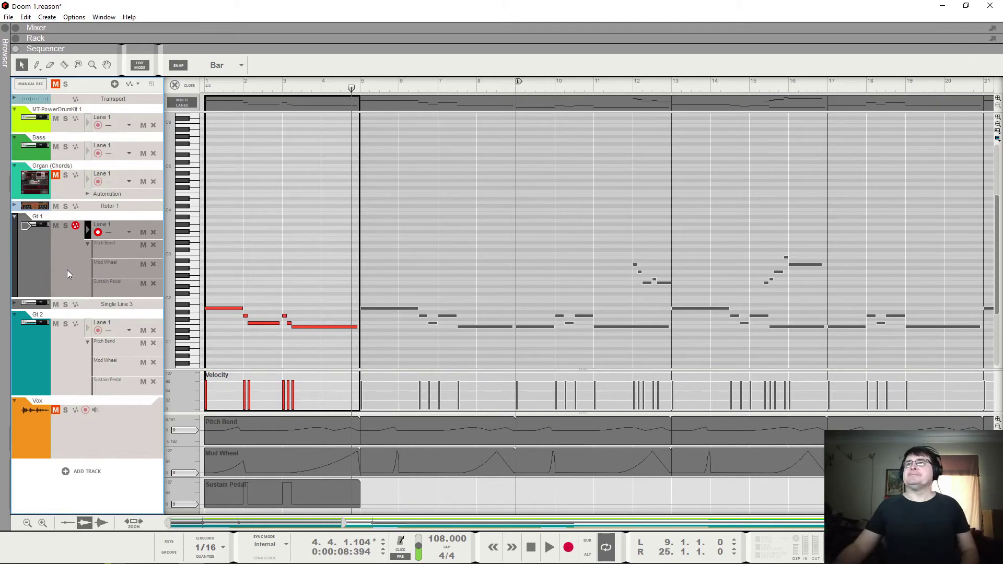
left_click(175, 85)
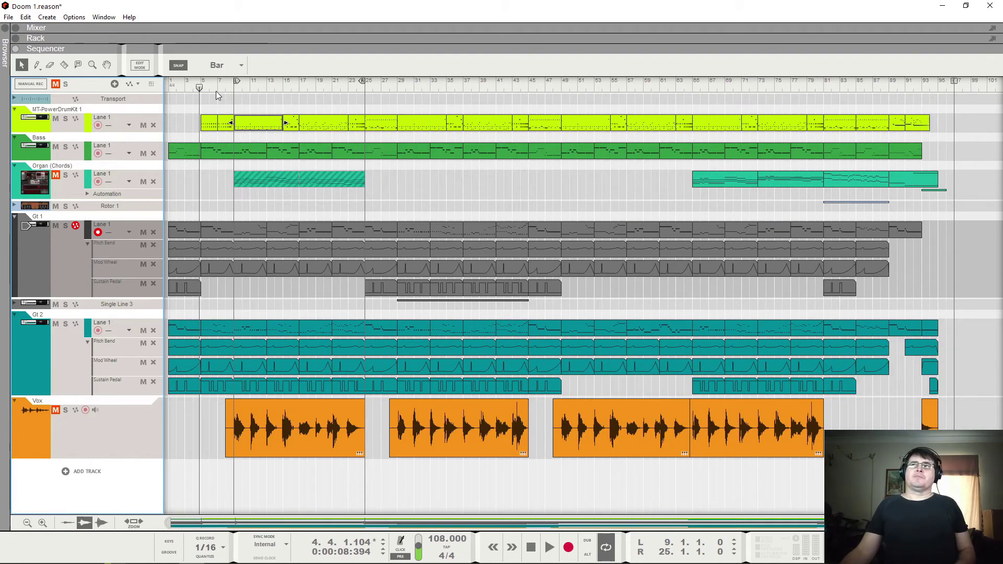
key("space")
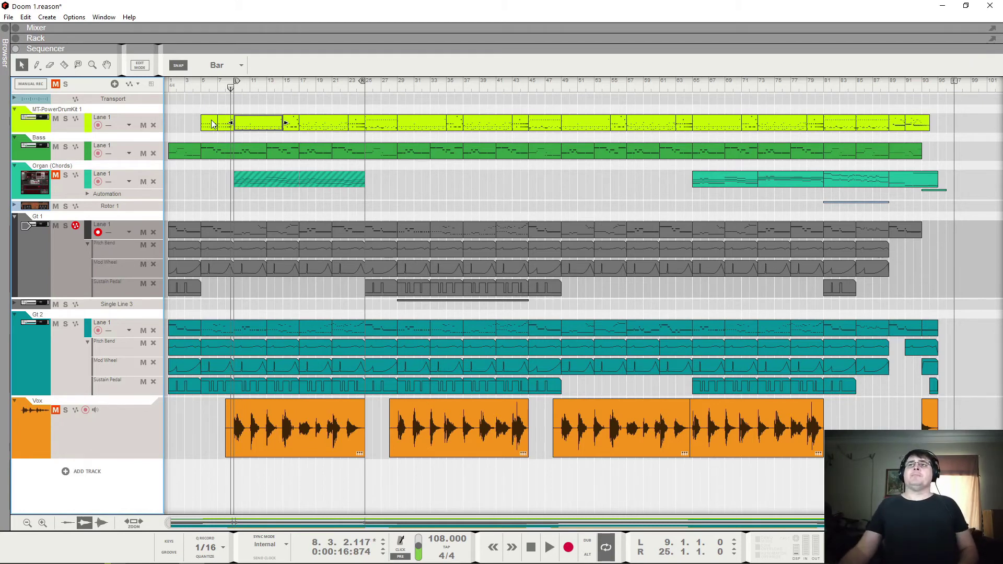
Step: Play the arrangement from about bar 4 through bar 7
left_click(194, 97)
key("space")
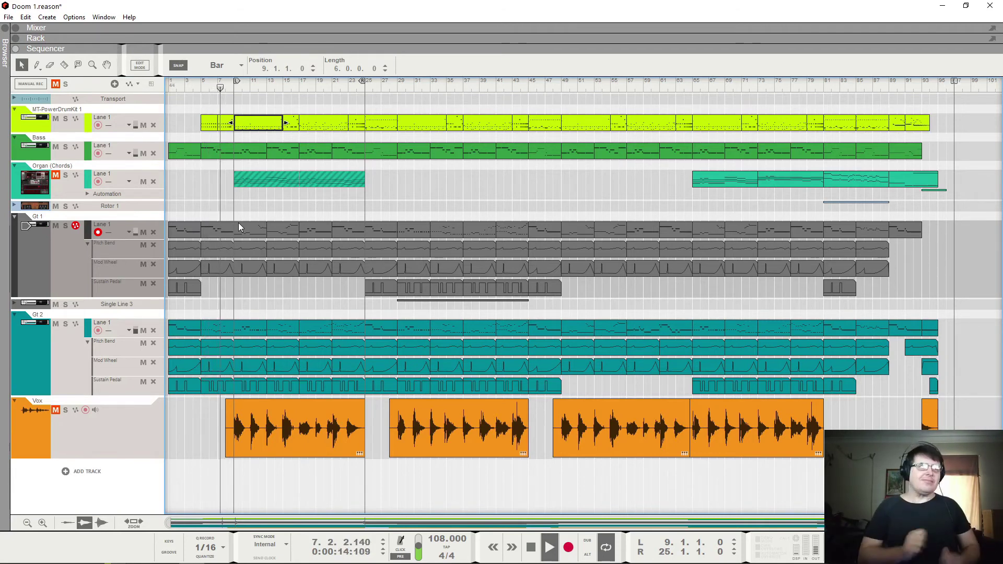
key("space")
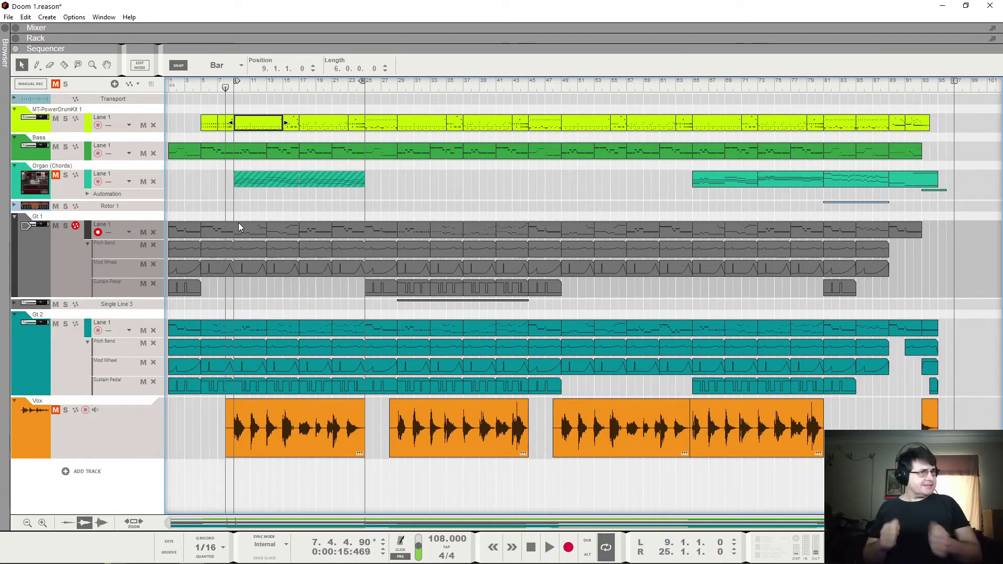
Step: Solo the Bass and Gt 1 tracks together and play them from bar 1
left_click(172, 89)
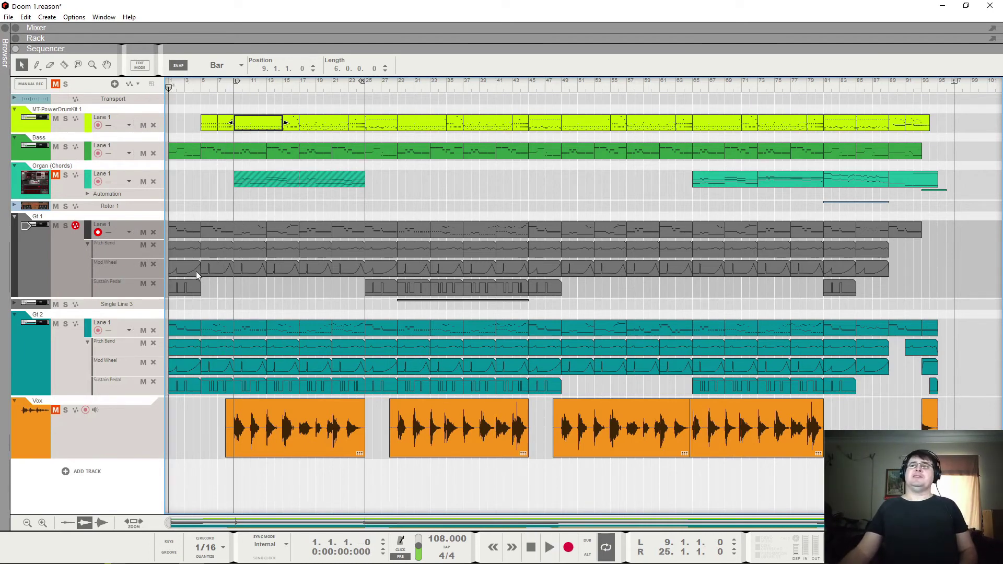
left_click(55, 225)
left_click(55, 226)
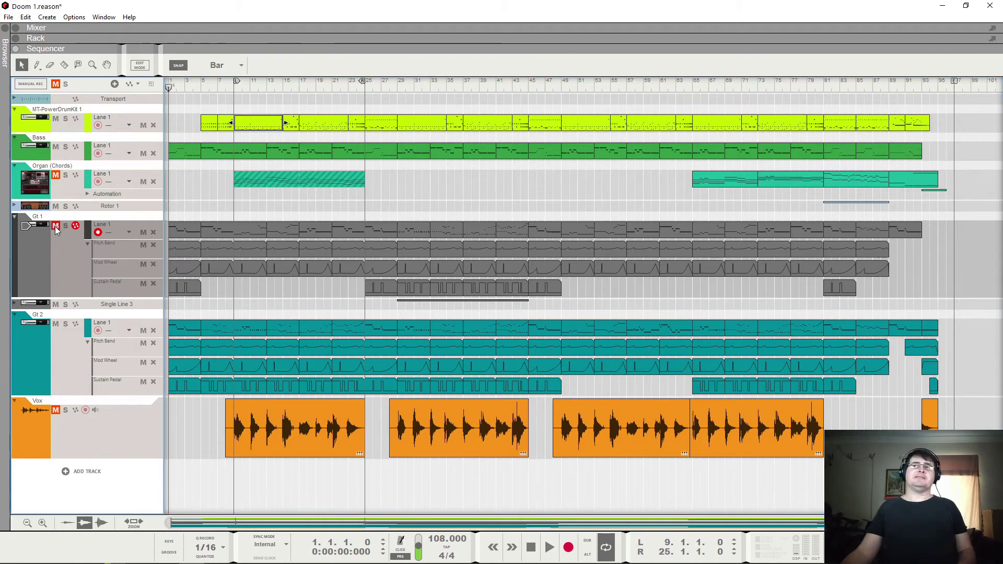
left_click(65, 147)
left_click(66, 225)
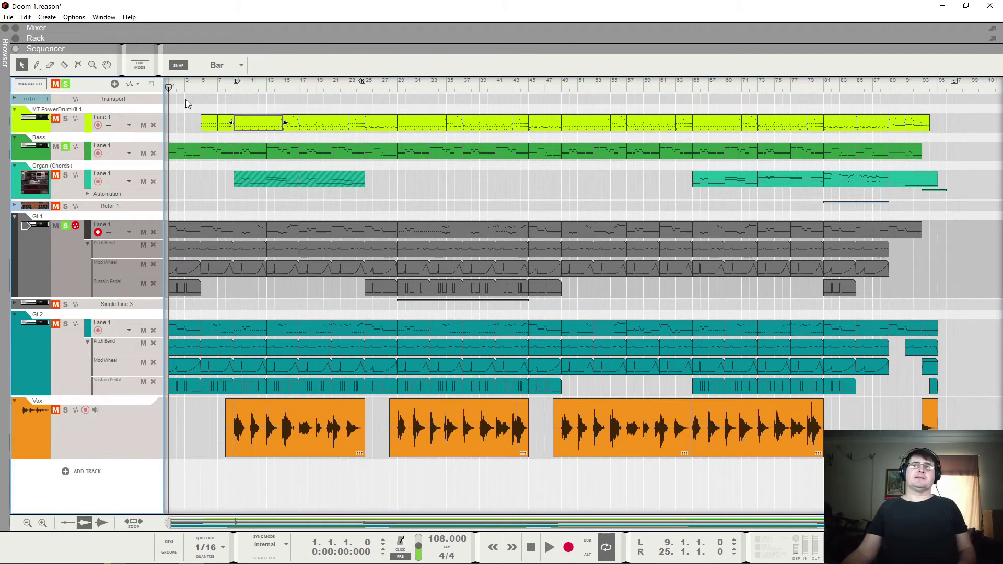
key("space")
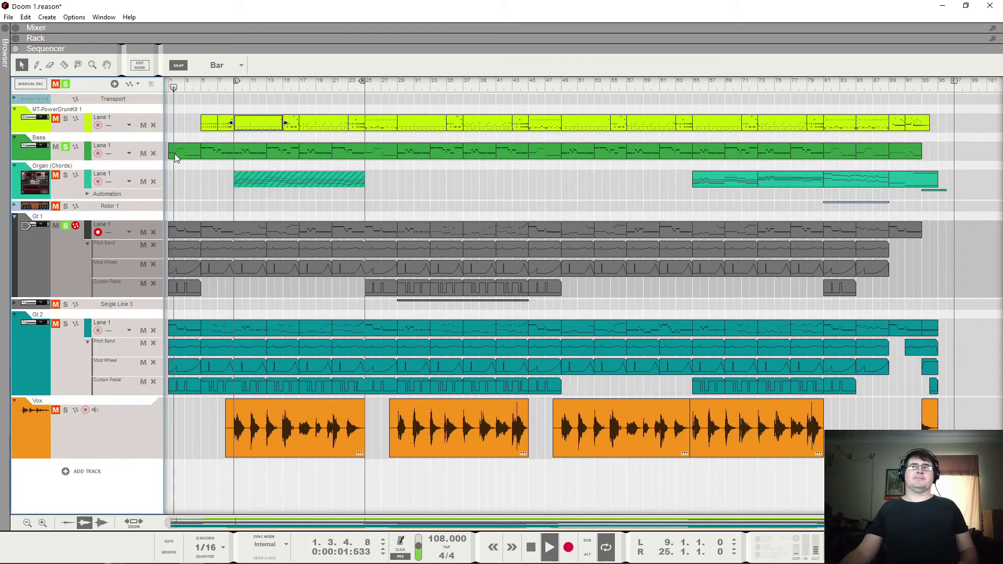
key("space")
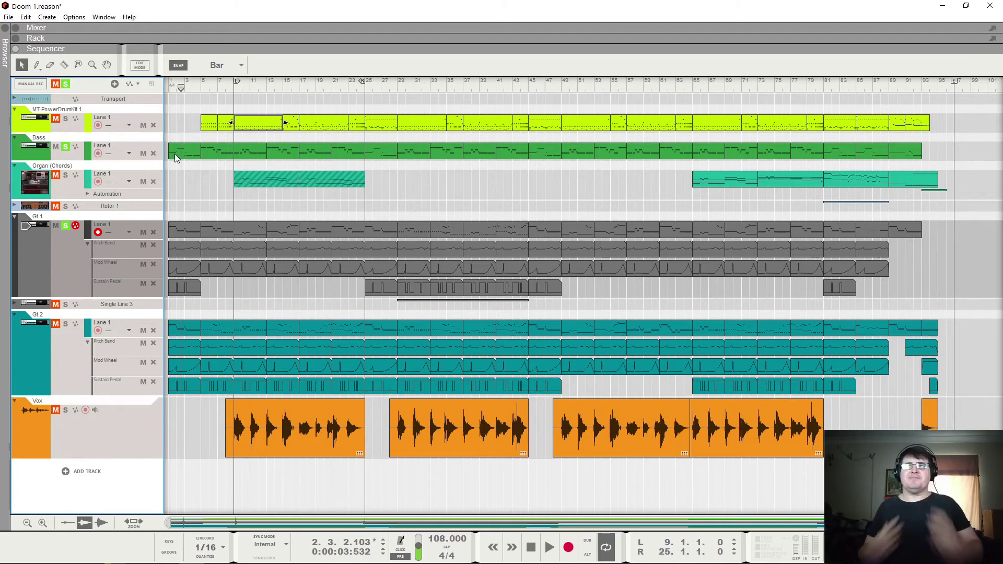
Step: Resume playback from bar 2, removing the solo from Gt 1 and from Bass, and stop at bar 8
key("space")
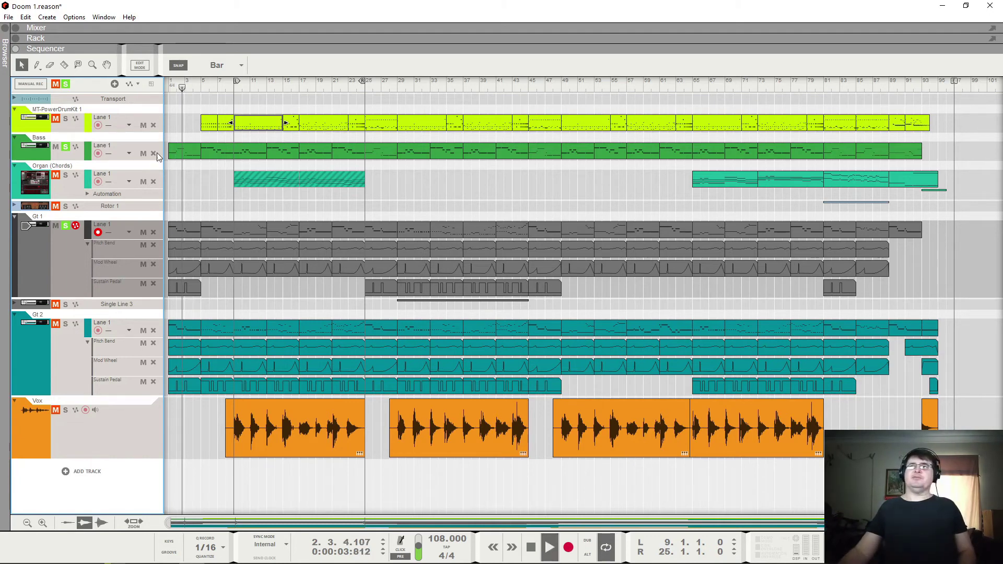
left_click(66, 226)
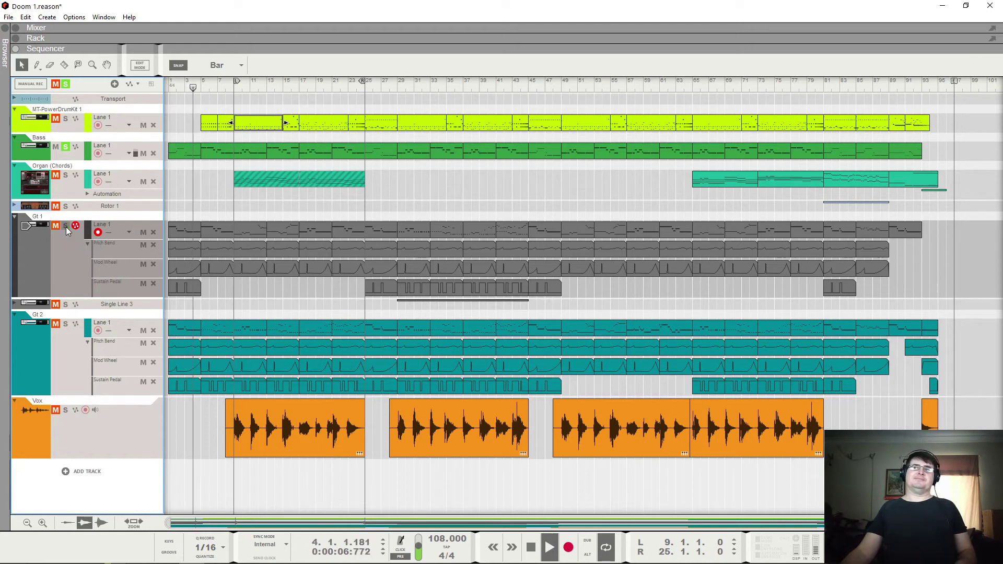
left_click(66, 148)
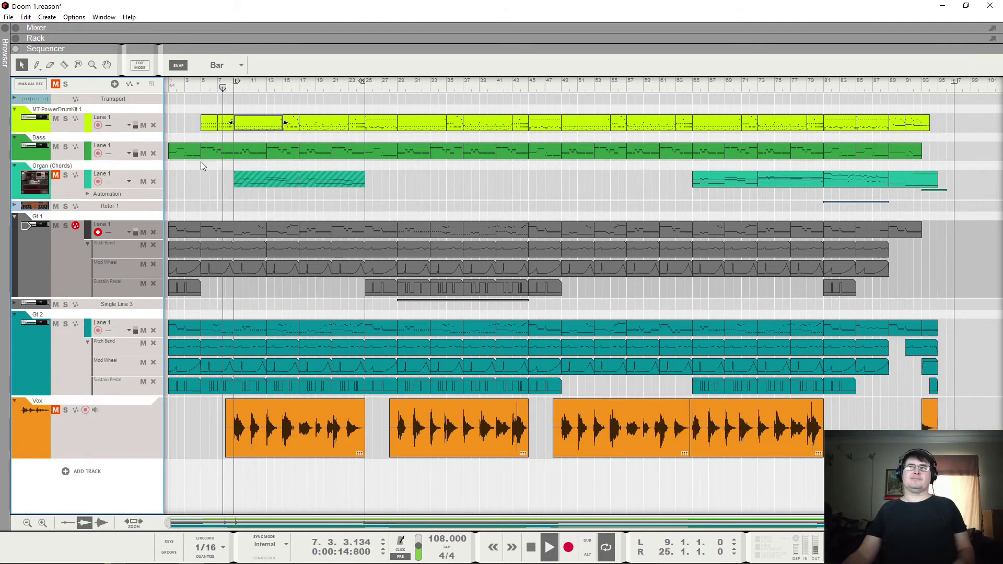
key("space")
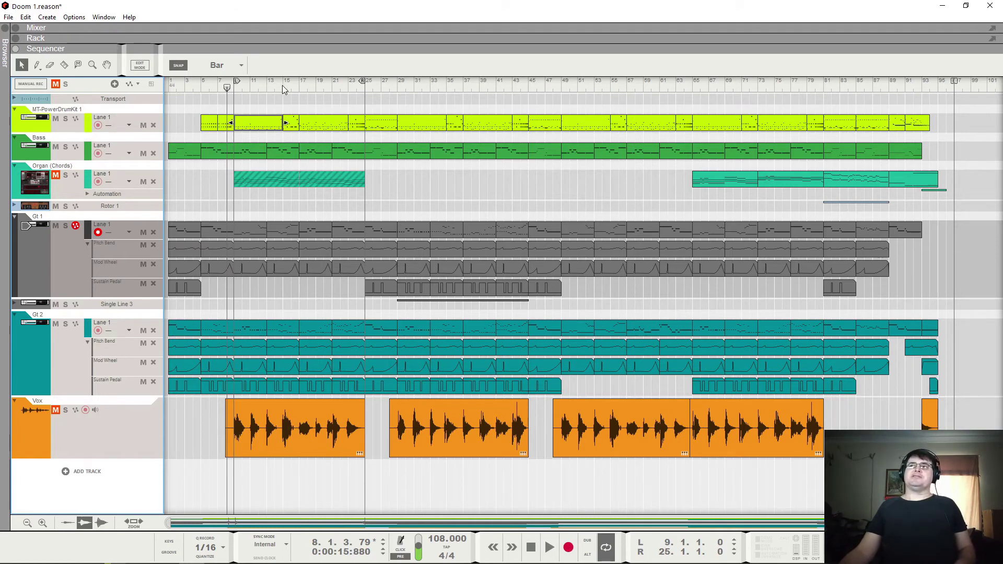
Step: Select the 2-bar drum clip at bar 15 and set the loop range from bar 25 to bar 29
left_click(291, 124)
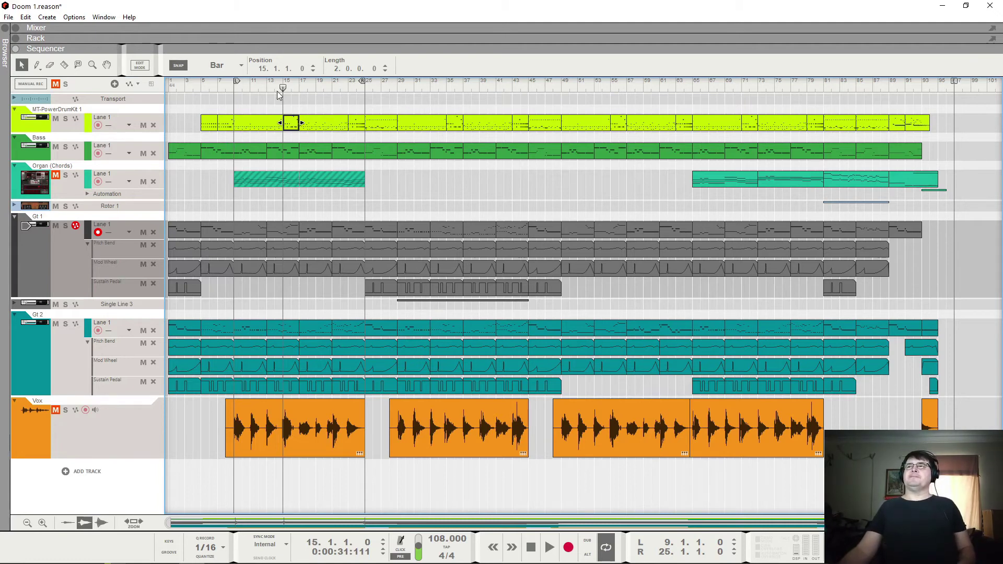
left_click_drag(363, 81, 395, 80)
left_click(366, 86, "ctrl")
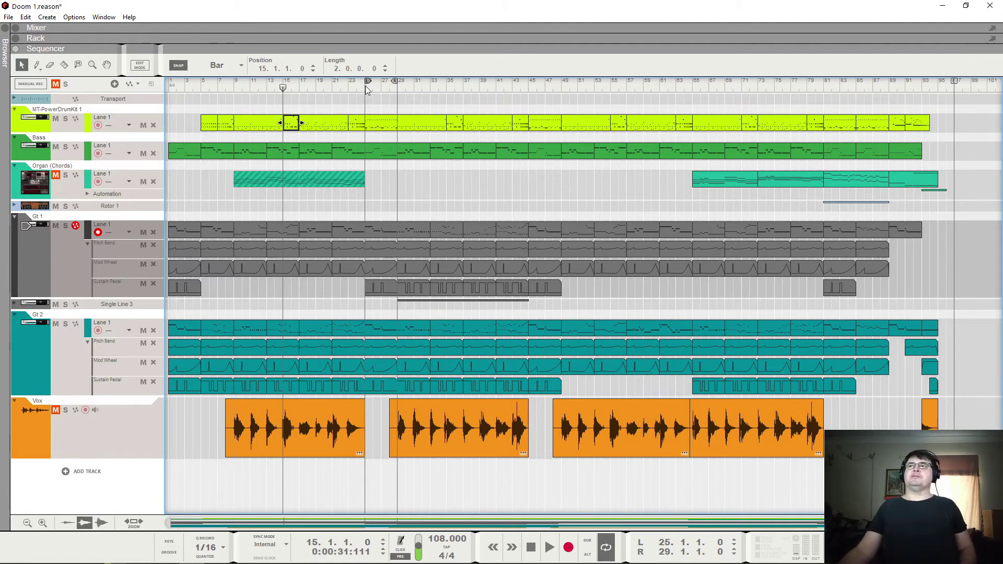
Step: Play the looped section from bar 25 and unmute the Organ (Chords) track
left_click(366, 86)
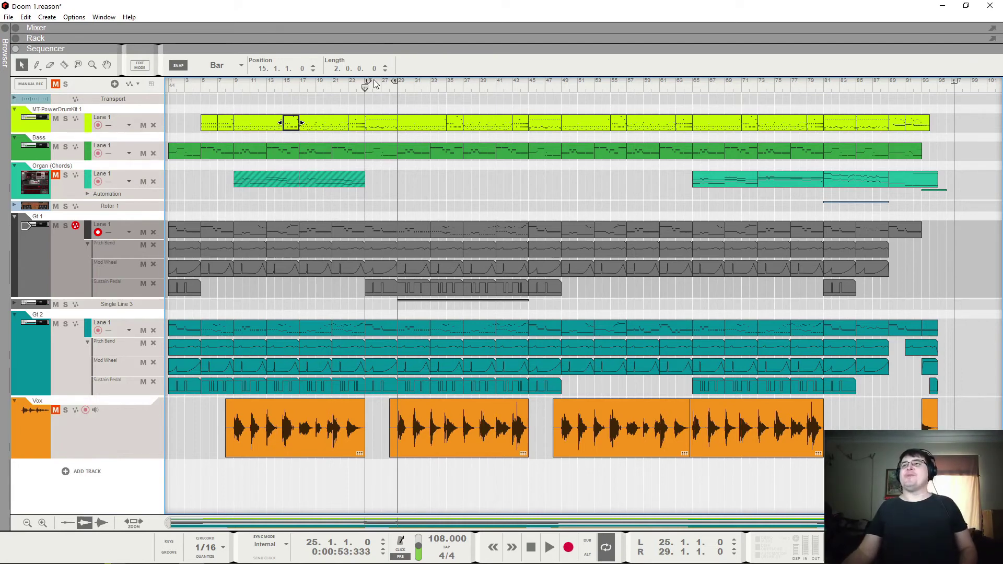
key("space")
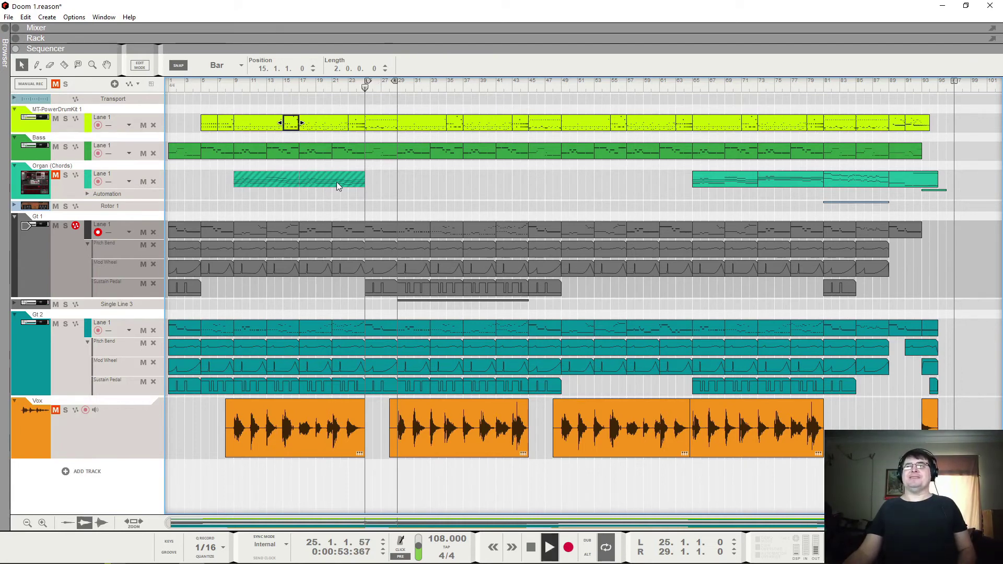
left_click(55, 176)
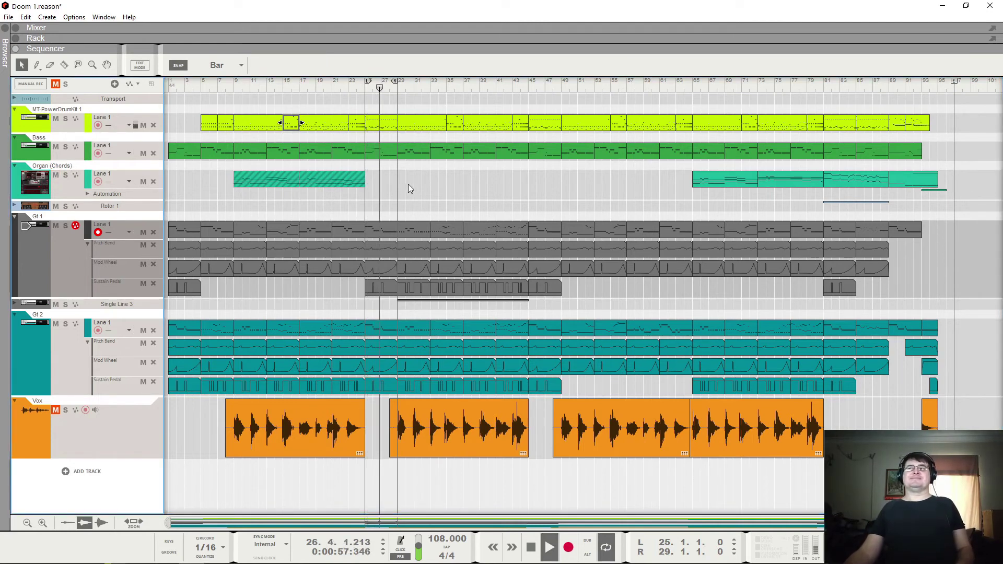
key("space")
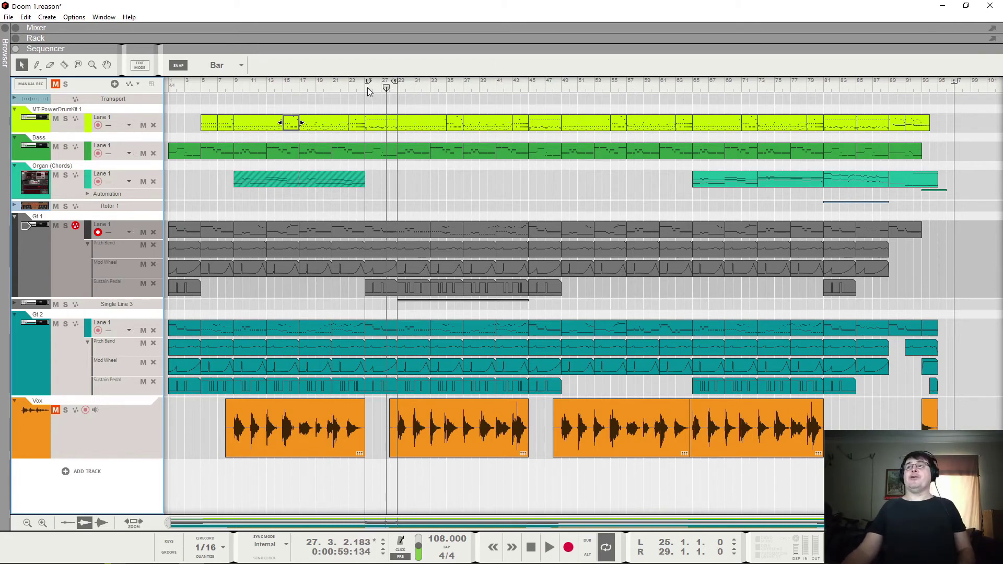
Step: Play the lead-in to the looped section briefly, starting from bar 23
left_click(349, 89)
key("space")
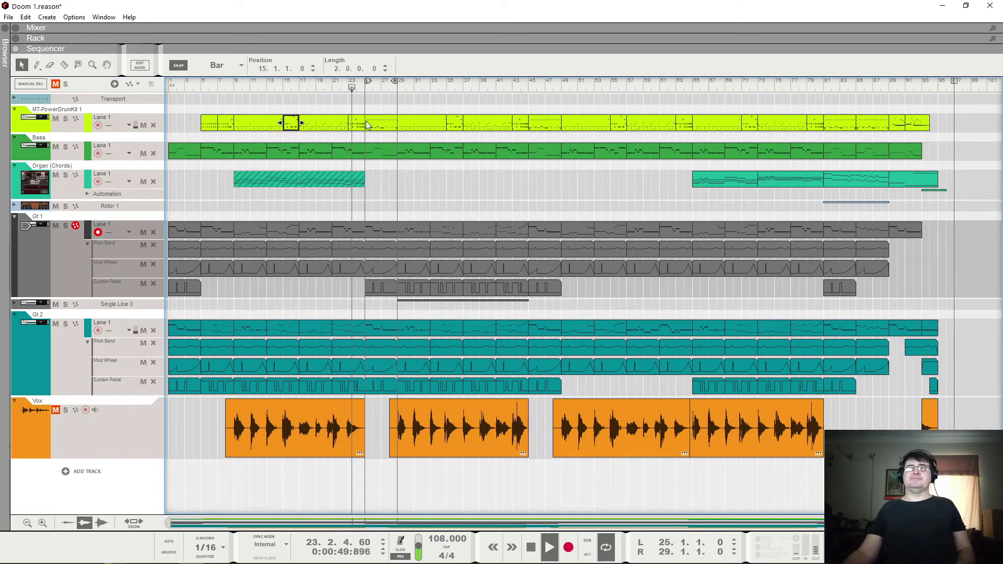
key("space")
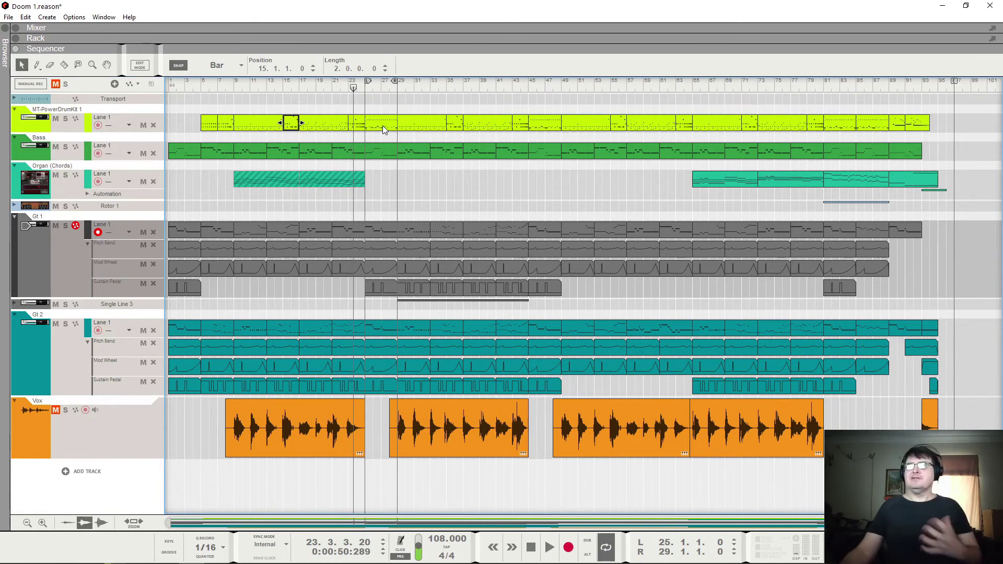
Step: Show the notes of Gt 1's bar 25 clip, and play them with Gt 1 and Gt 2 soloed, clearing both solos at the end
left_click(368, 90)
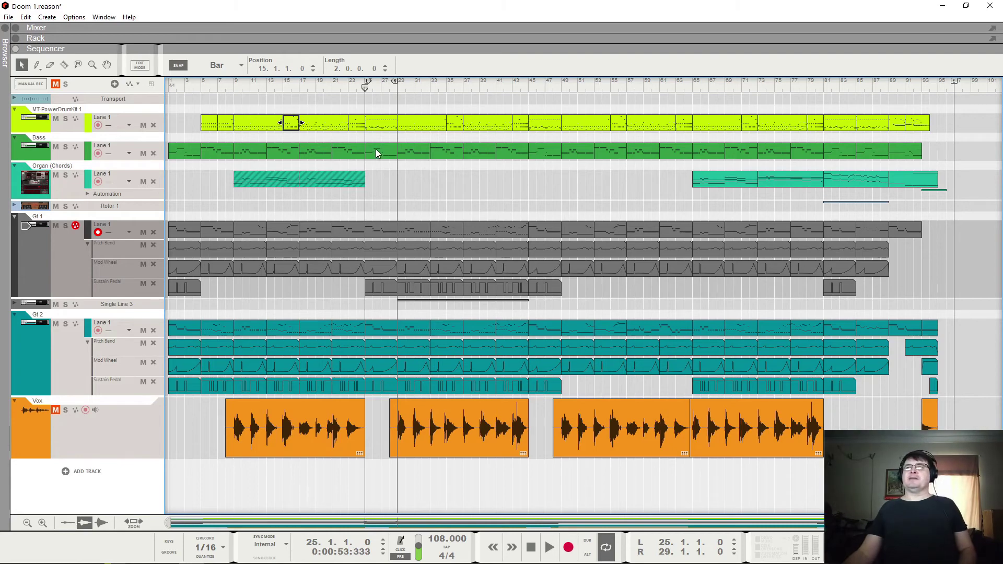
double_click(377, 231)
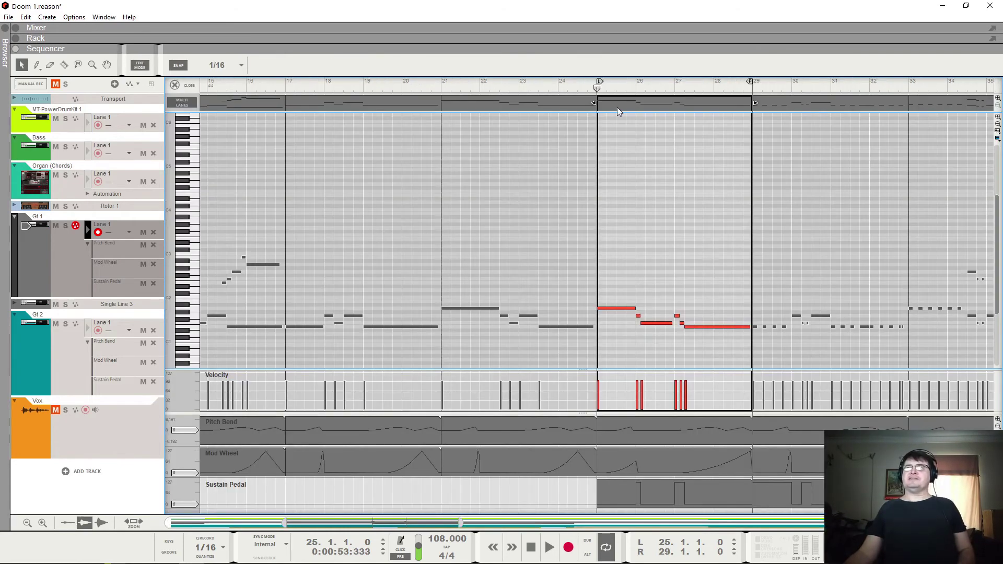
left_click(65, 225)
key("ctrl+1")
key("space")
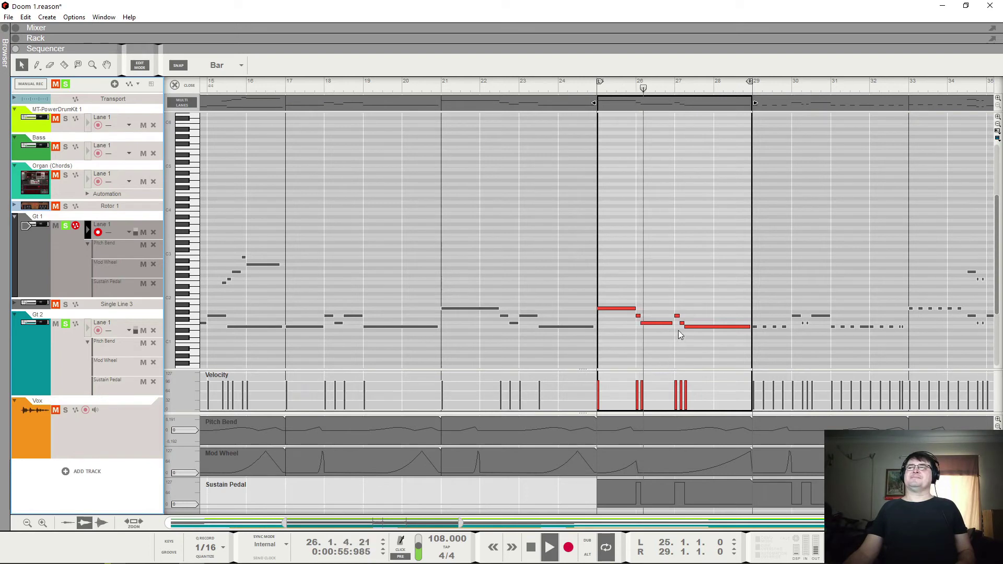
left_click(65, 225)
key("space")
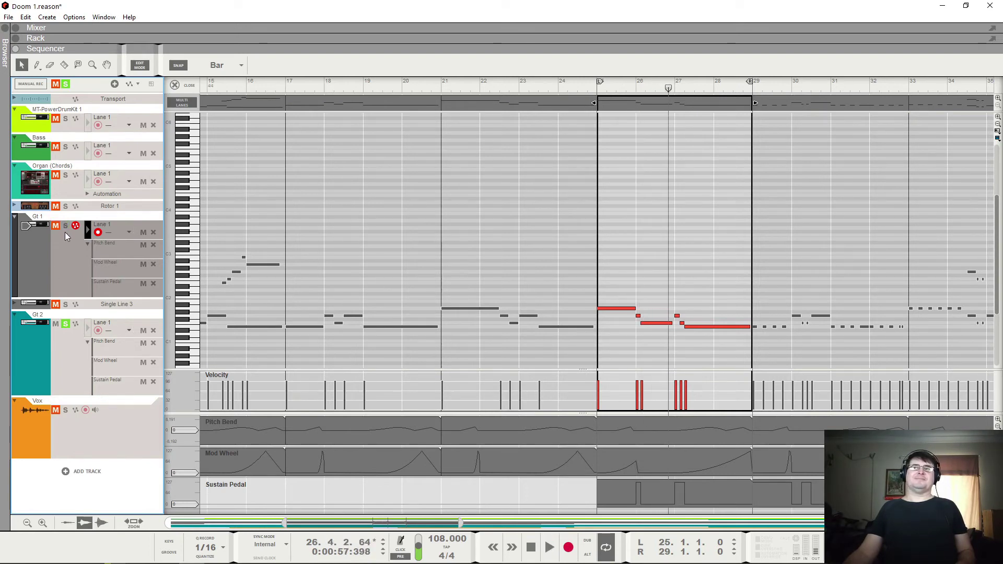
left_click(65, 323)
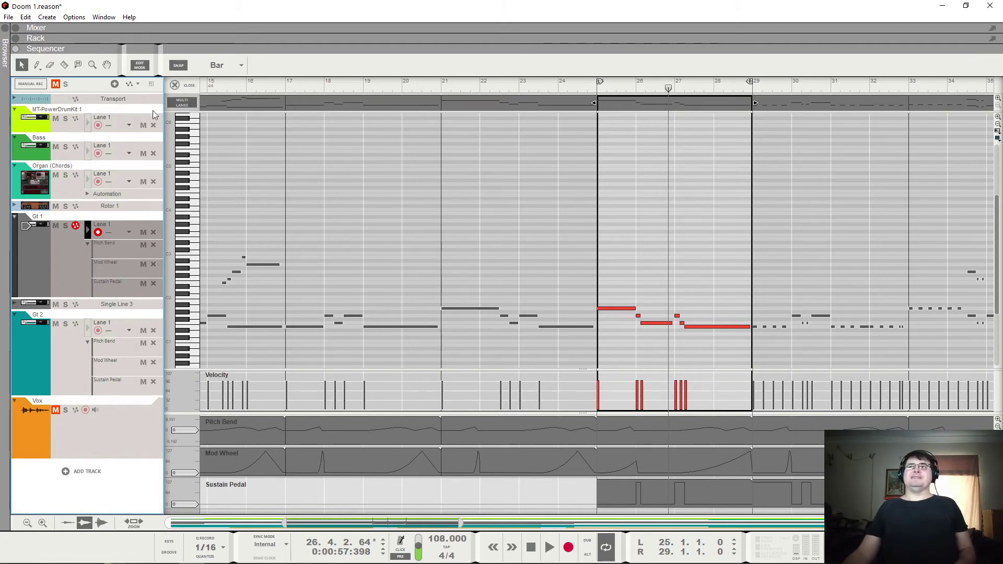
Step: Show the Bass notes, and view the drum track's 4-bar clip at bar 25 close up in the note editor
left_click(32, 146)
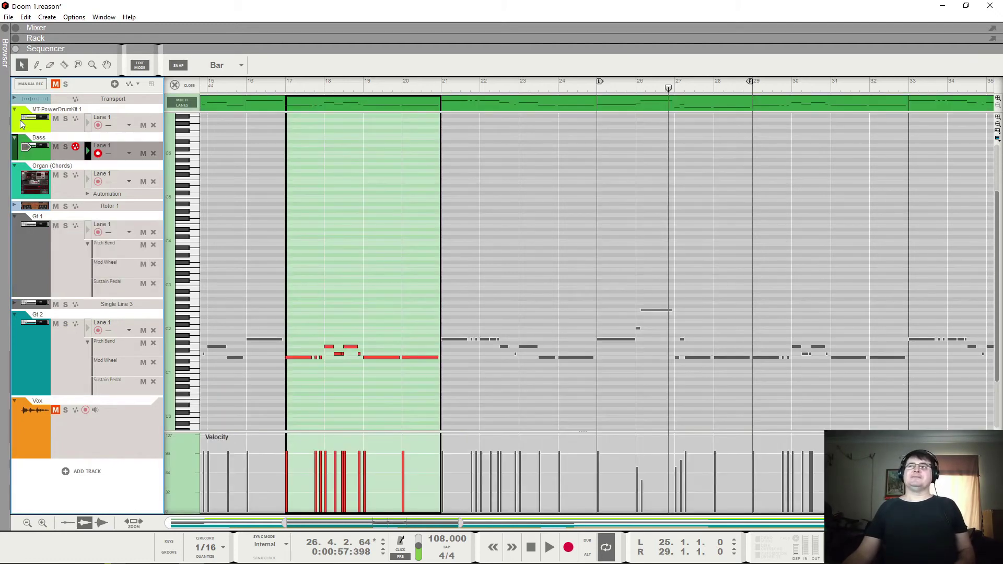
left_click(21, 123)
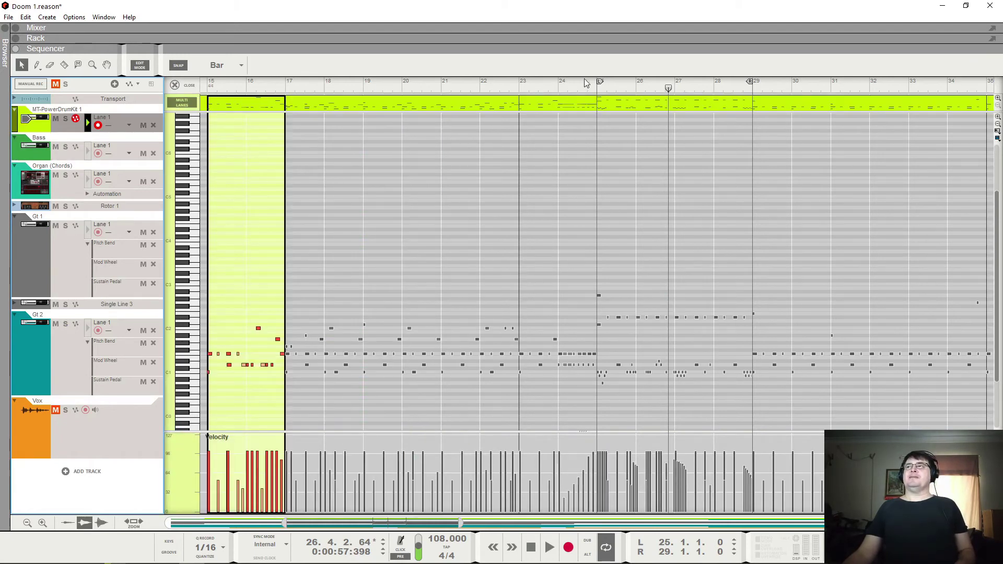
left_click(597, 90)
left_click(610, 101)
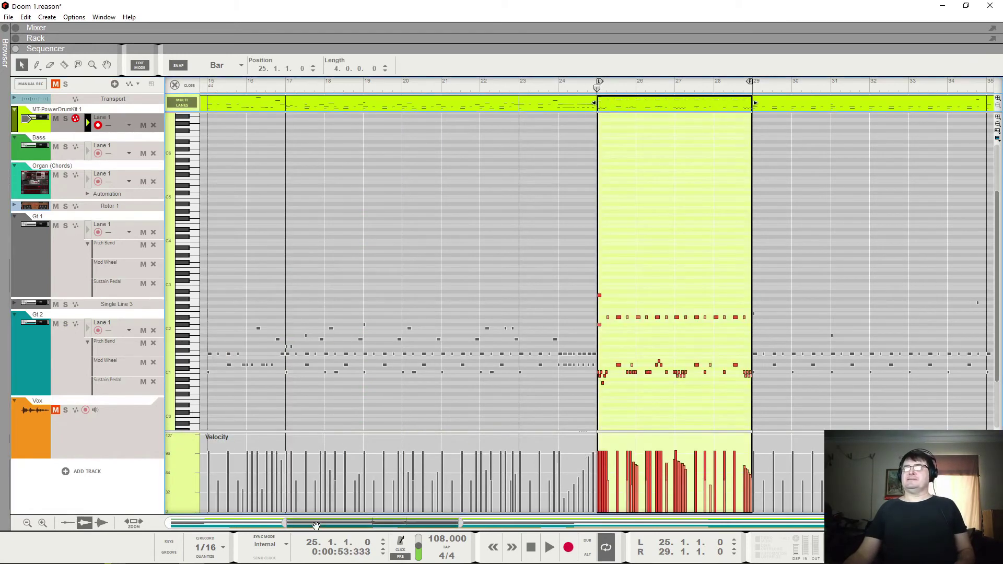
left_click_drag(296, 523, 372, 536)
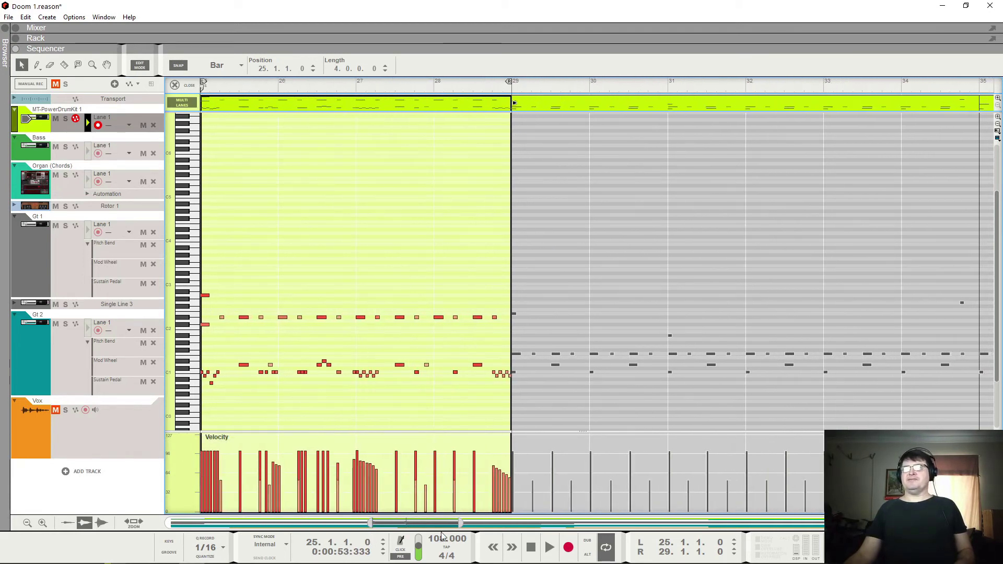
left_click_drag(460, 524, 411, 525)
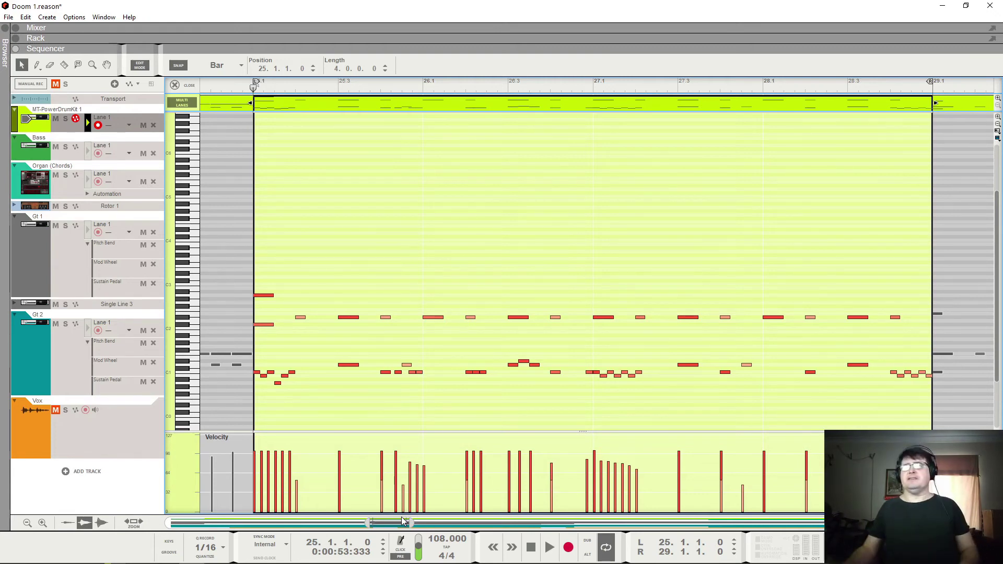
Step: Inspect the opening C1, B0 and A0 drum notes of the bar 25 clip, and place the playhead at 24.4.4
left_click(263, 376)
left_click(271, 371)
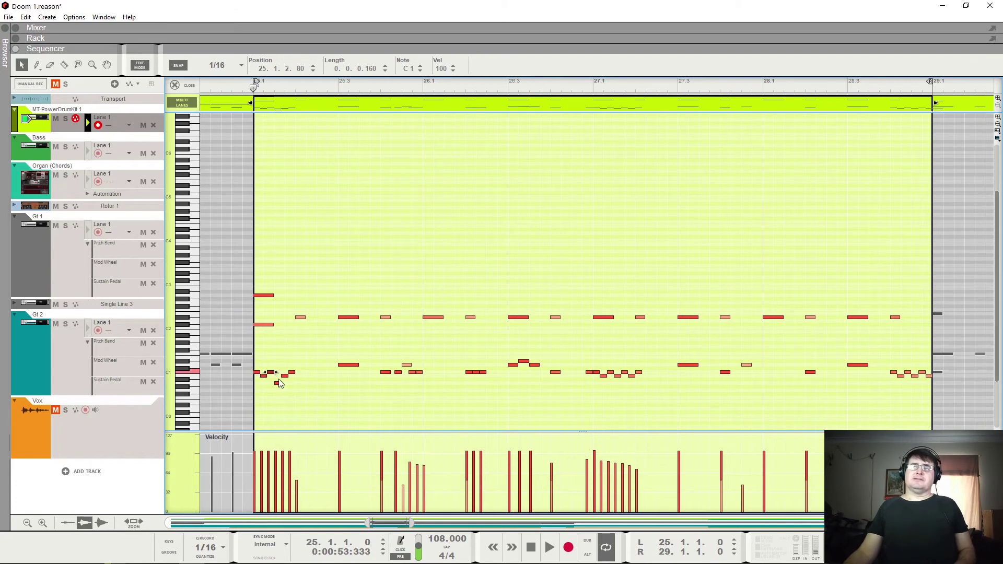
key("Right")
key("Right")
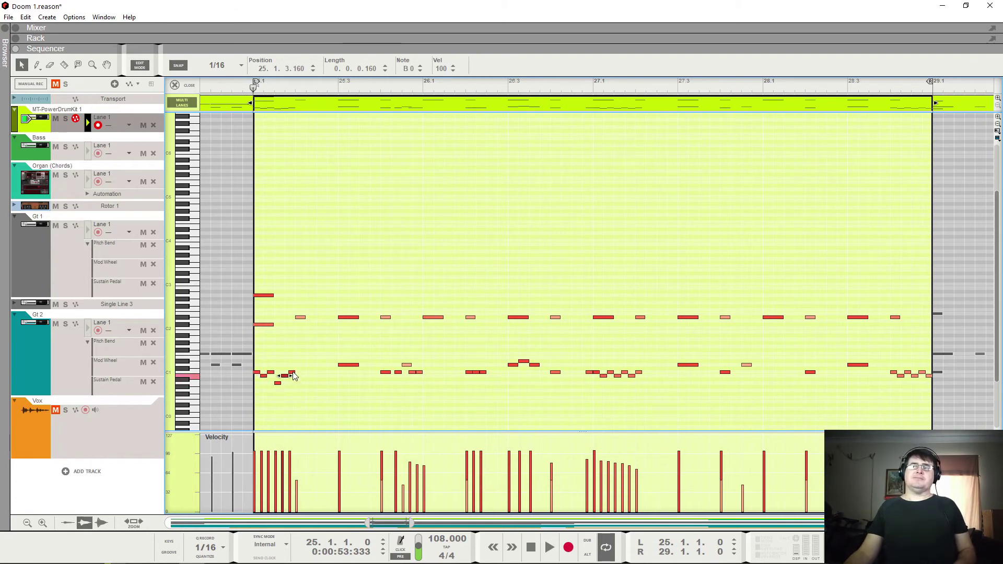
key("Right")
key("Left")
left_click(279, 383)
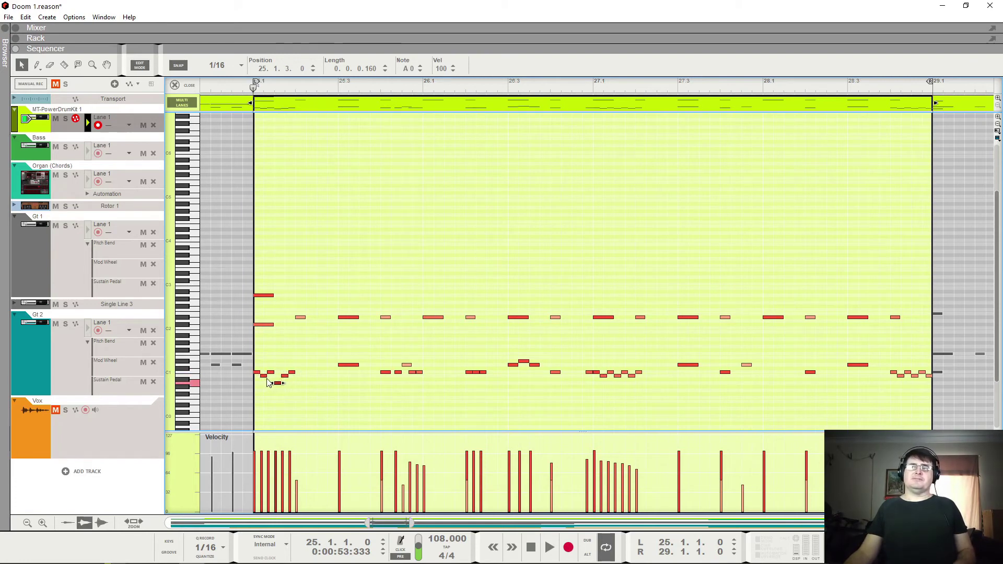
left_click(265, 381)
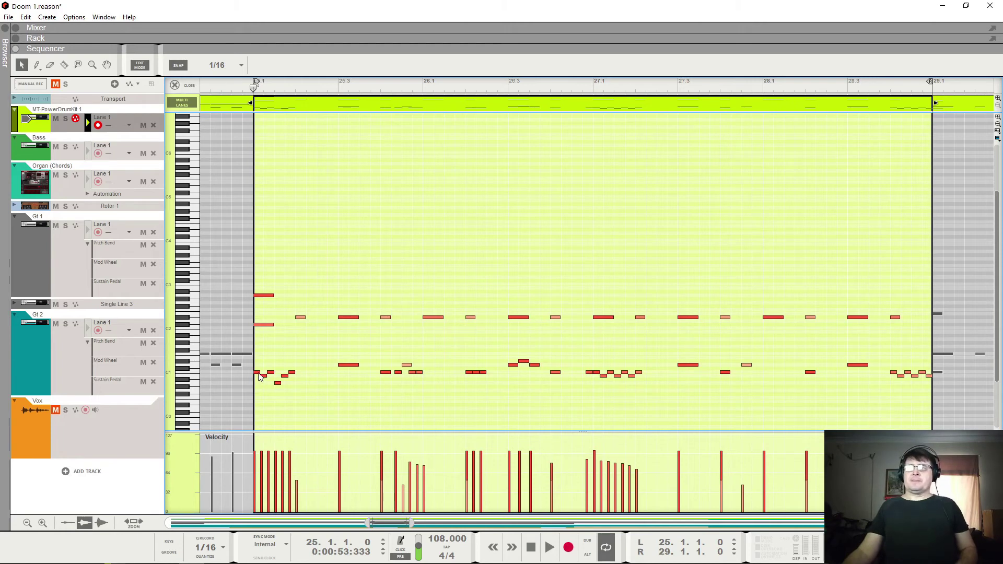
left_click(260, 375)
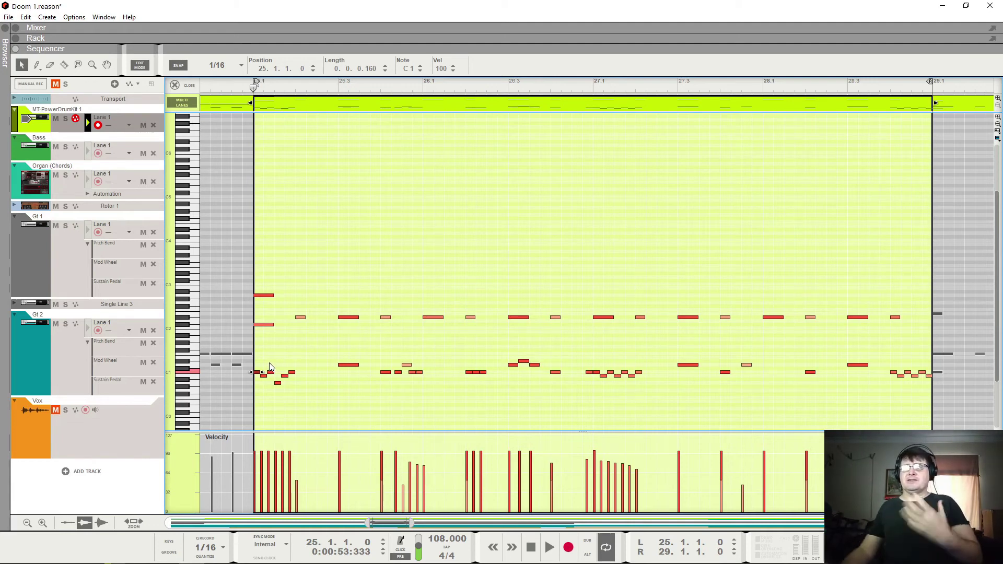
left_click(245, 89)
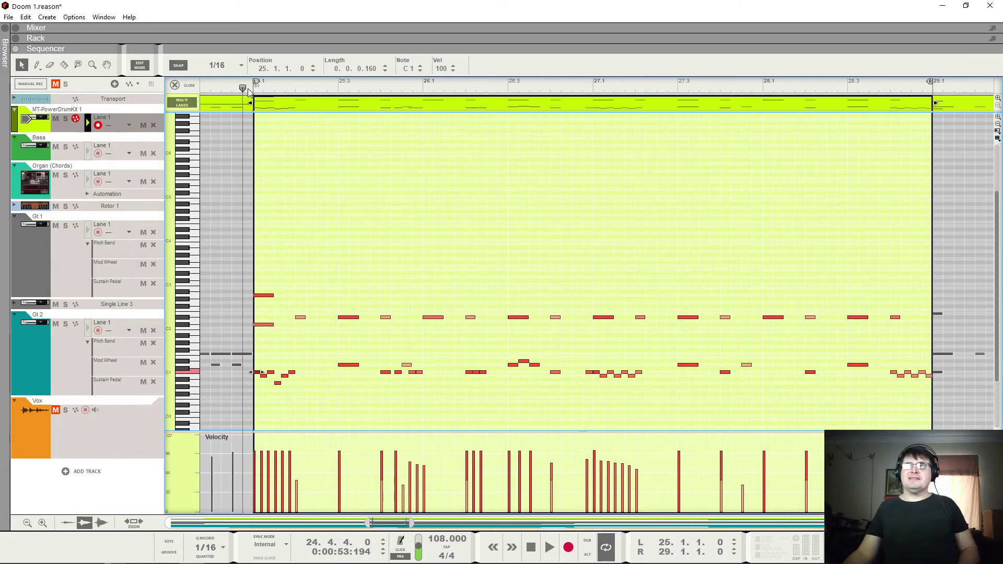
Step: Play the section from bar 25 with all tracks, and play it again from bar 25 with the drum track soloed
left_click(250, 90)
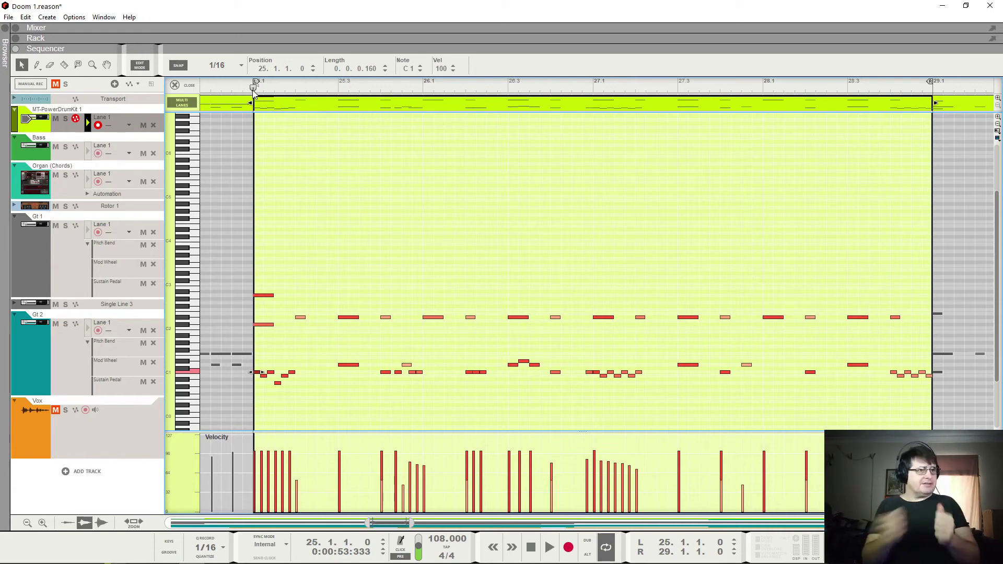
key("space")
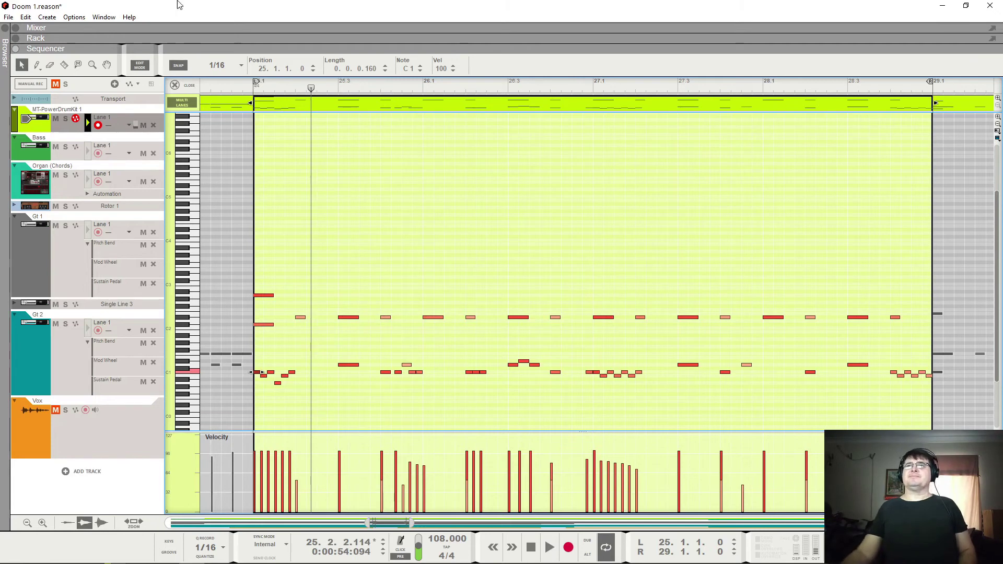
left_click(66, 118)
key("ctrl+1")
left_click(255, 88)
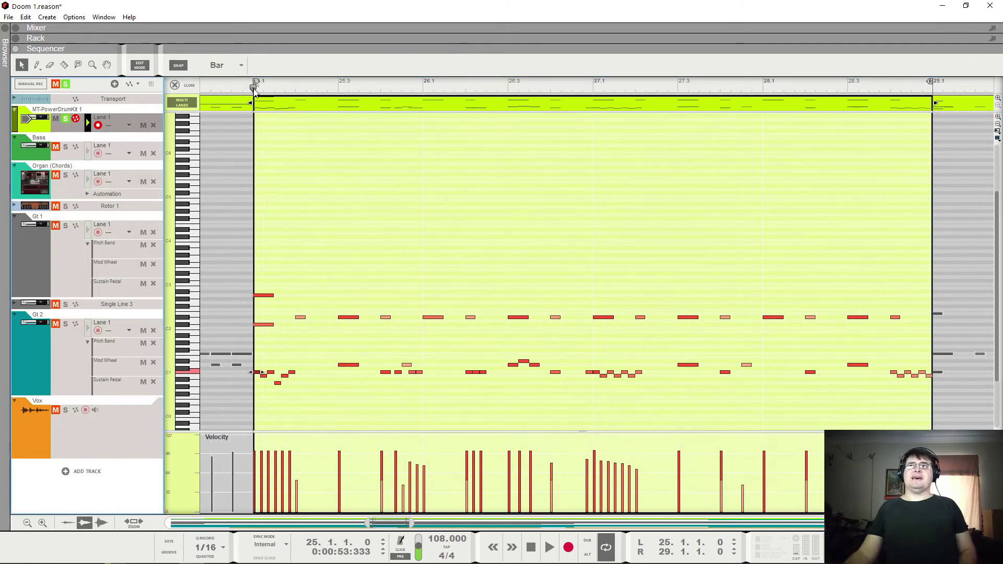
key("space")
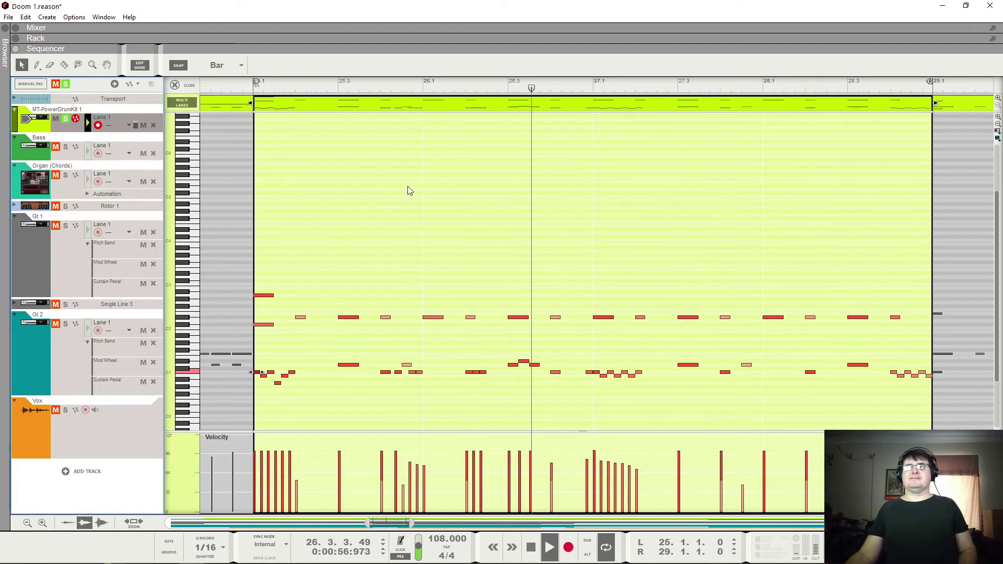
key("space")
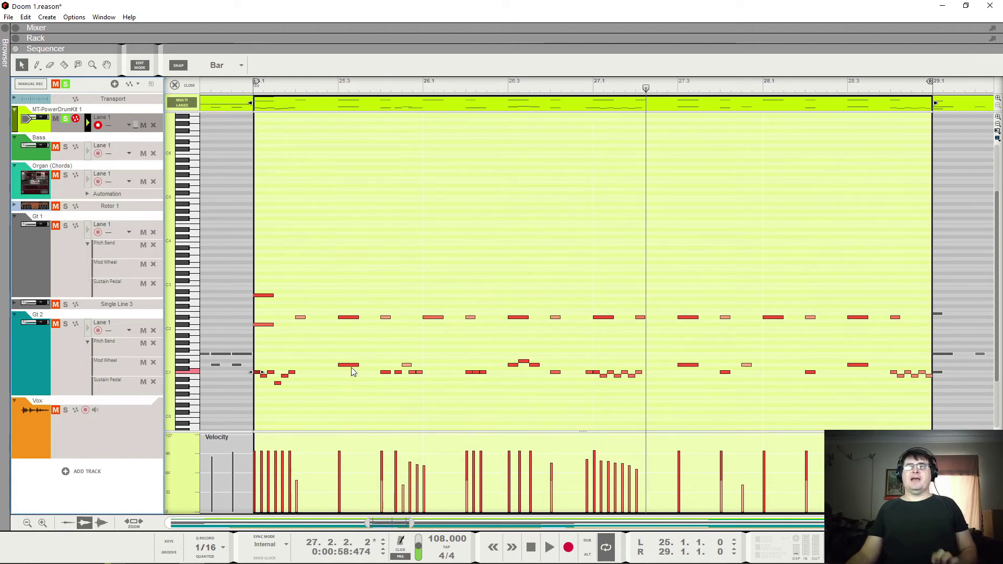
Step: Draw two consecutive sixteenth notes on C6 at 25.1.1 and 25.1.2 in the drum clip, using a 1/16 snap
left_click(313, 207)
key("ctrl+5")
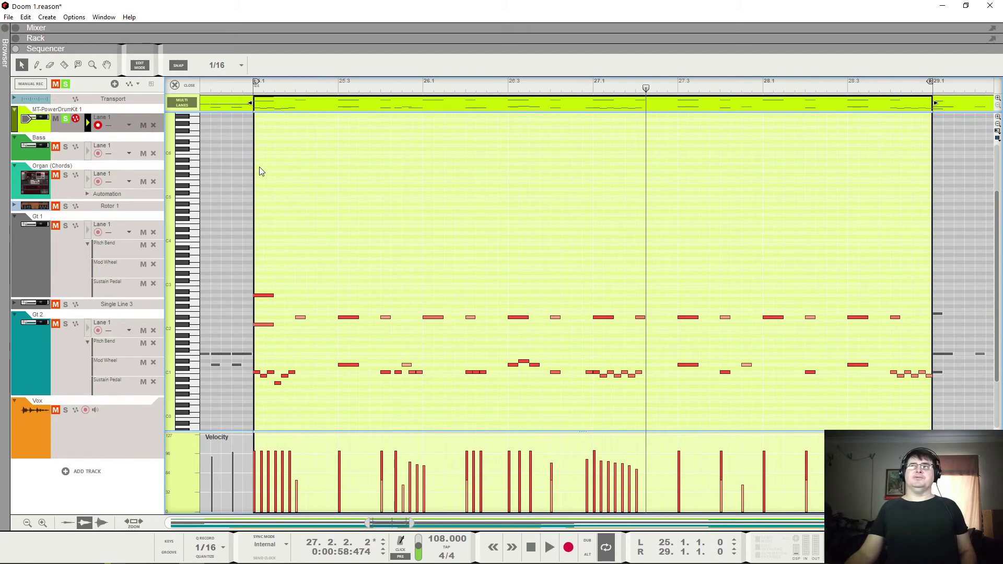
left_click(258, 151, "alt")
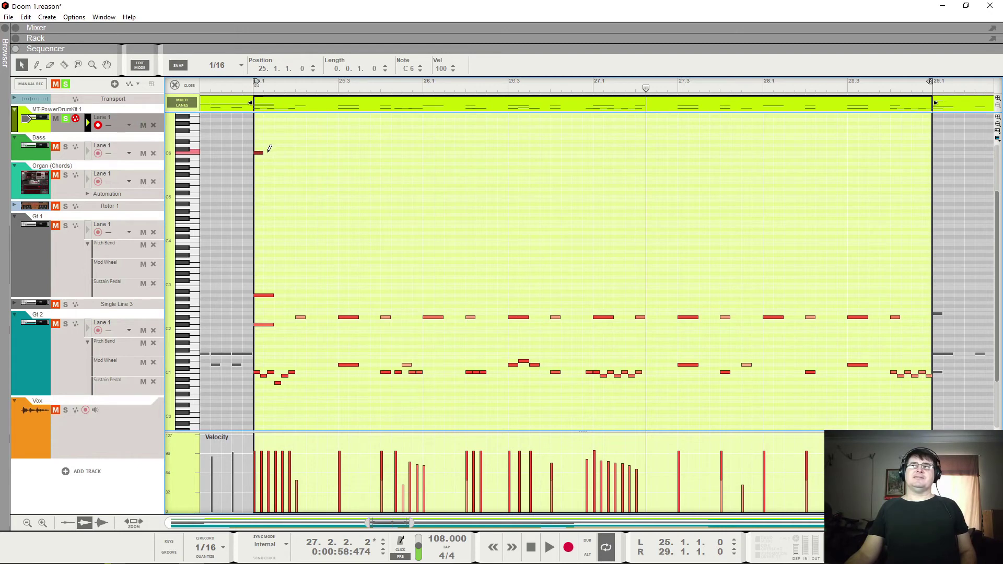
left_click(268, 152, "alt")
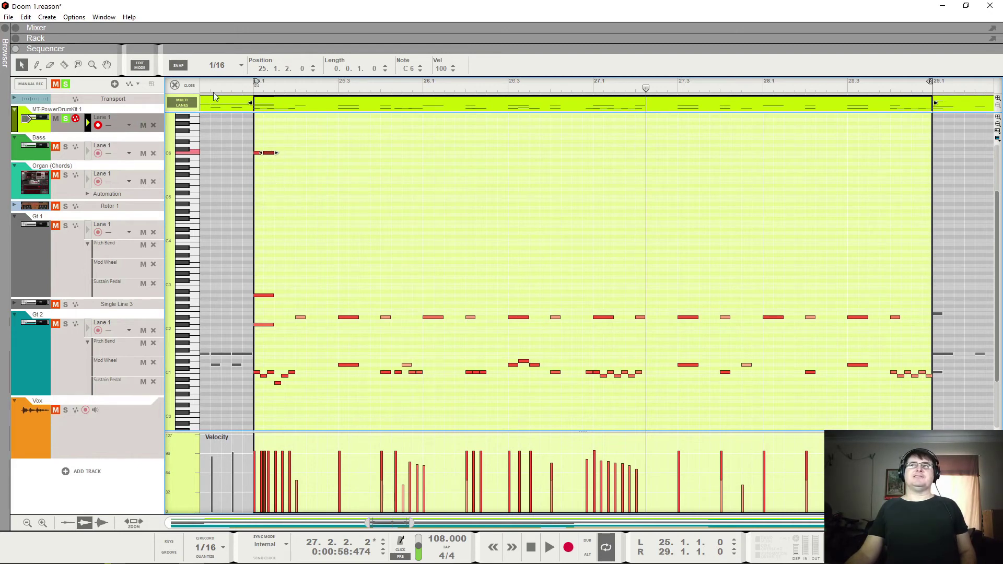
Step: Switch the snap value to 1/16T and draw three triplet notes on D6 above the two C6 notes
left_click(215, 66)
left_click(215, 157)
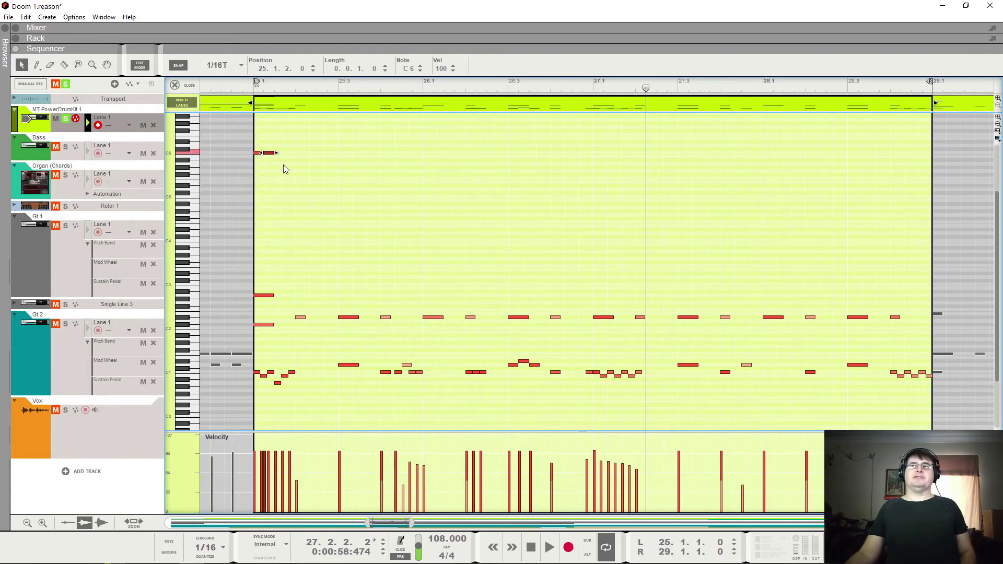
left_click(257, 145, "alt")
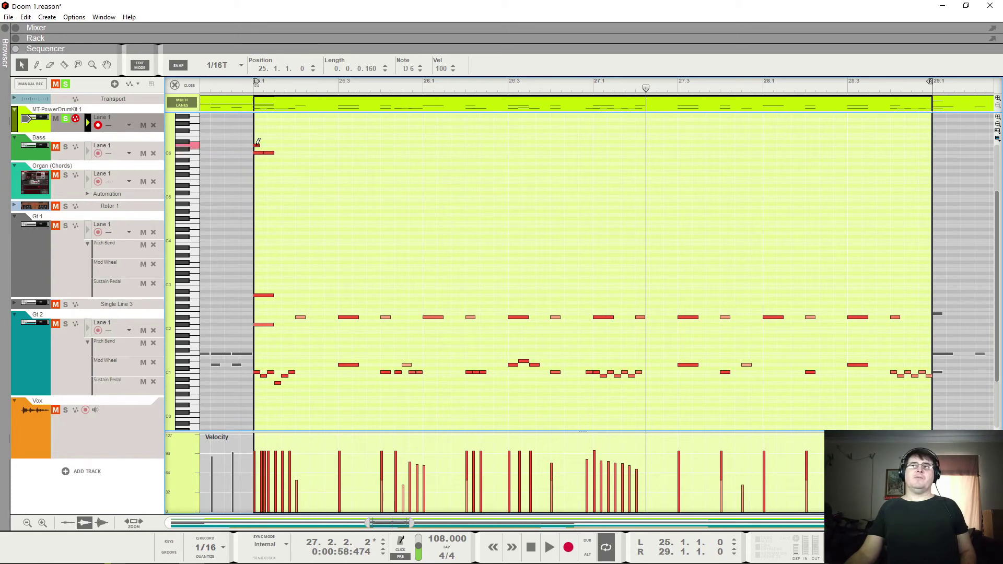
left_click_drag(259, 146, 274, 148)
Step: Move the playhead back to bar 25, delete the example C6 and D6 notes, and return the snap value to 1/16
left_click(276, 91)
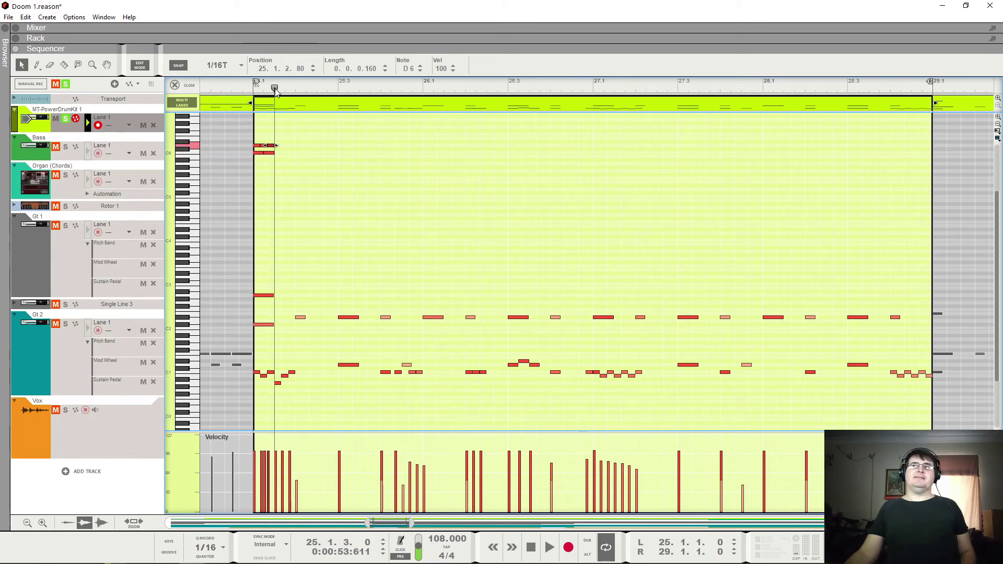
left_click_drag(275, 90, 254, 91)
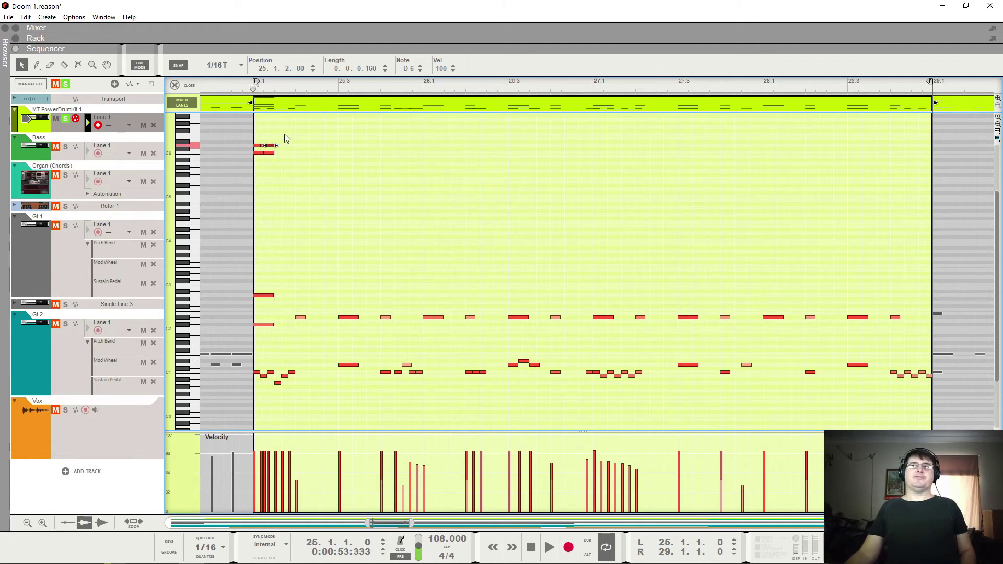
left_click_drag(287, 139, 257, 158)
key("Delete")
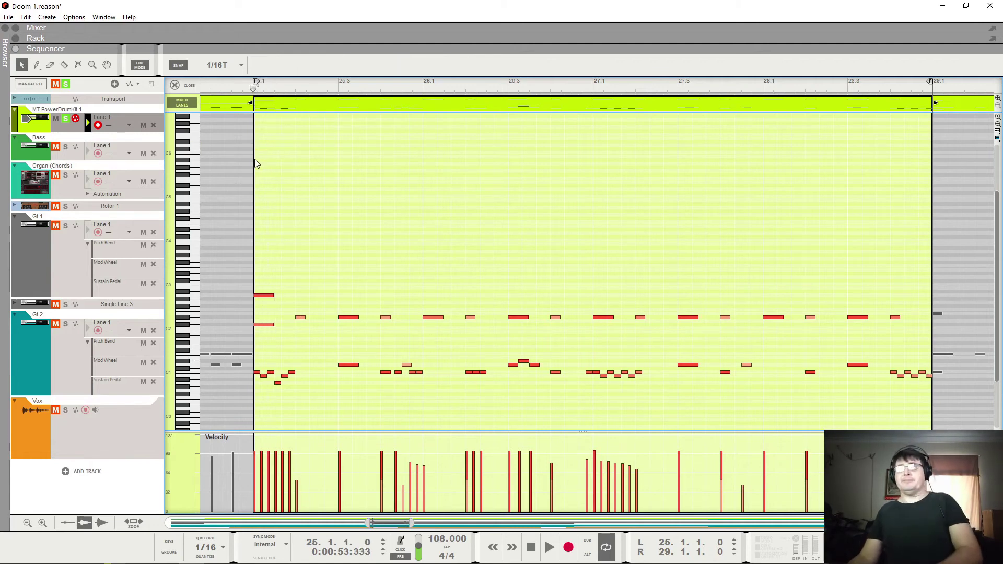
left_click(219, 66)
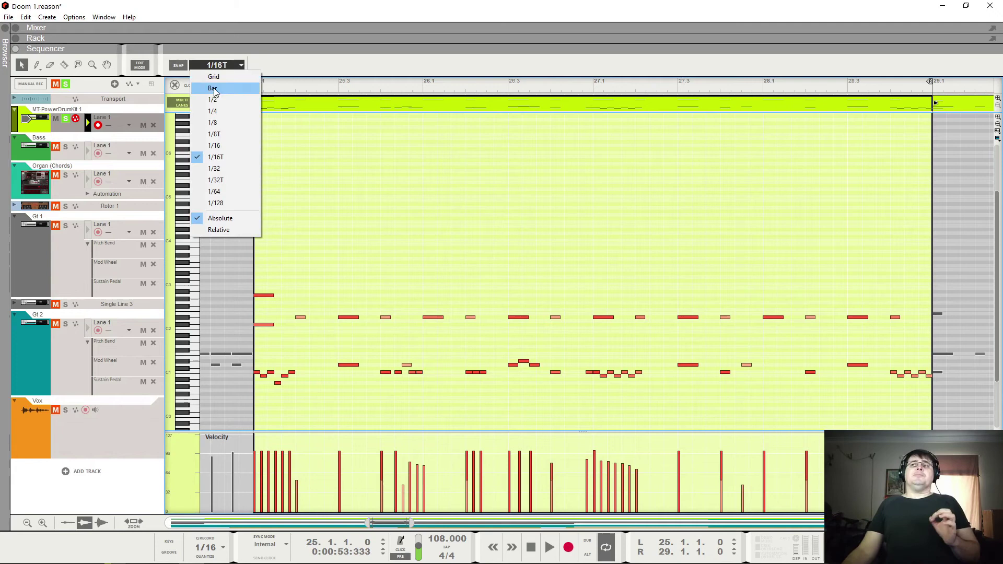
left_click(213, 134)
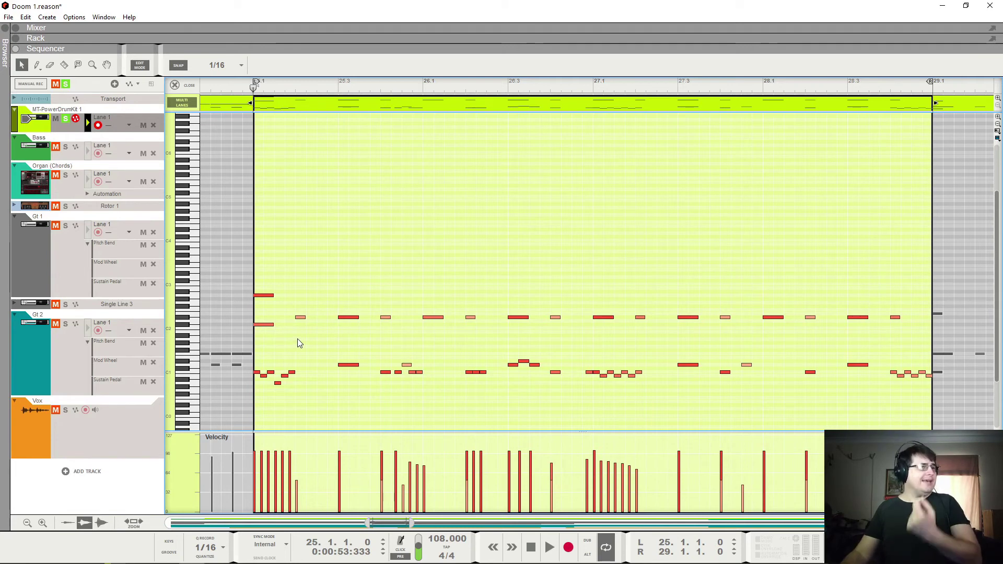
Step: Play the soloed drums from bar 25, and inspect individual kick and snare notes on C1 and D1 across bars 25 and 26
key("space")
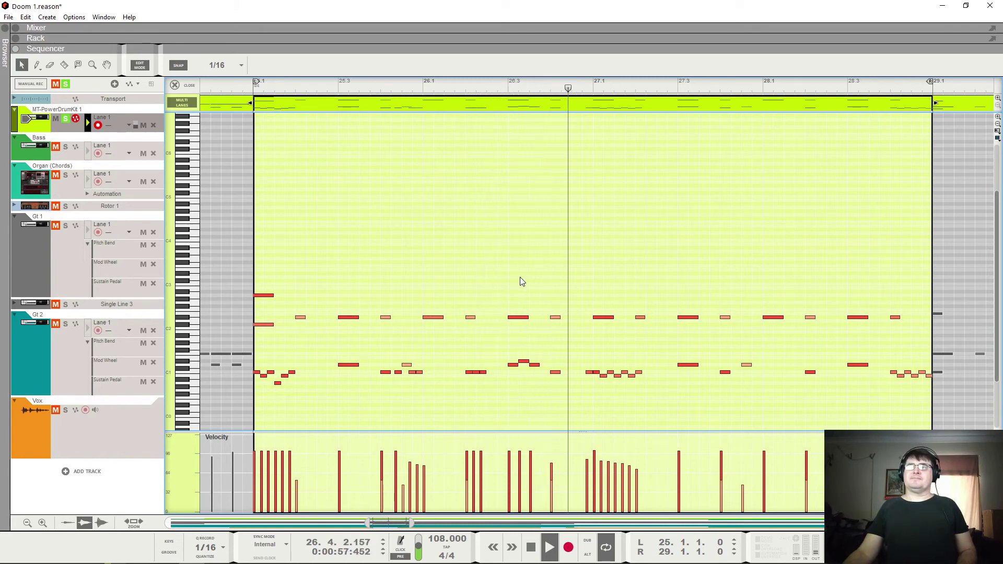
key("space")
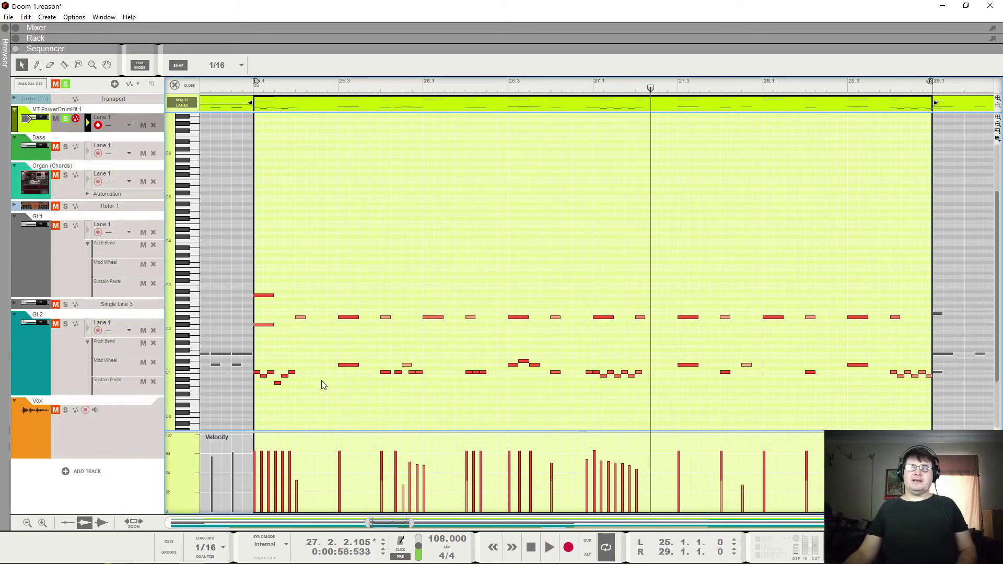
left_click(386, 373)
left_click(386, 373)
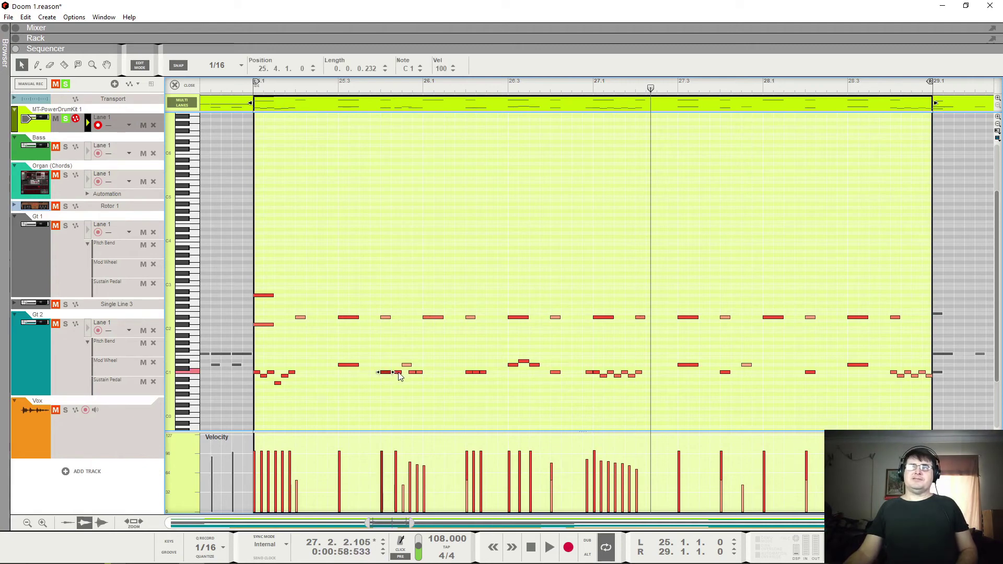
left_click(398, 373)
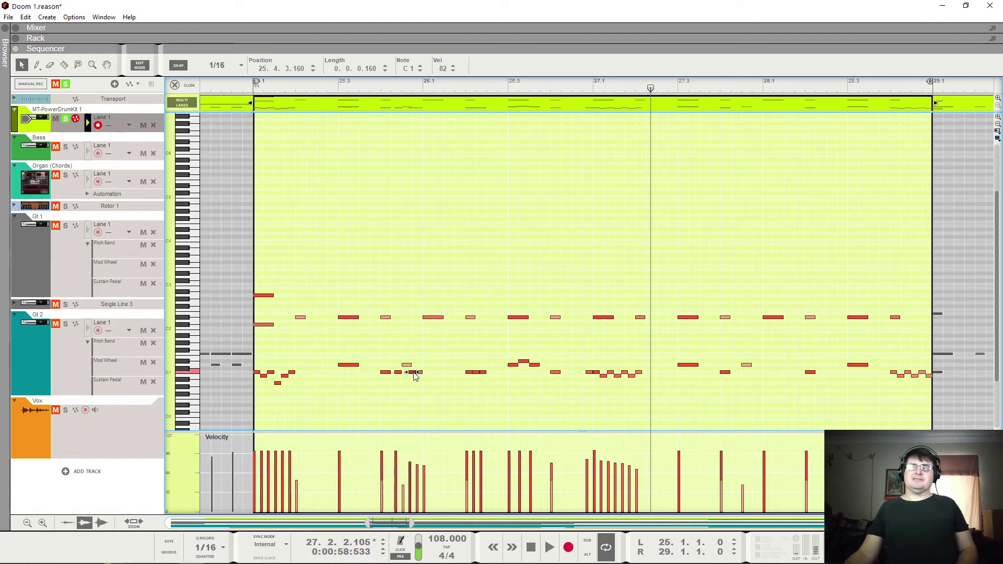
left_click(420, 373)
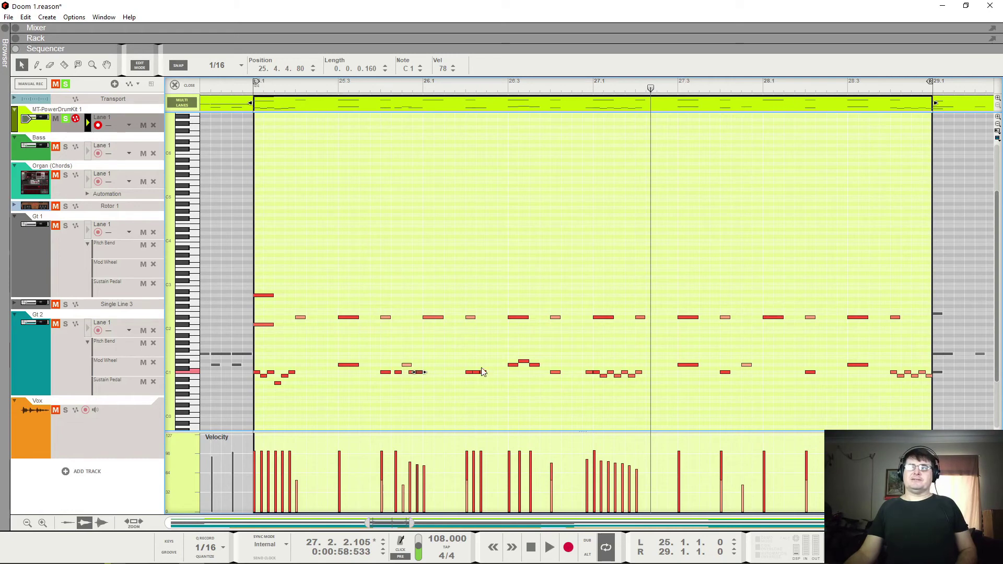
left_click(522, 362)
left_click(532, 365)
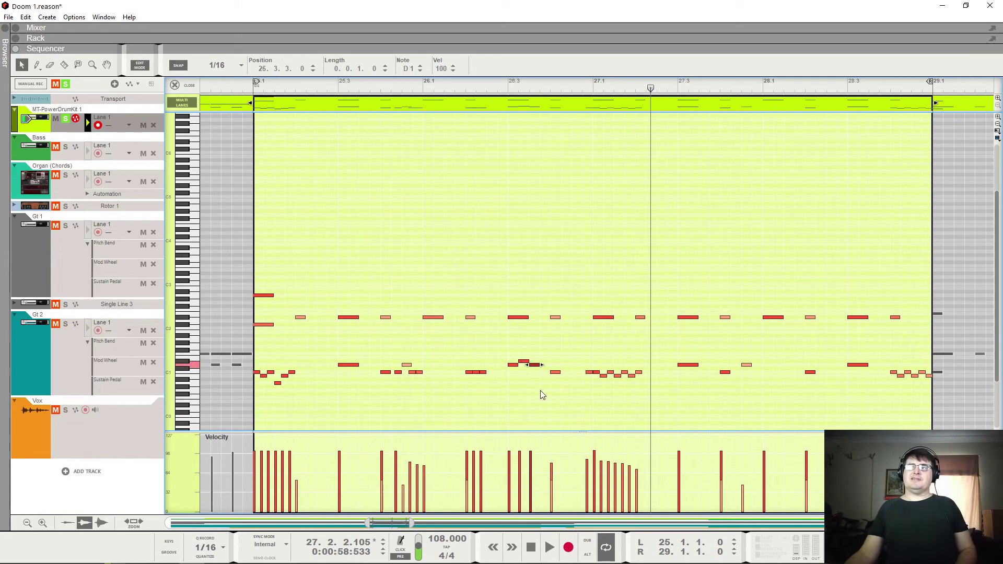
left_click(590, 372)
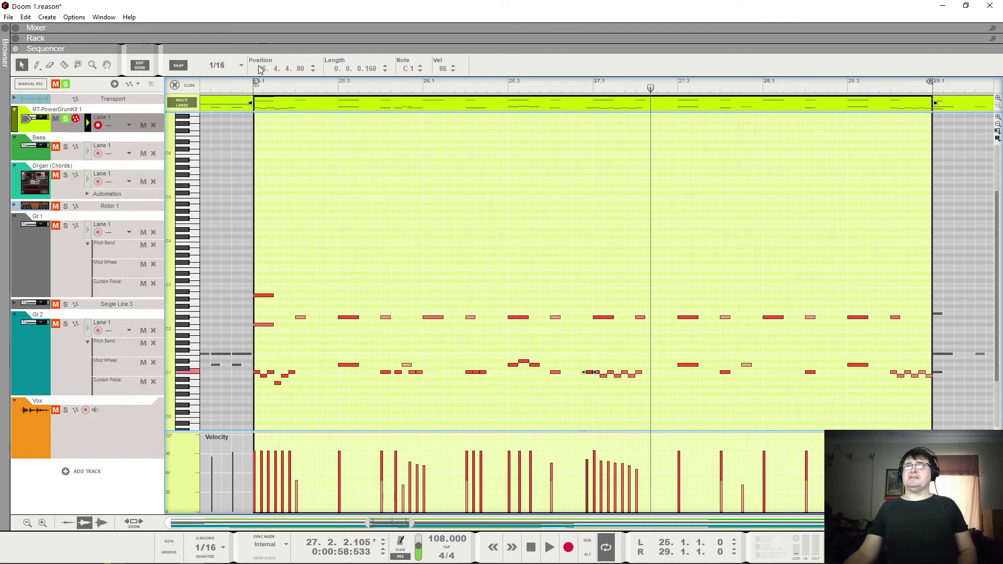
Step: Replay the soloed drum part from bar 25, and clear the drum track's solo
left_click(255, 89)
key("space")
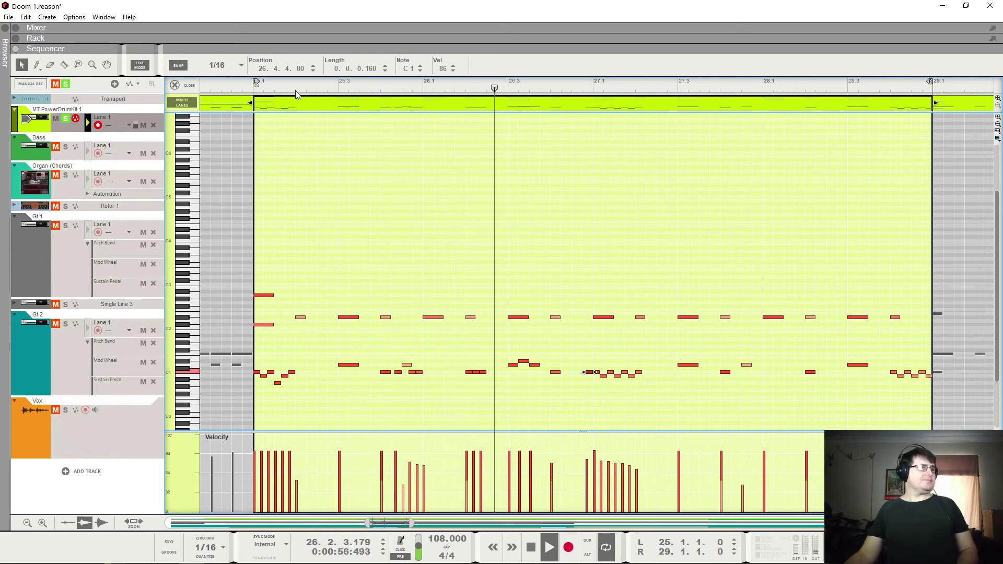
left_click(65, 119)
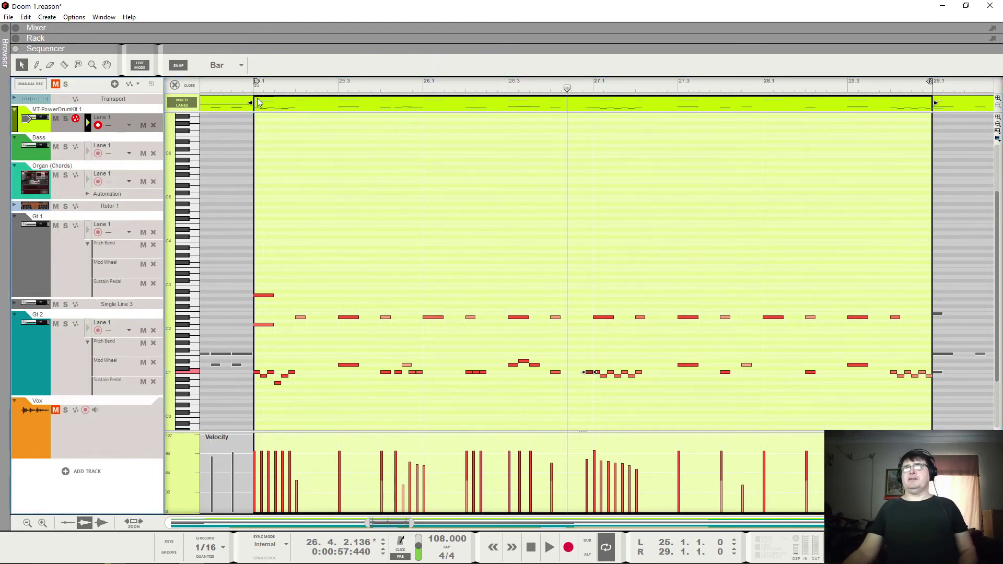
Step: Close the drum clip's note editor, and play the full arrangement from bar 25 and again from bar 27
key("KP_0")
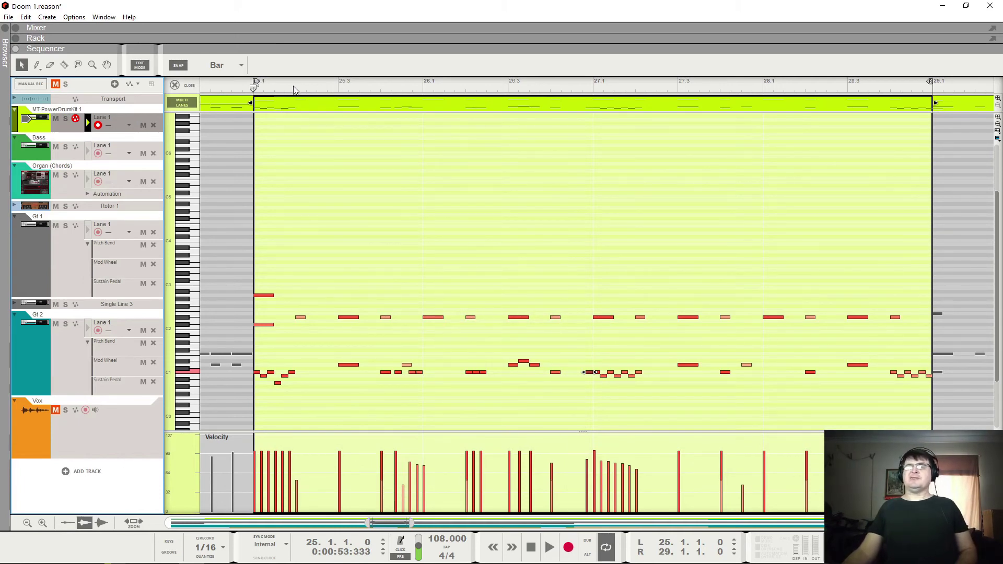
left_click(178, 85)
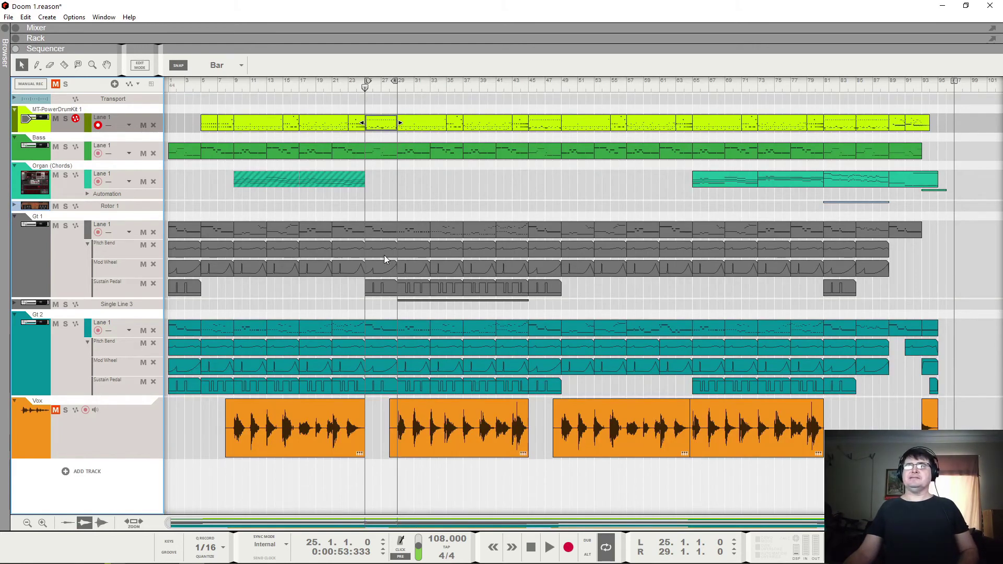
key("space")
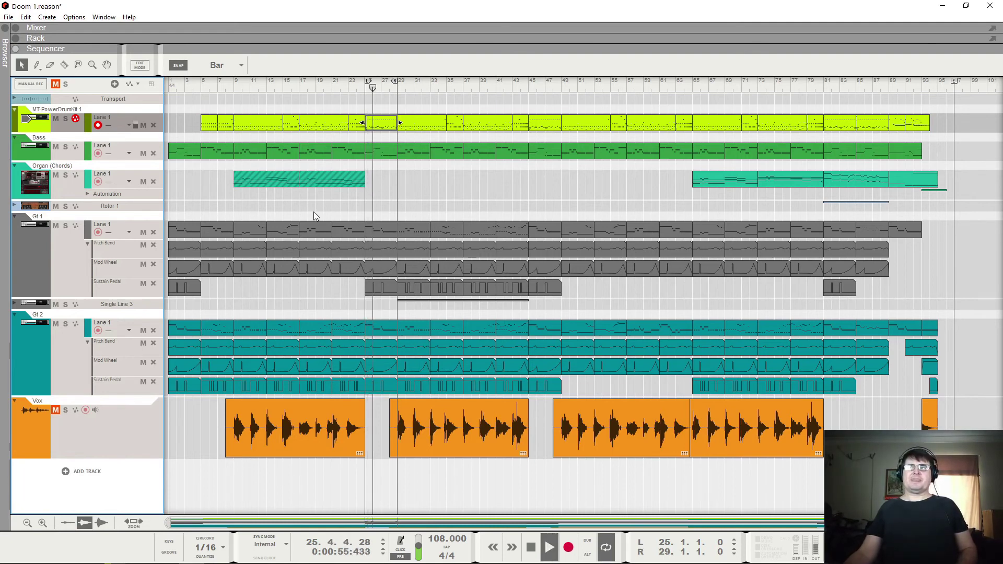
key("space")
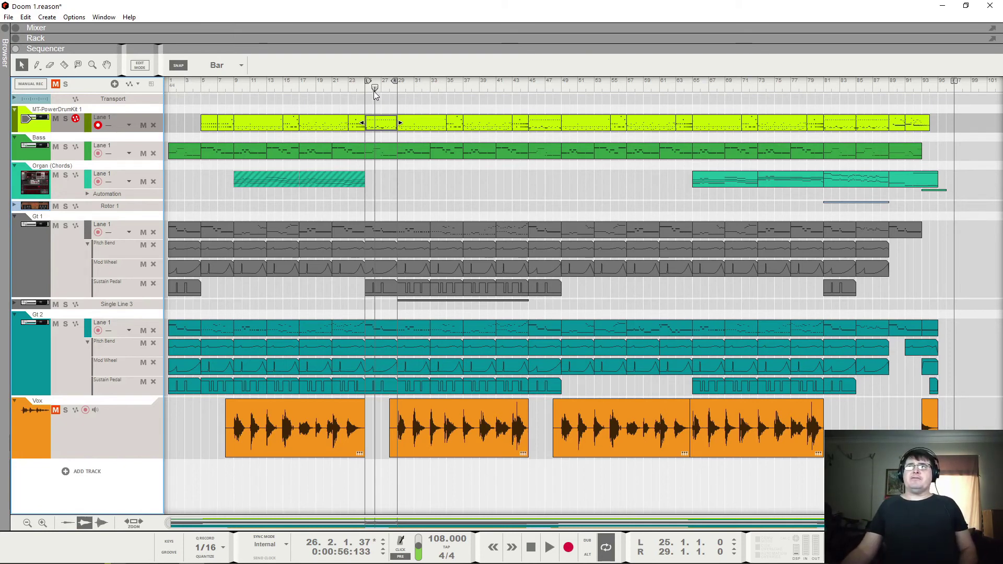
mouse_move(375, 89)
left_mouse_down()
mouse_move(353, 89)
mouse_move(382, 89)
left_mouse_up()
key("space")
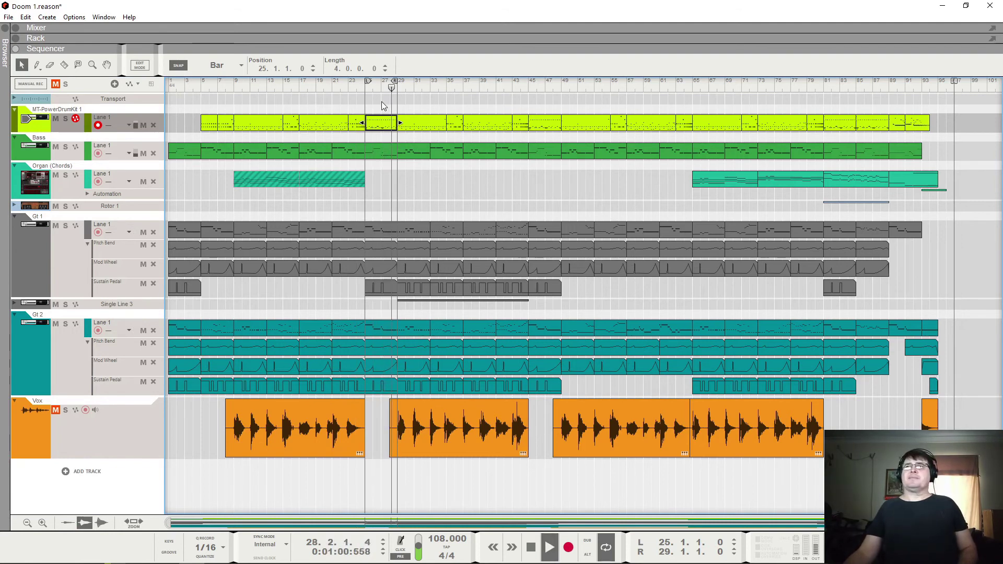
key("space")
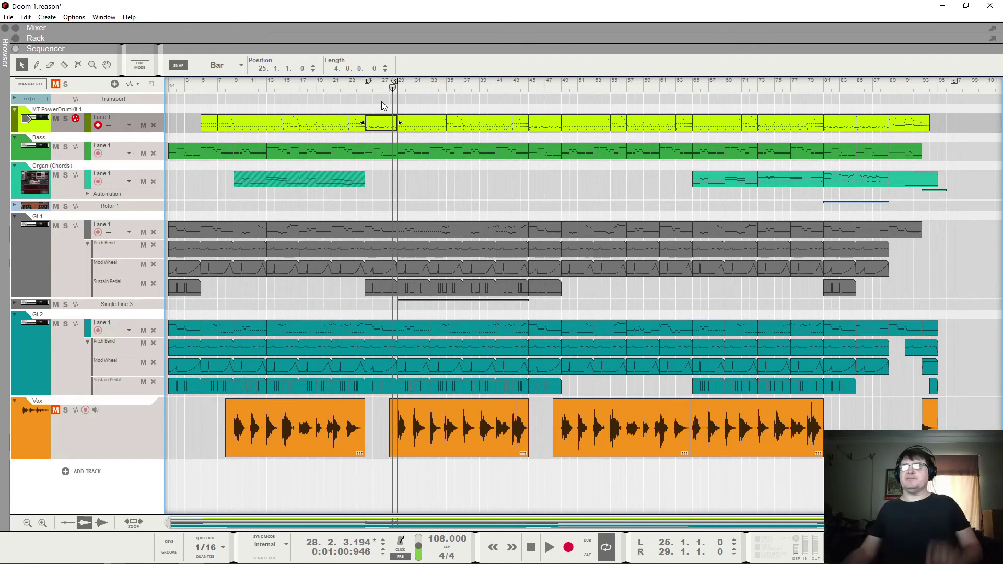
Step: Play the lead-in from bar 19, continue it with Vox unmuted, mute Vox again, and place the playhead at bar 29
left_click(315, 92)
key("space")
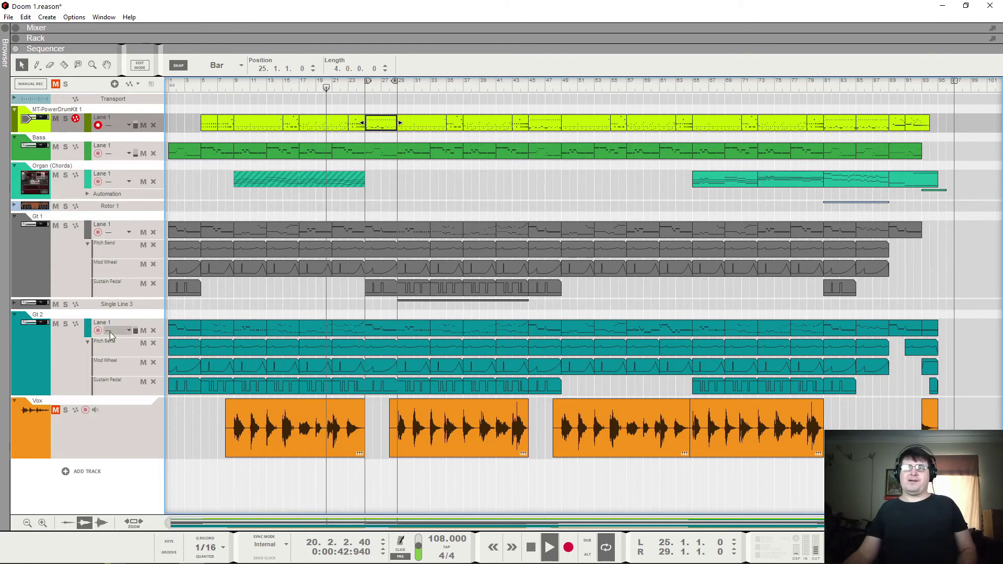
key("space")
left_click(57, 411)
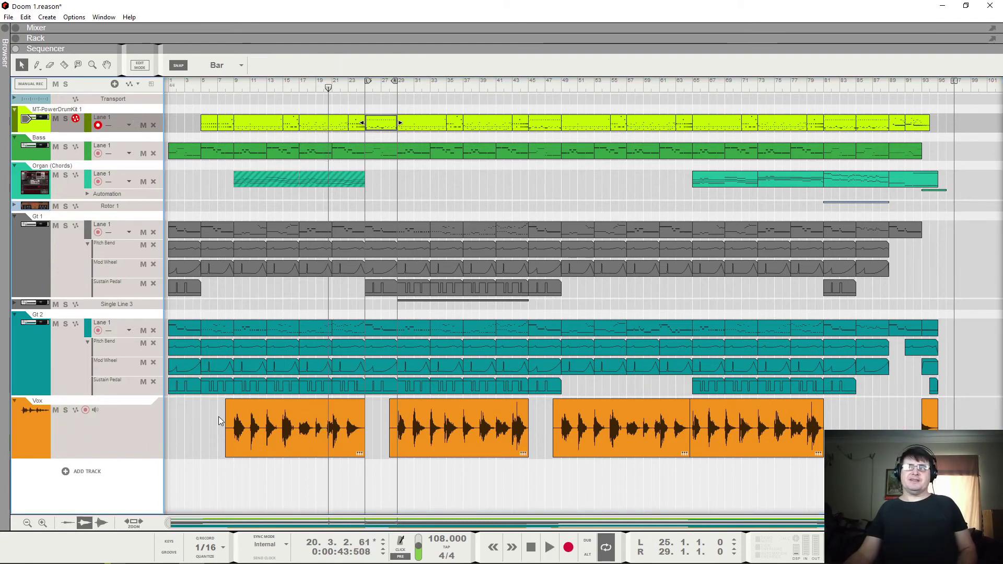
key("space")
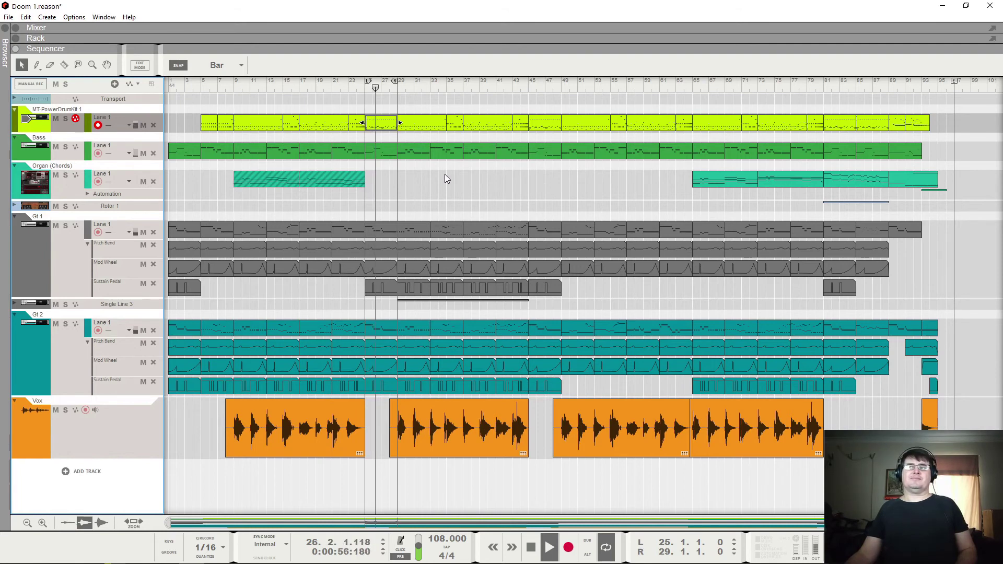
key("space")
left_click(55, 409)
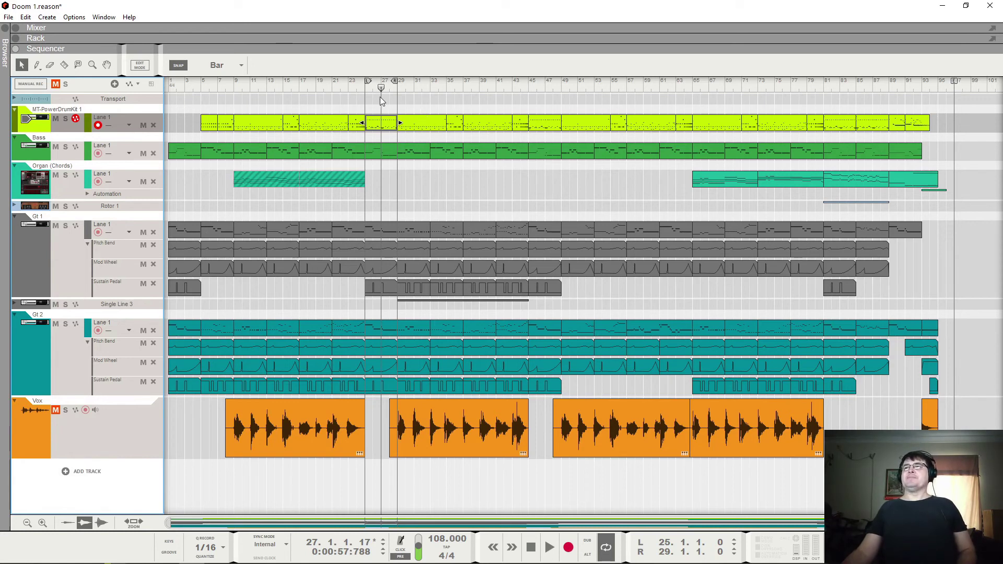
left_click(396, 85)
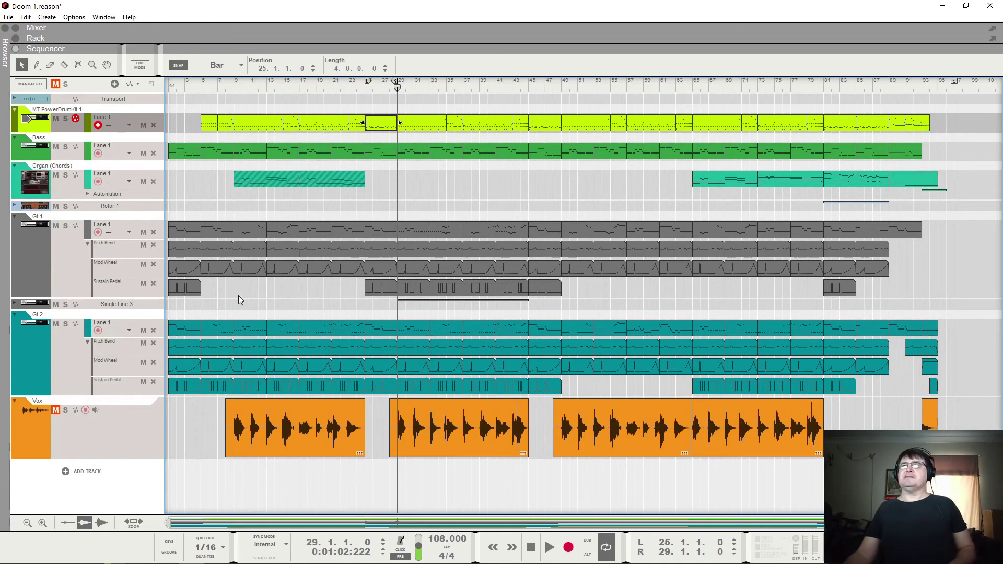
Step: Expand the Single Line 3 automation track, play the arrangement in short stretches from bar 29 to bar 36, and collapse the track
left_click(15, 305)
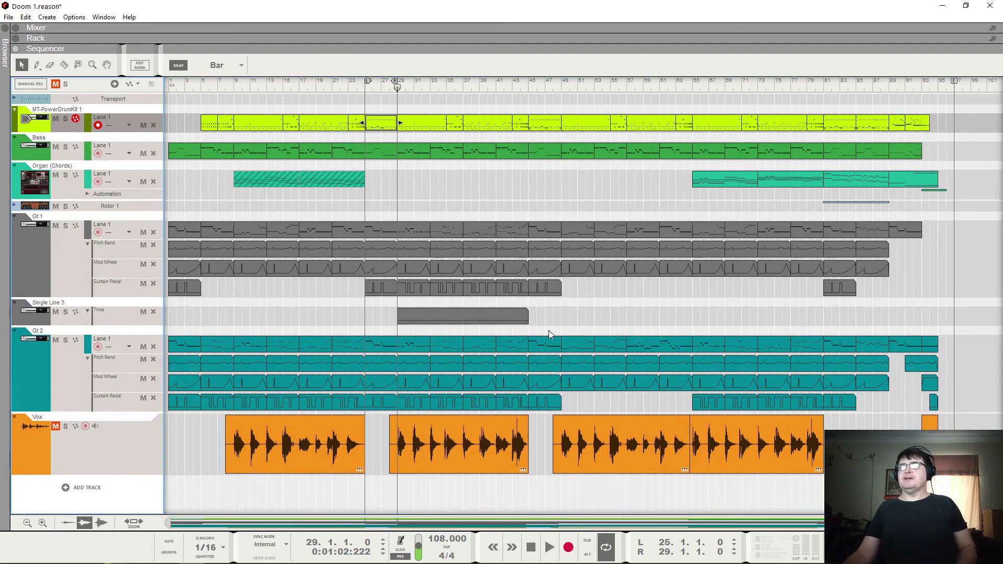
key("space")
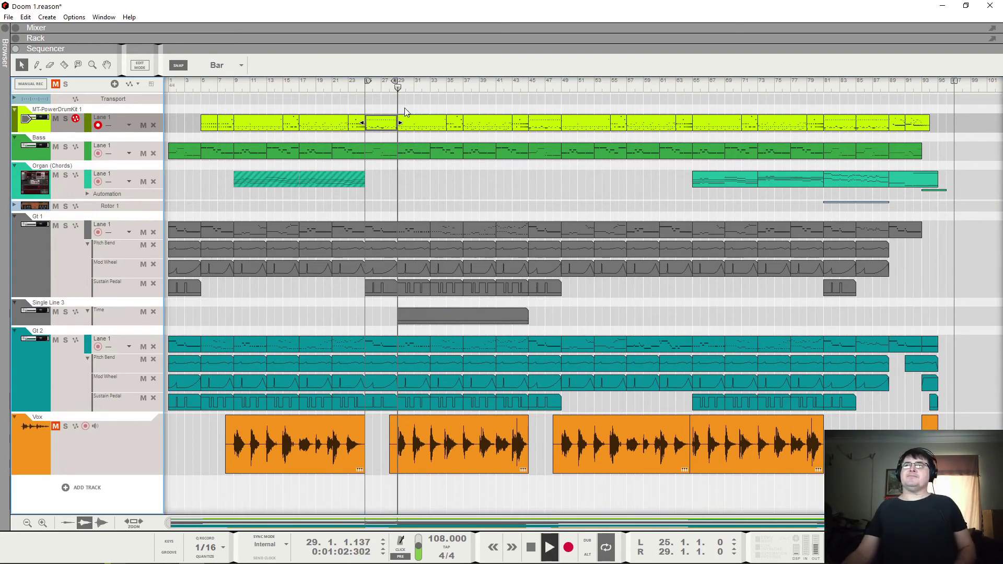
key("space")
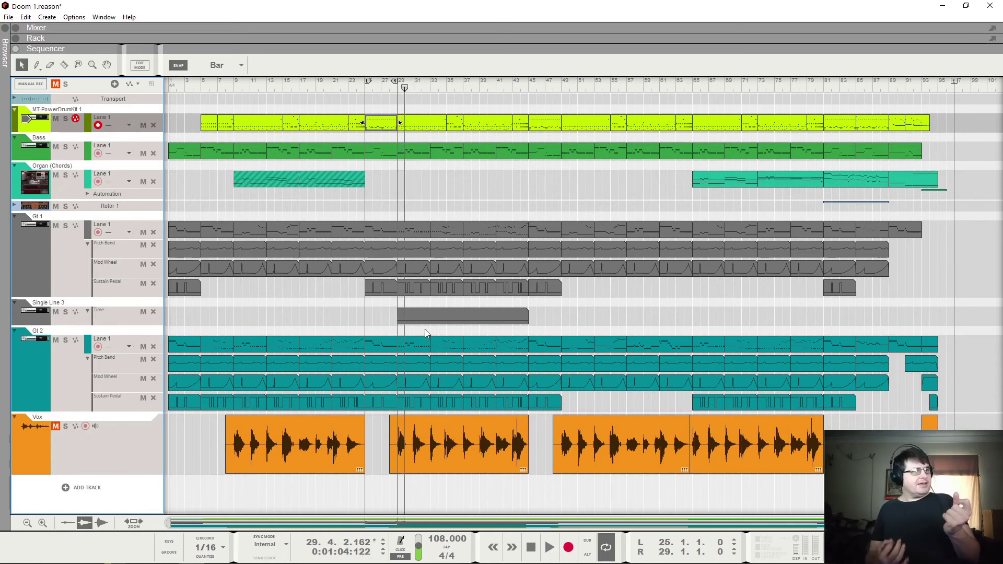
key("space")
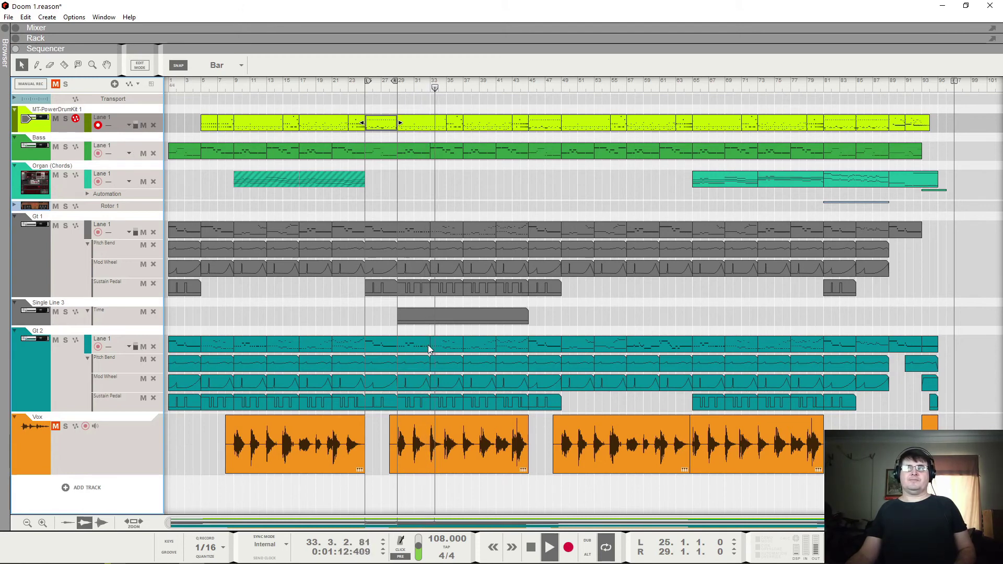
key("space")
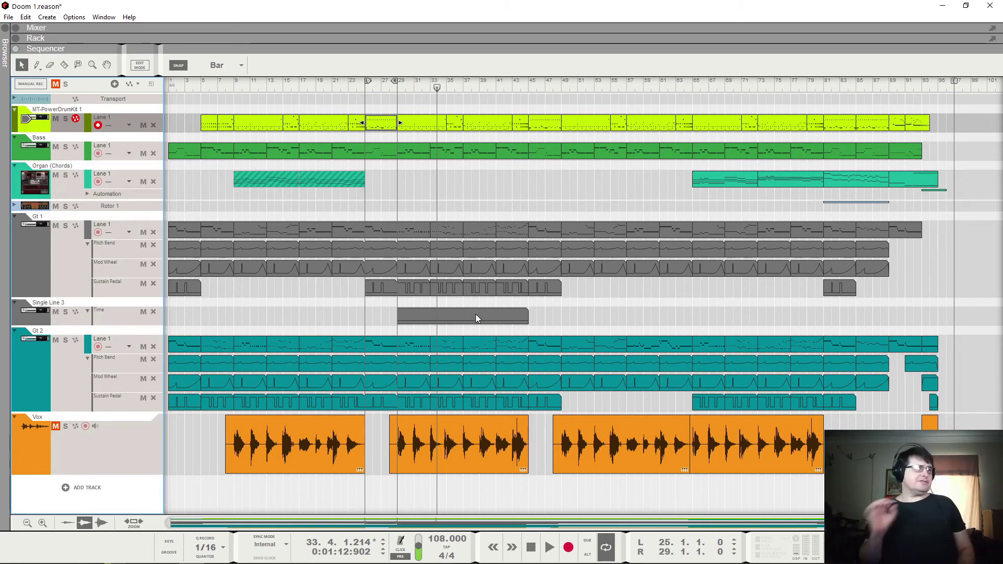
key("space")
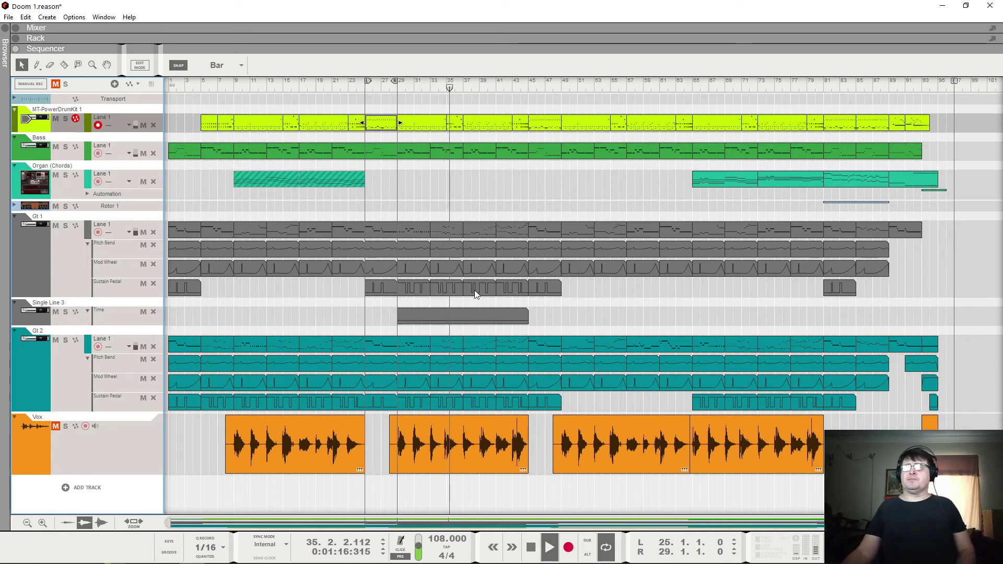
key("space")
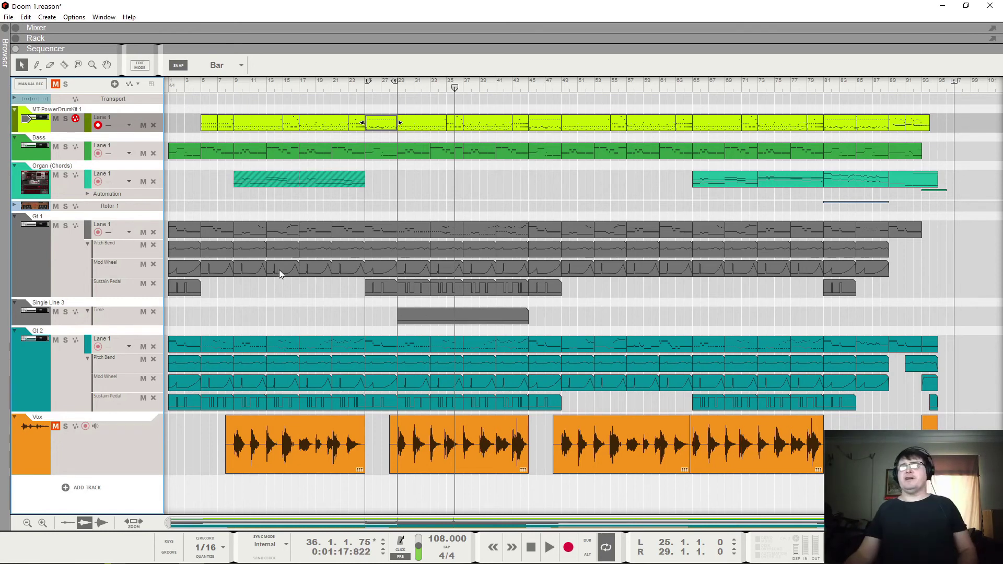
left_click(14, 303)
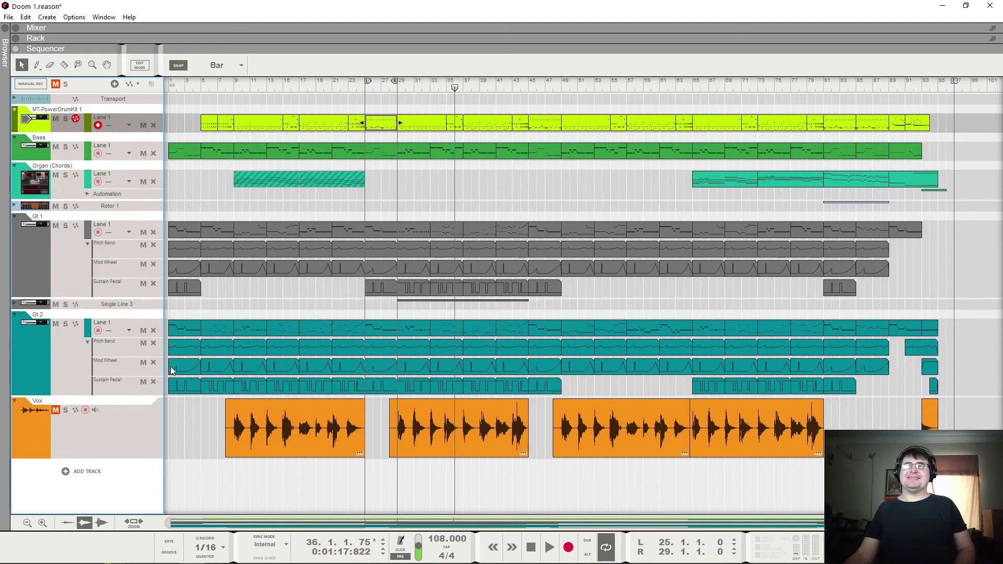
Step: Play the arrangement briefly from bar 45, and play the following section from bar 49
left_click(525, 83)
key("space")
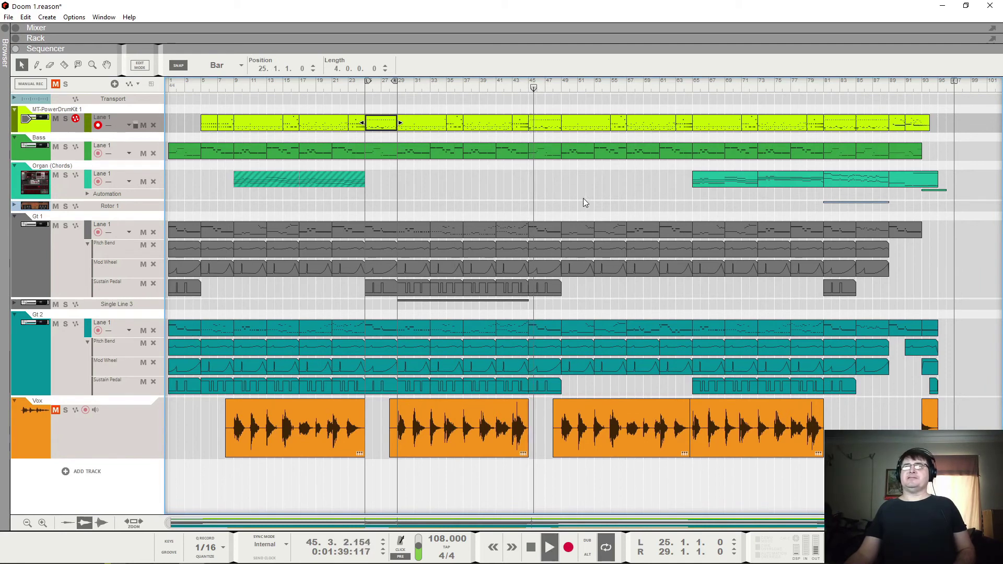
key("space")
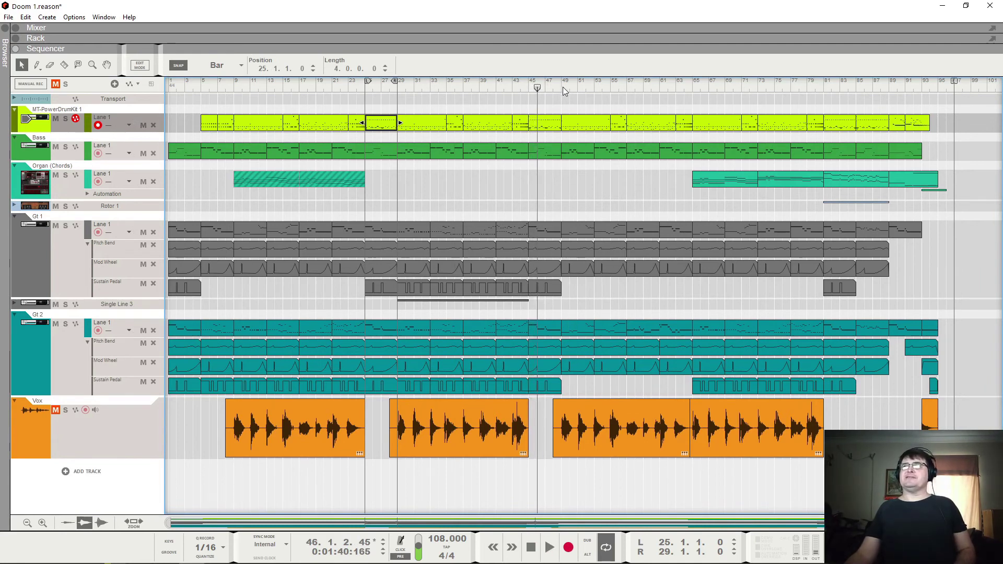
left_click(560, 89)
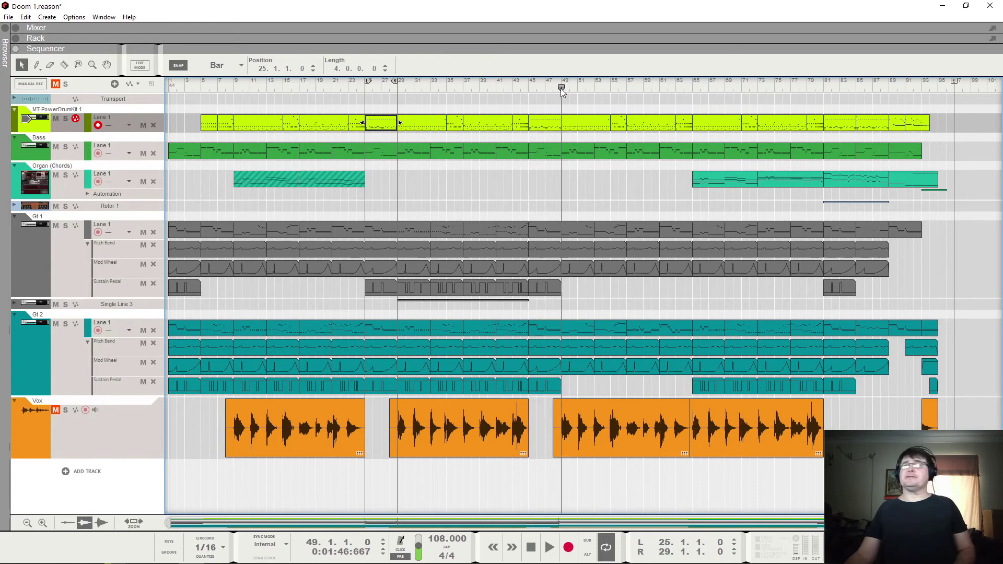
key("space")
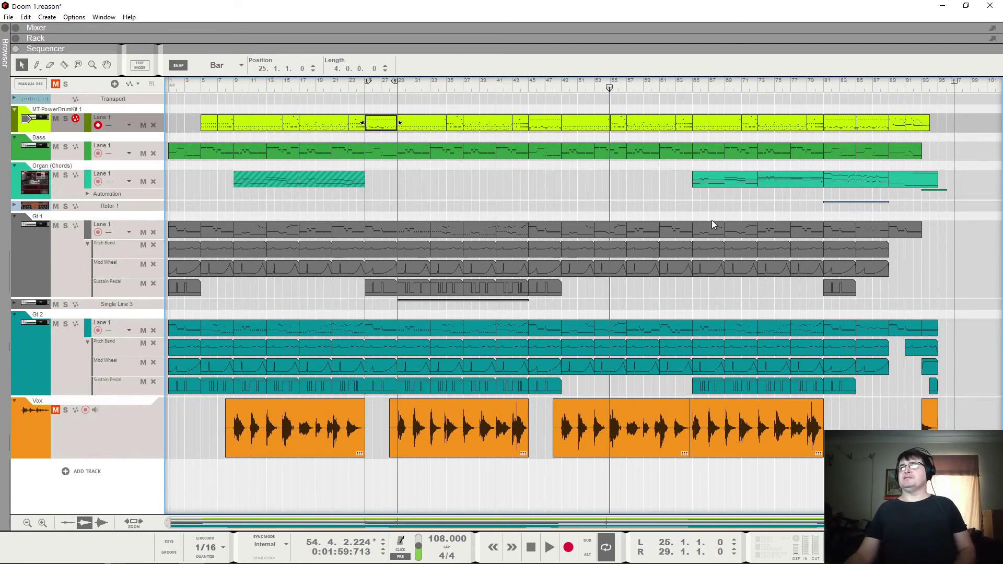
Step: Play the section from bar 65, soloing the Organ (Chords) track and clearing its solo to compare it with the full mix
left_click(693, 90)
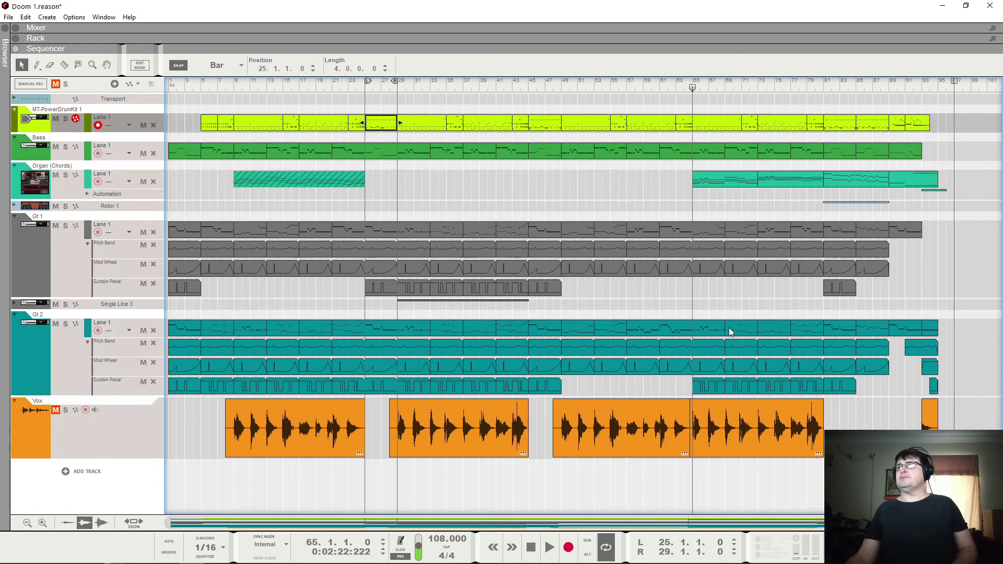
key("space")
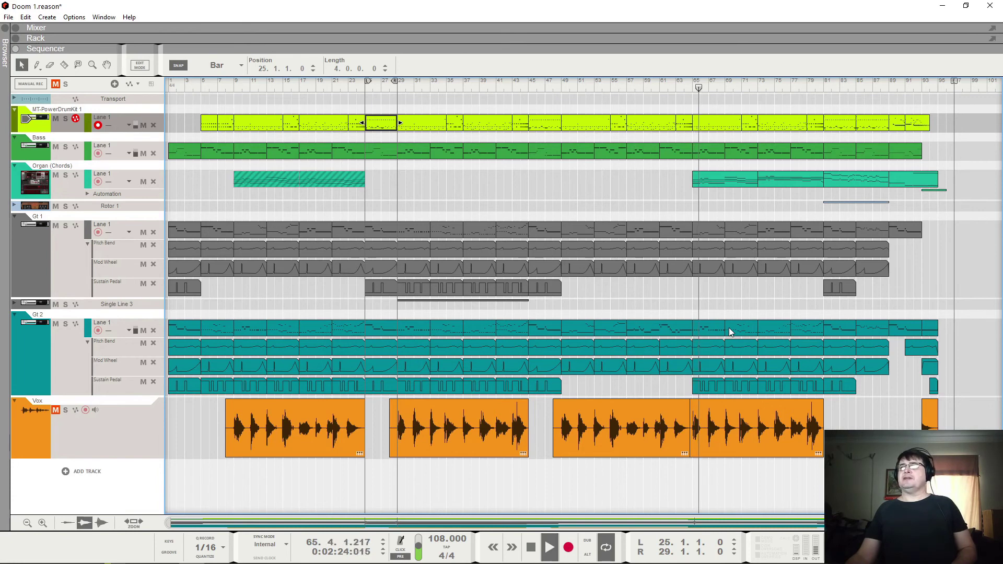
left_click(65, 175)
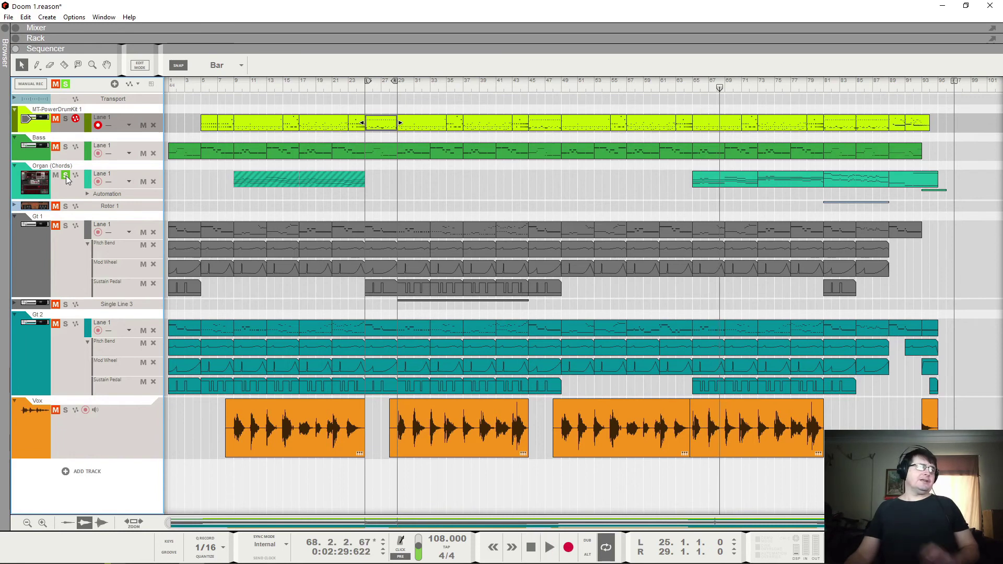
left_click(66, 176)
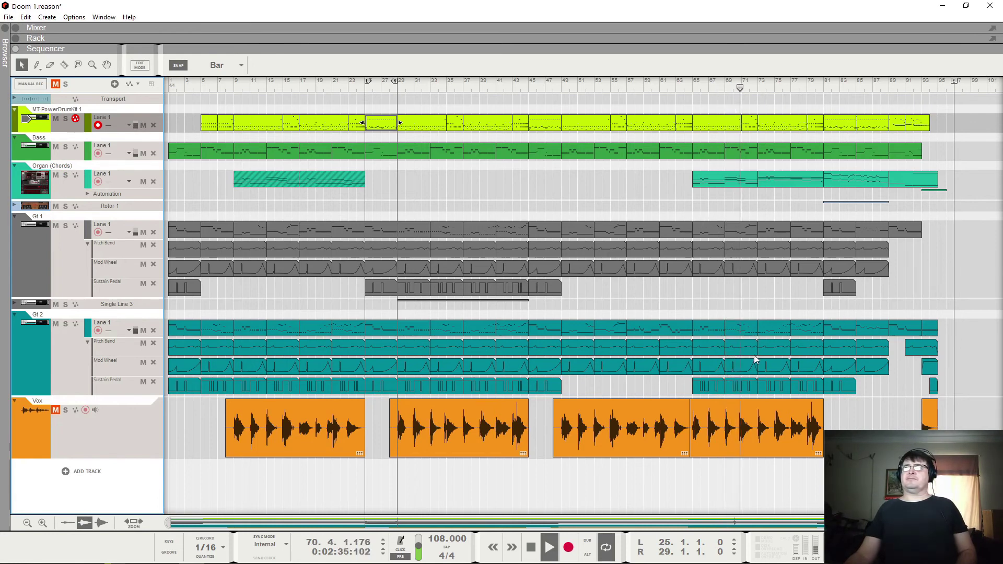
key("space")
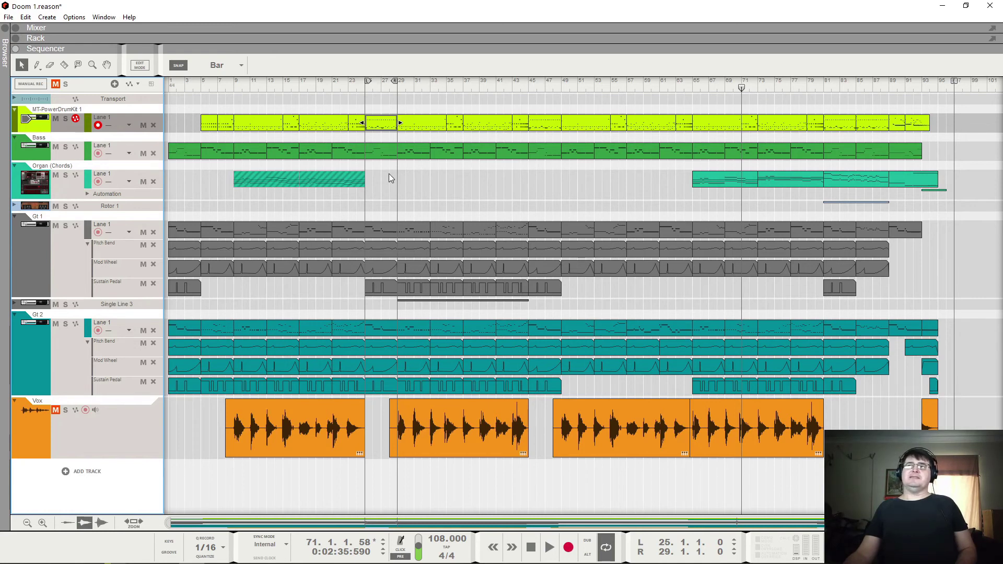
Step: Resume playback at bar 71, jump ahead to bar 73, and stop during bar 77
key("space")
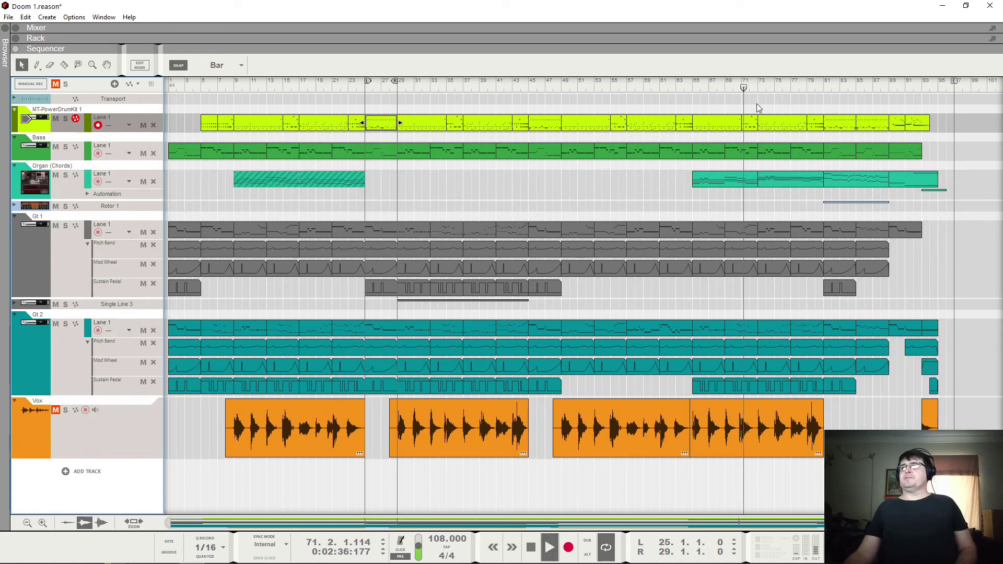
left_click(756, 89)
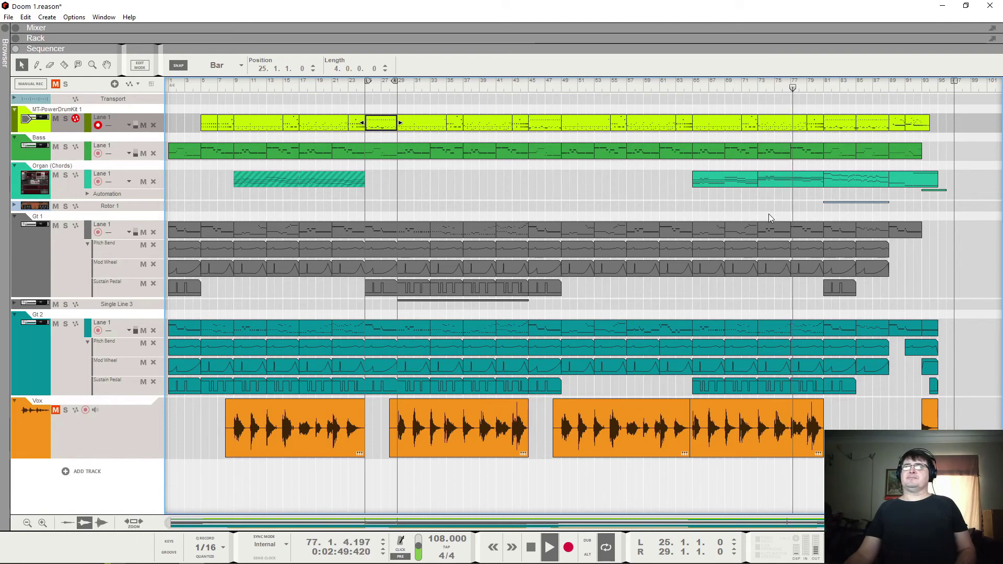
key("space")
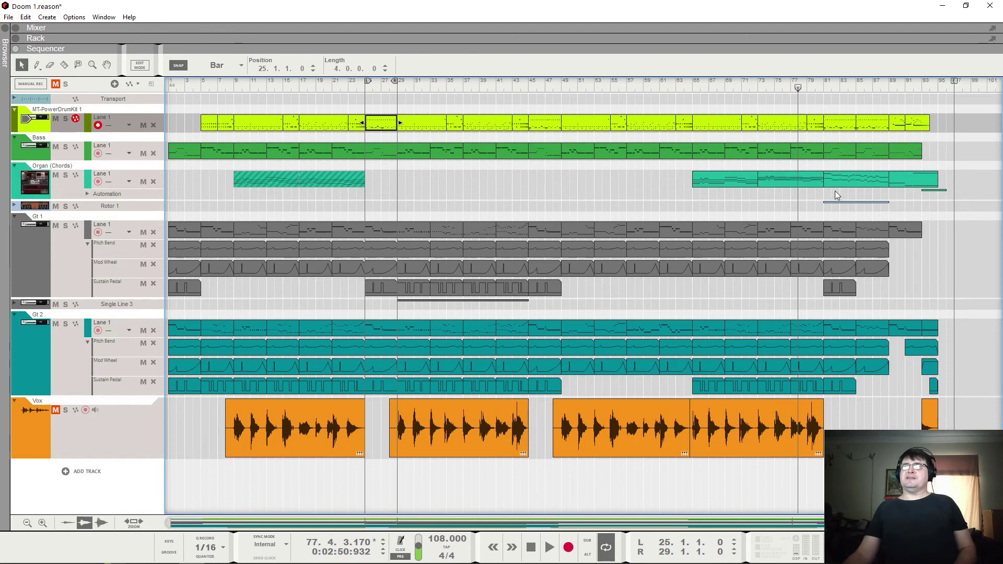
Step: Select the organ clip starting at bar 65, and audition short passages from bar 69 and bar 77
left_click(734, 181)
left_click(727, 89)
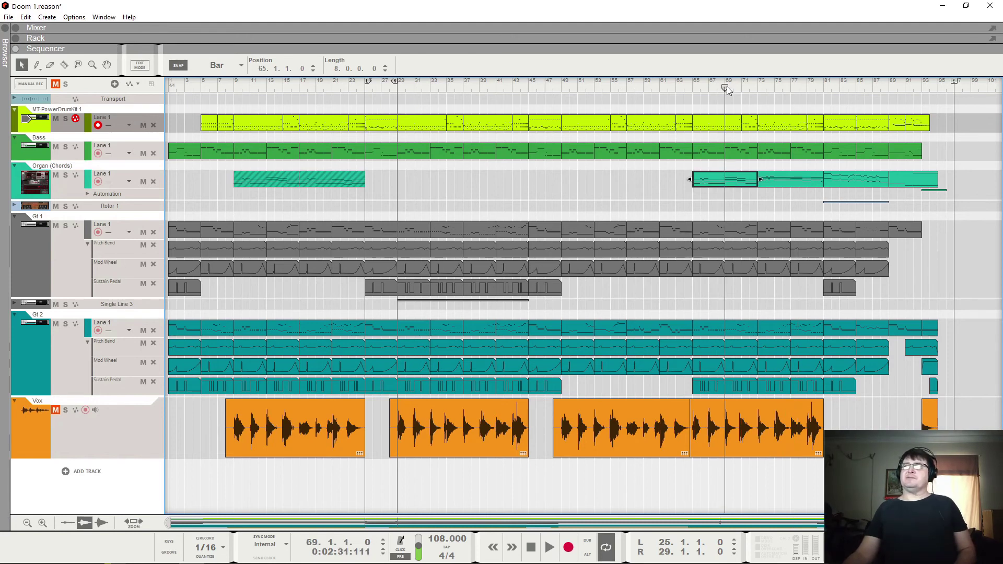
key("space")
key("space")
left_click(789, 96)
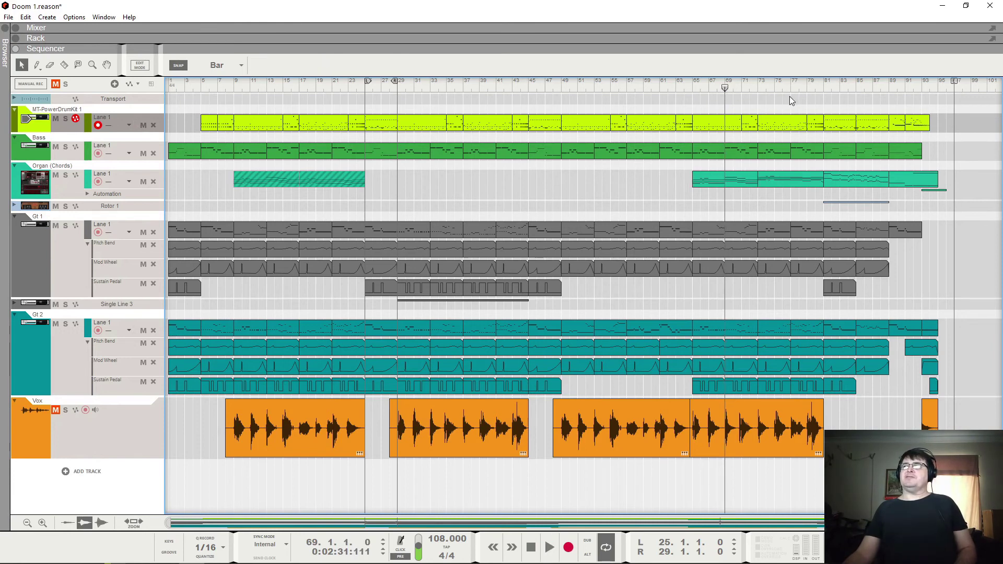
left_click(791, 88)
key("space")
key("space")
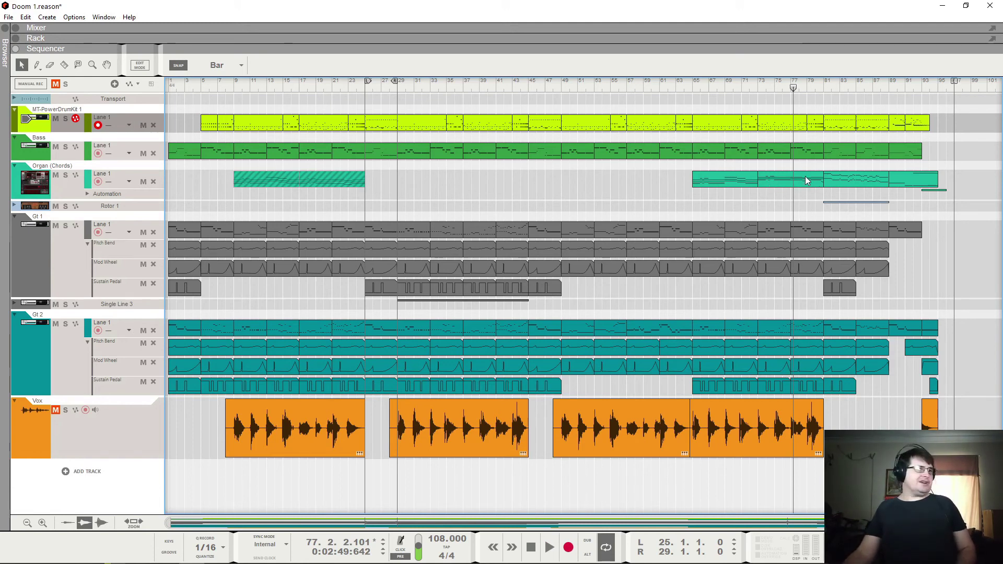
Step: Play from bar 80, solo the Organ (Chords) track through bar 88, and clear its solo
left_click(816, 88)
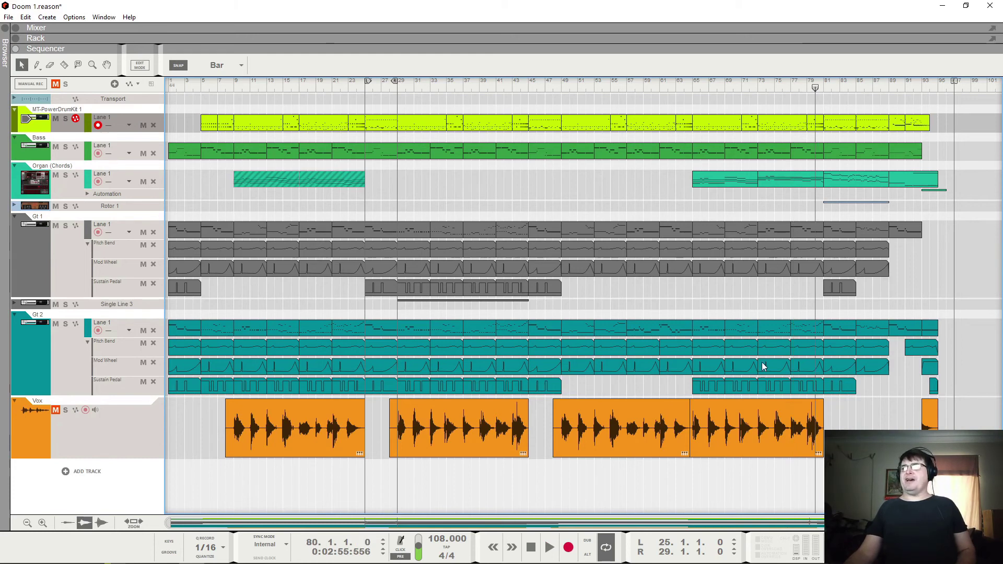
key("space")
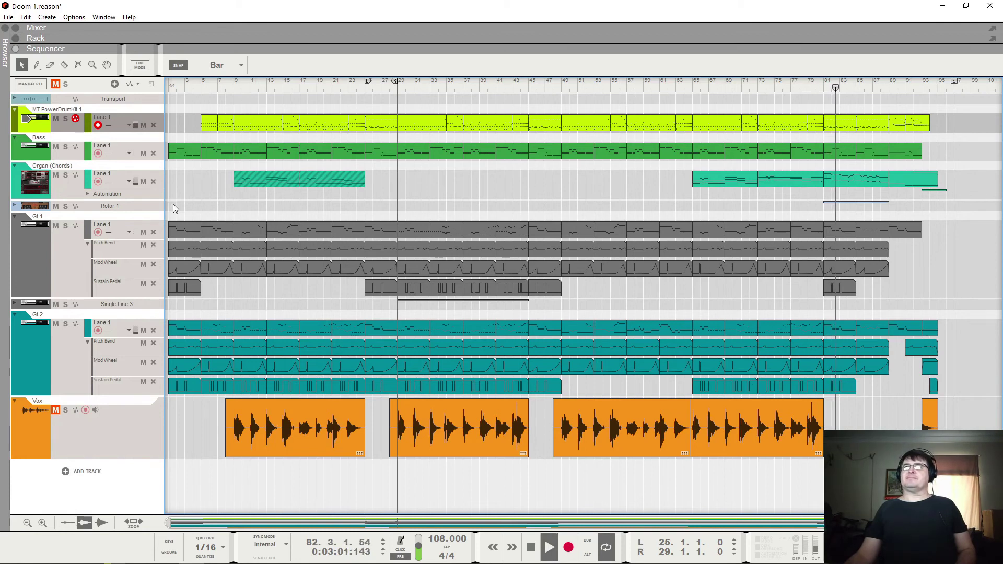
left_click(65, 176)
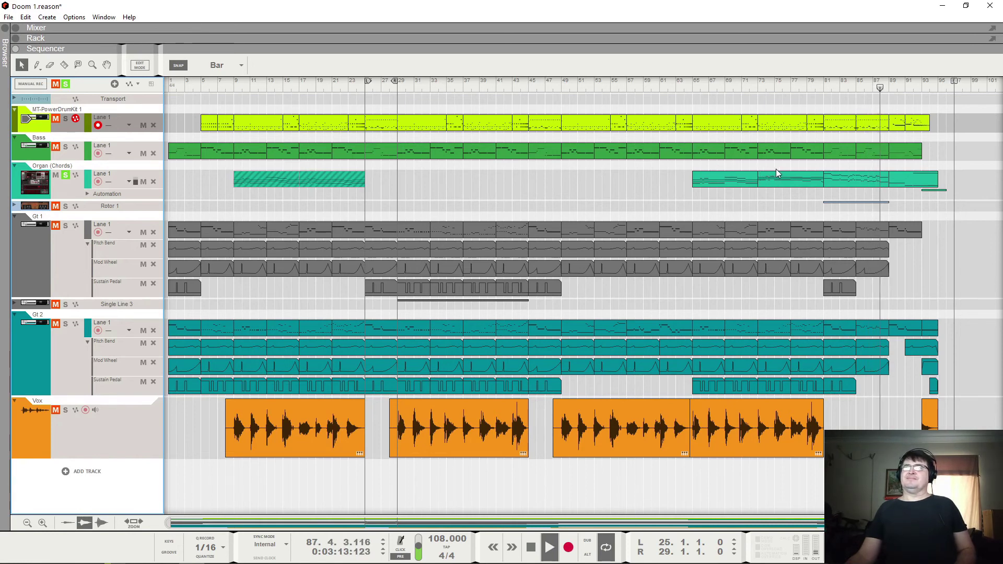
key("space")
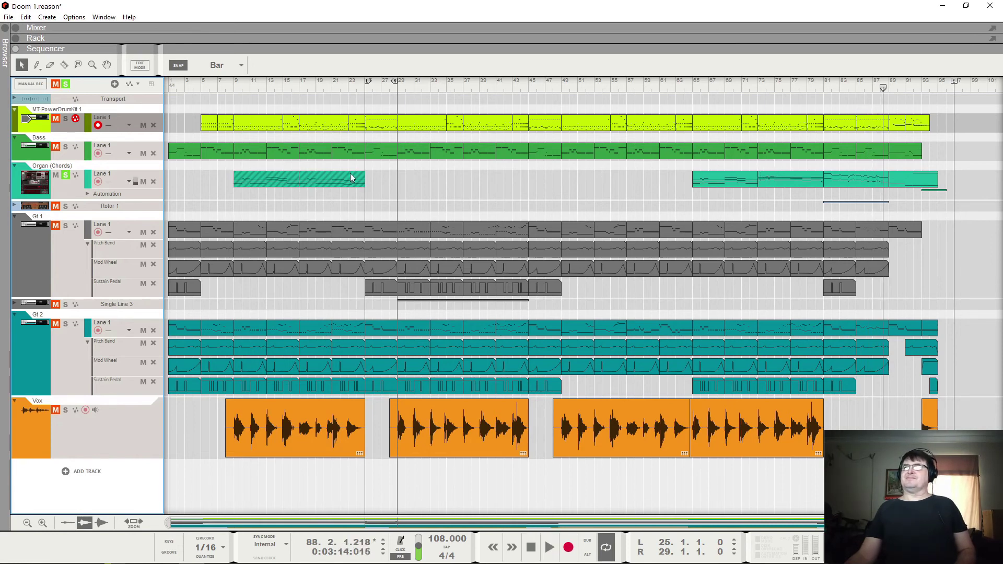
left_click(65, 175)
Step: Solo Gt 1, Gt 2 and Organ (Chords), play from bar 81, and drop Gt 2 from the solo partway through
left_click(65, 225)
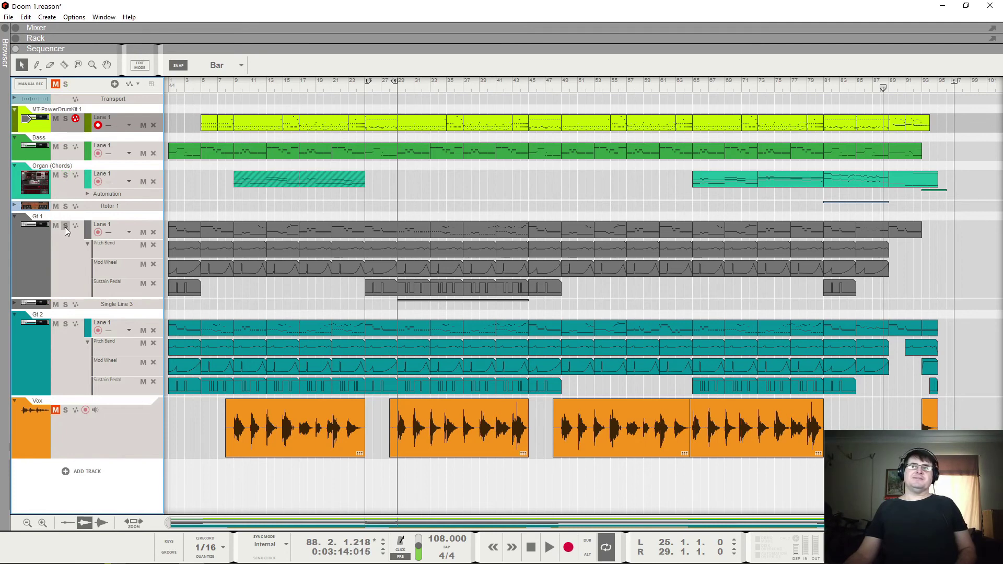
left_click(65, 324)
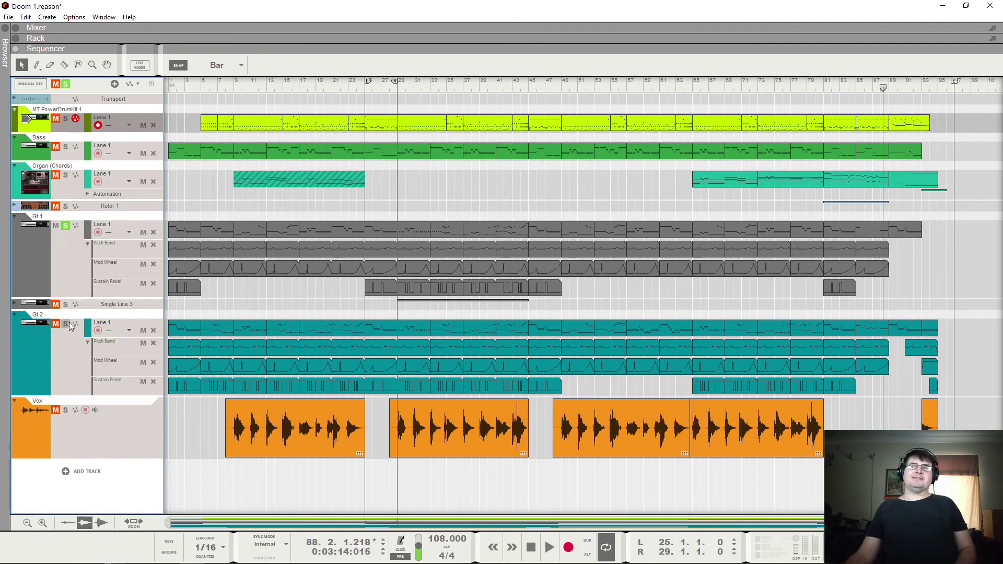
left_click(65, 176)
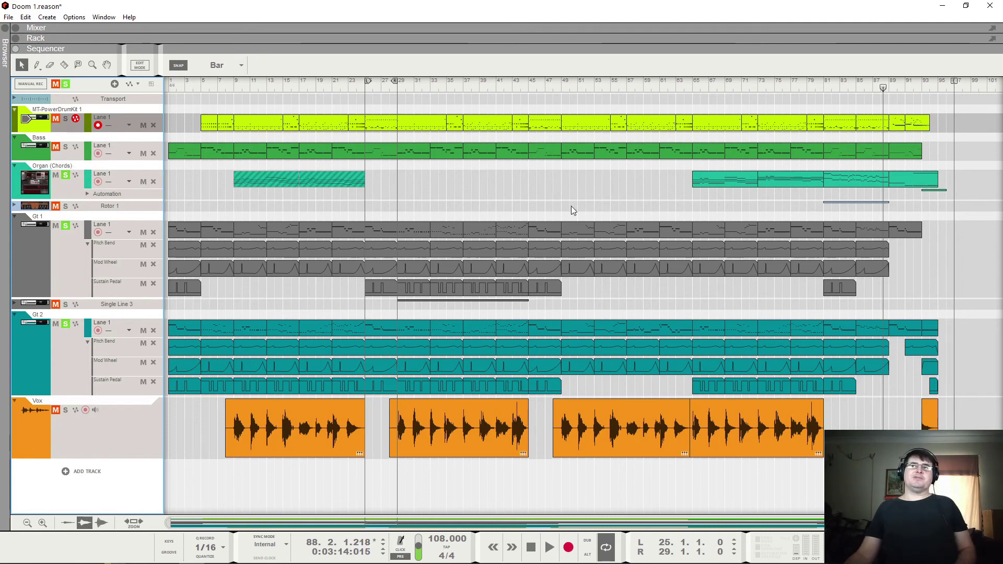
left_click(825, 88)
key("space")
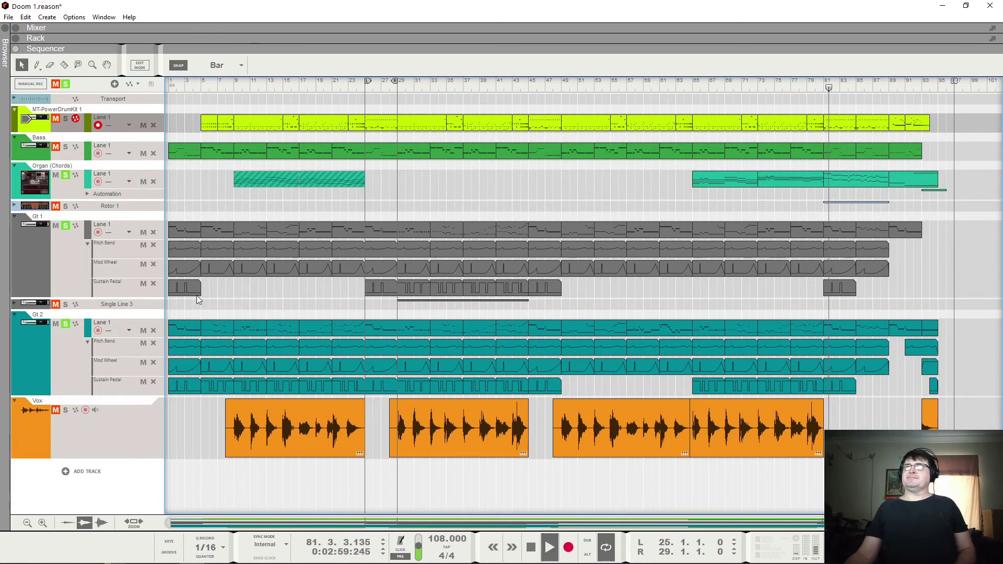
left_click(65, 324)
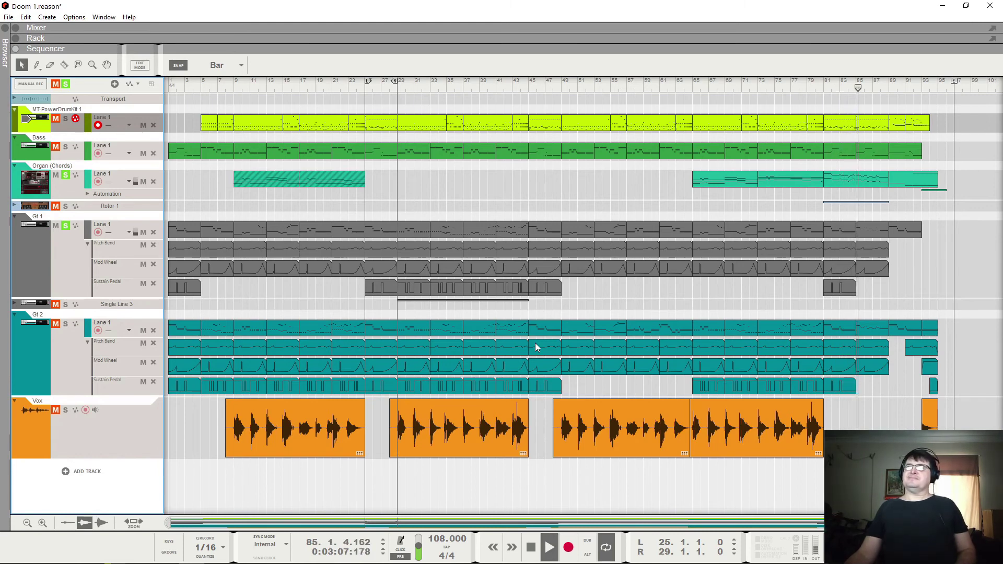
key("space")
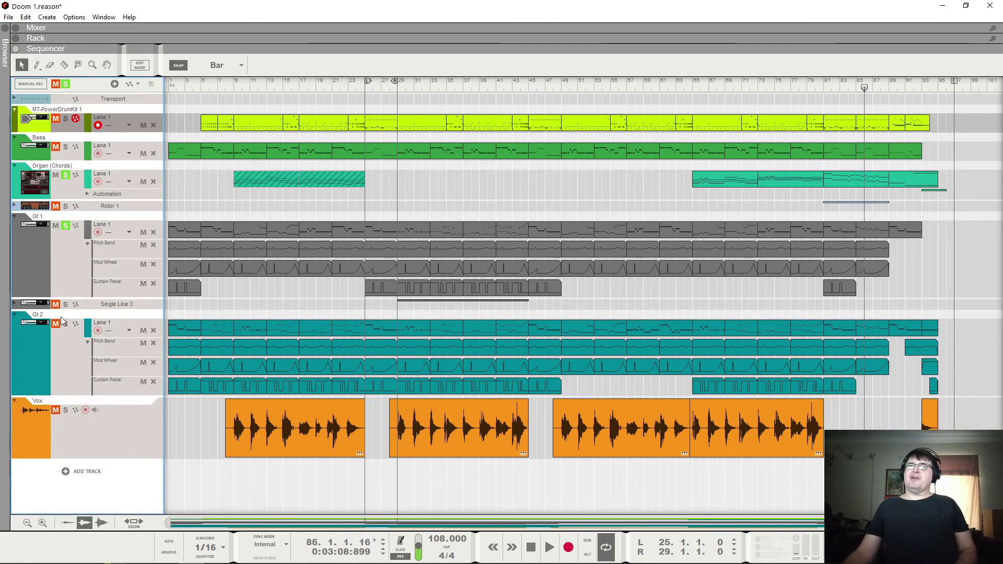
Step: Clear the solos on Gt 1 and Organ (Chords), and play the full arrangement from bar 86
left_click(65, 225)
left_click(65, 176)
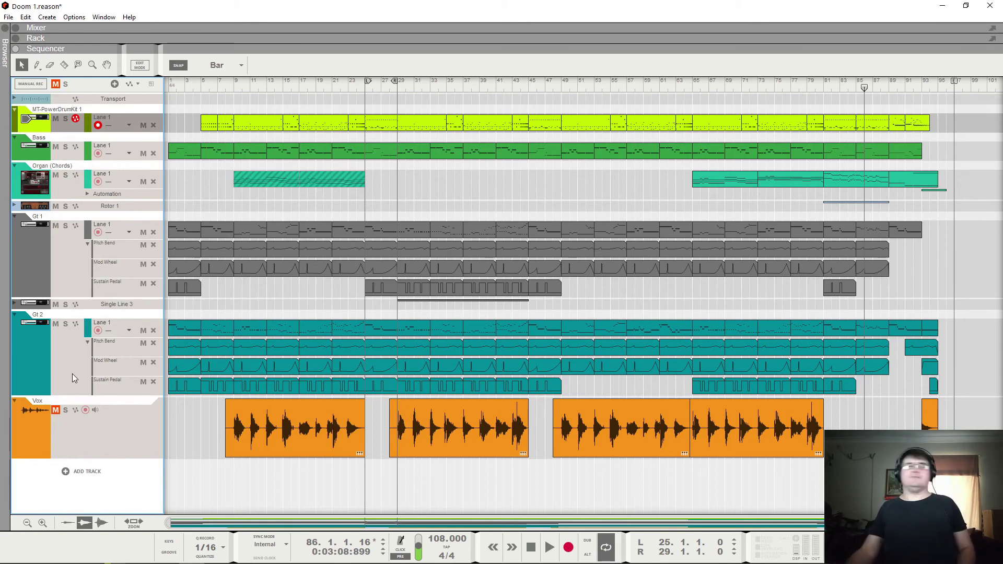
key("space")
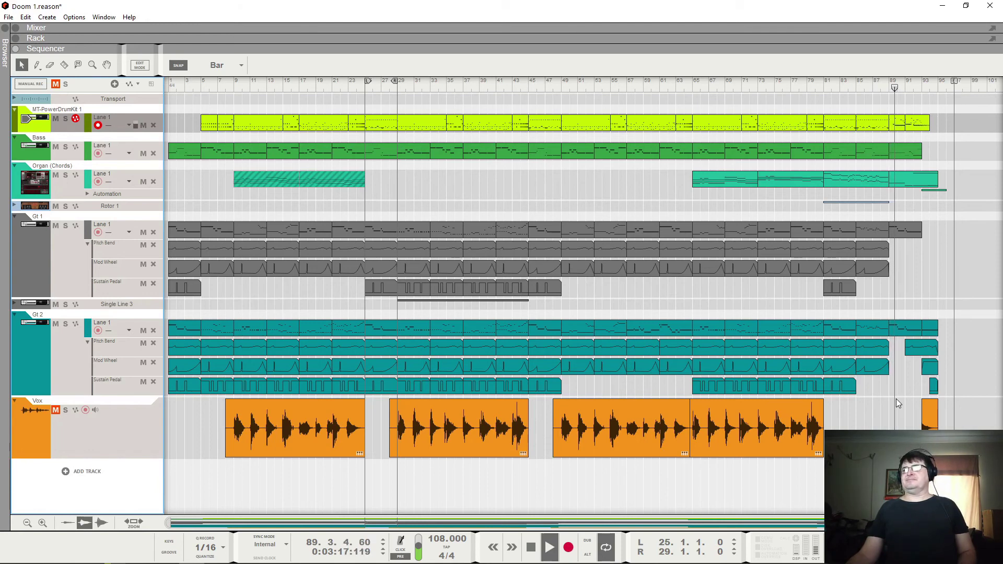
Step: Audition the ending from bar 89, pausing within that bar, and continue playback into bar 95 with the vocals muted
key("space")
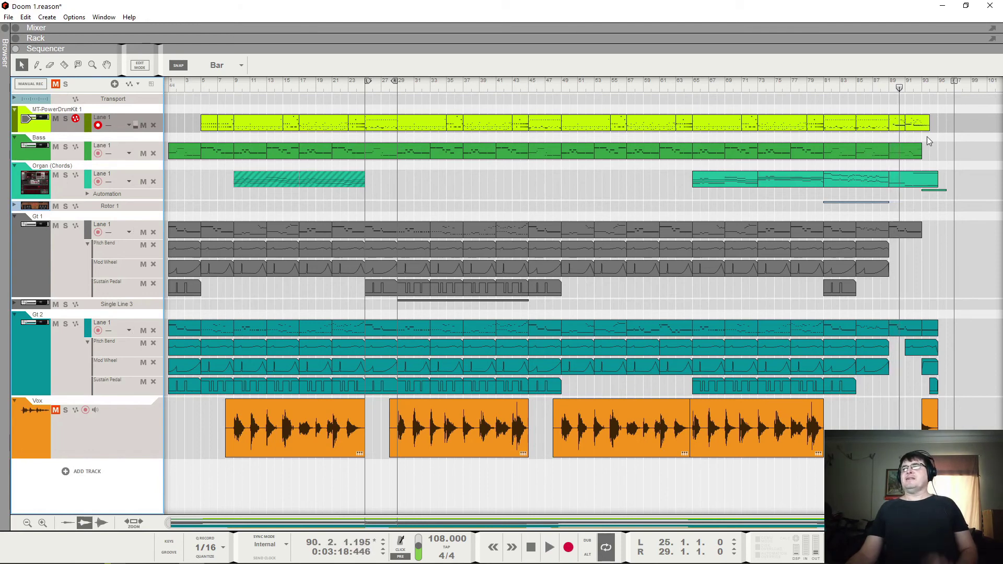
left_click(889, 87)
key("space")
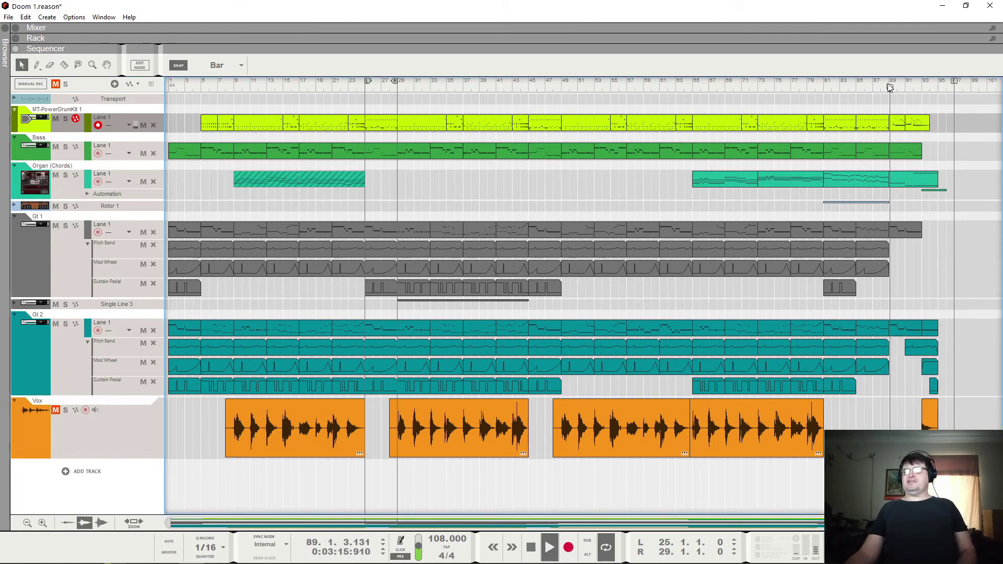
key("space")
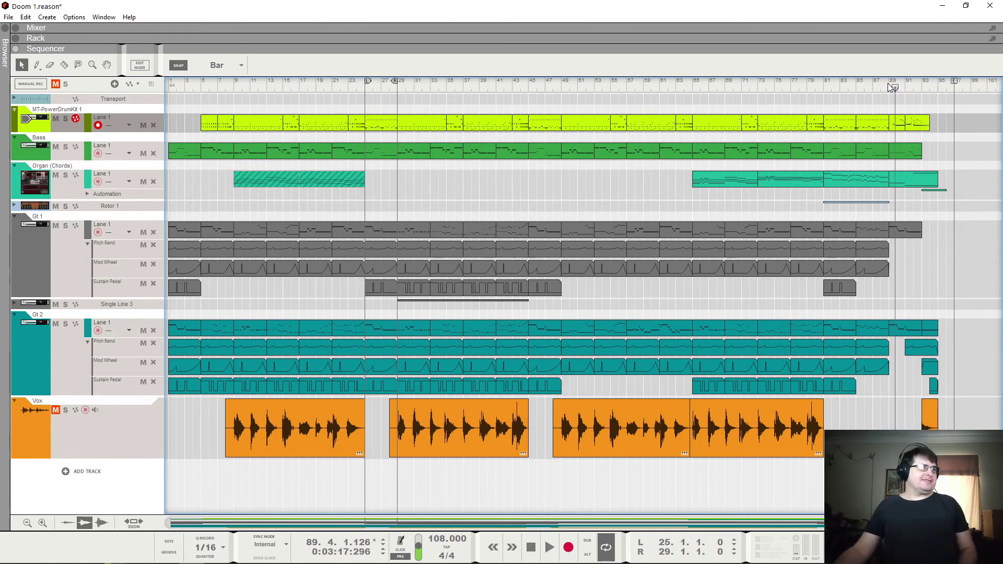
key("space")
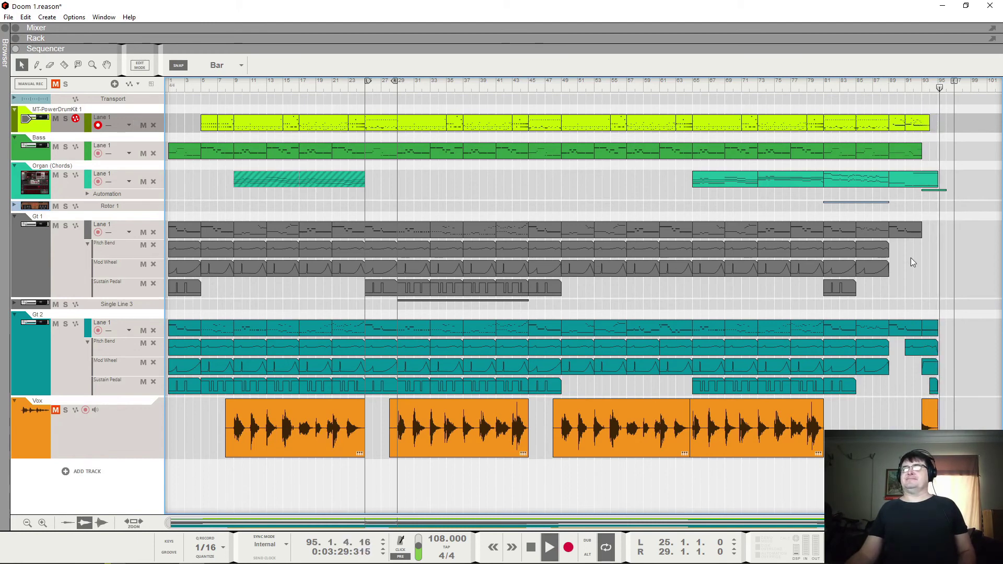
key("space")
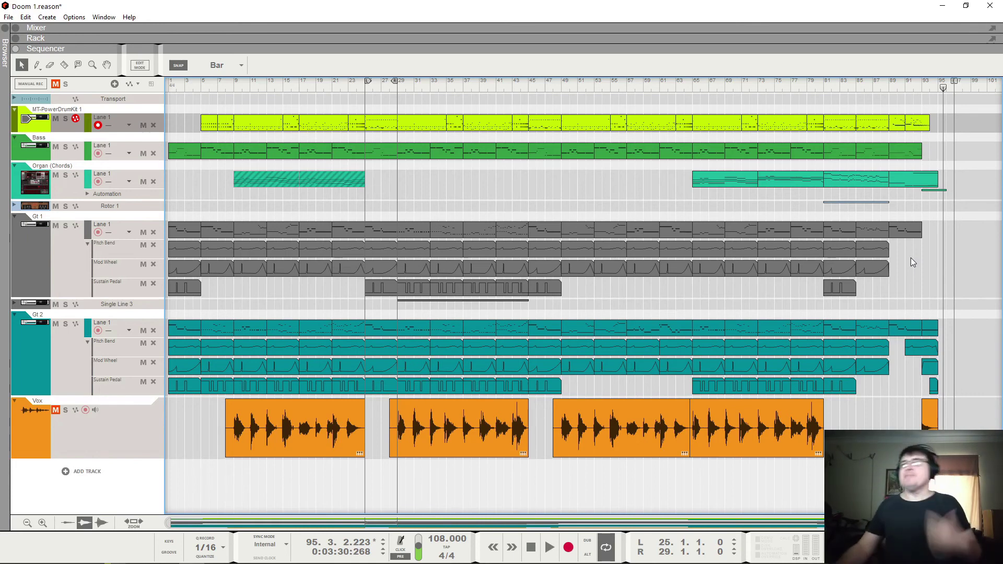
Step: Replay the ending from bar 89 through bar 94, and move the song position to bars 93, 89 and 91
left_click(891, 87)
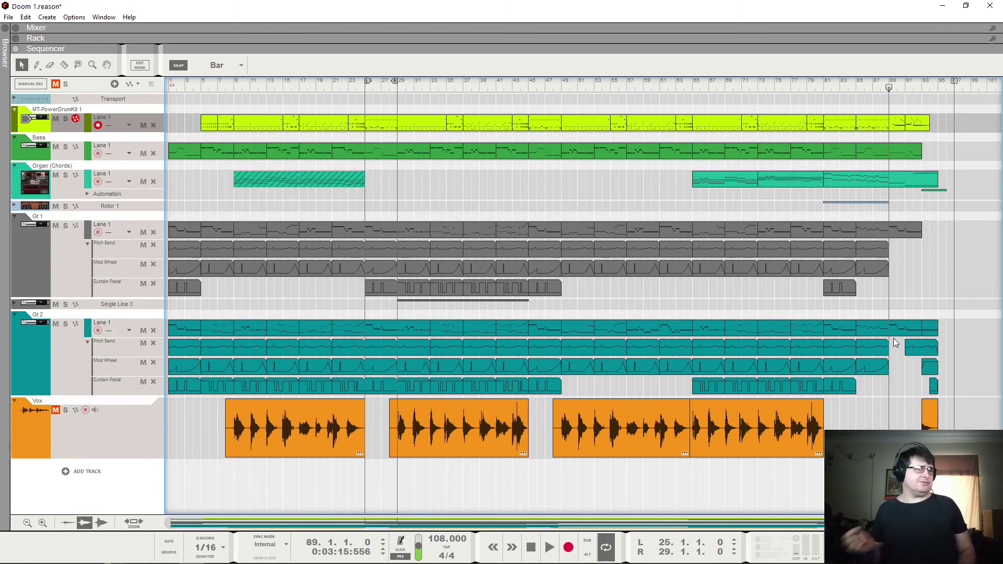
key("space")
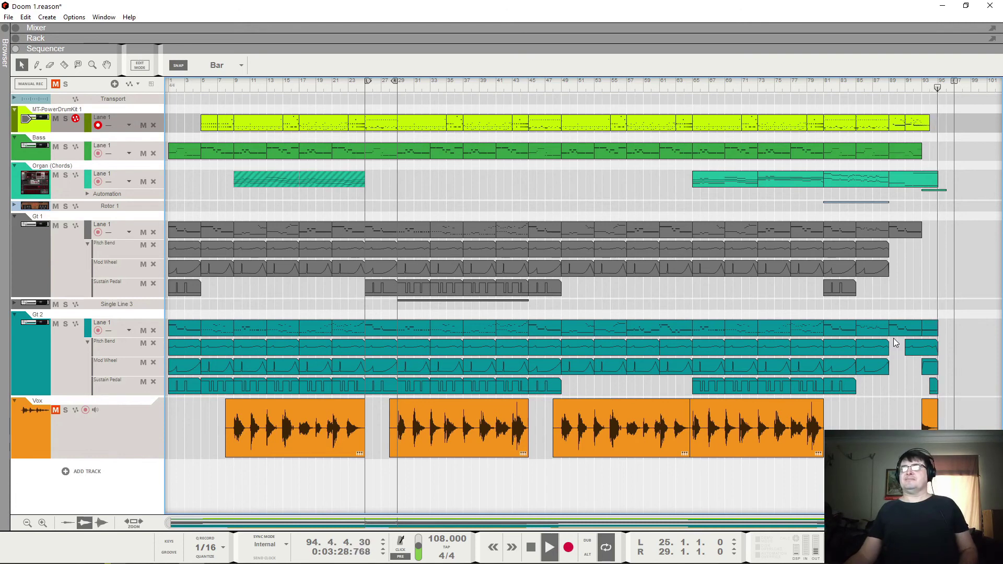
key("space")
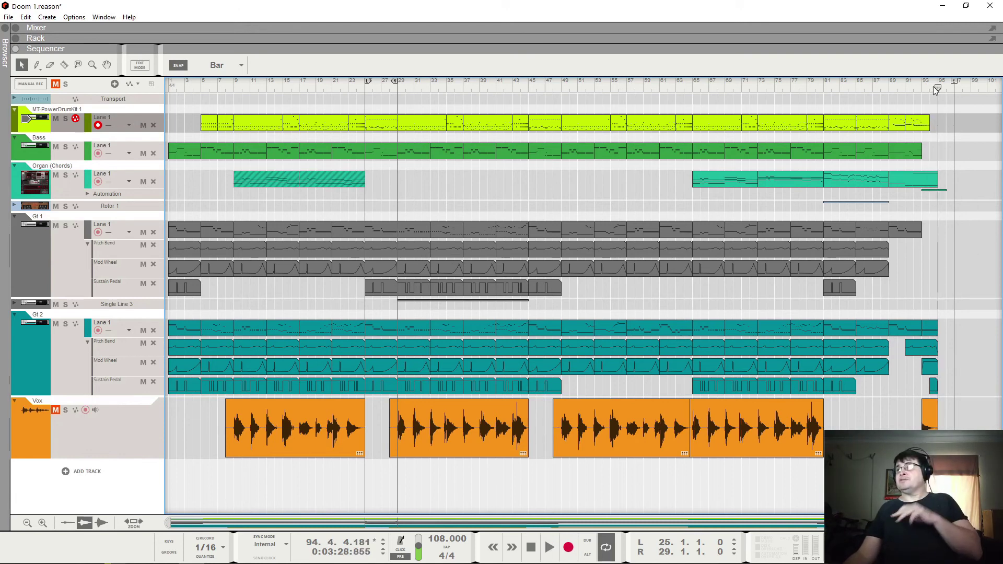
mouse_move(935, 89)
left_mouse_down()
mouse_move(905, 86)
mouse_move(919, 89)
left_mouse_up()
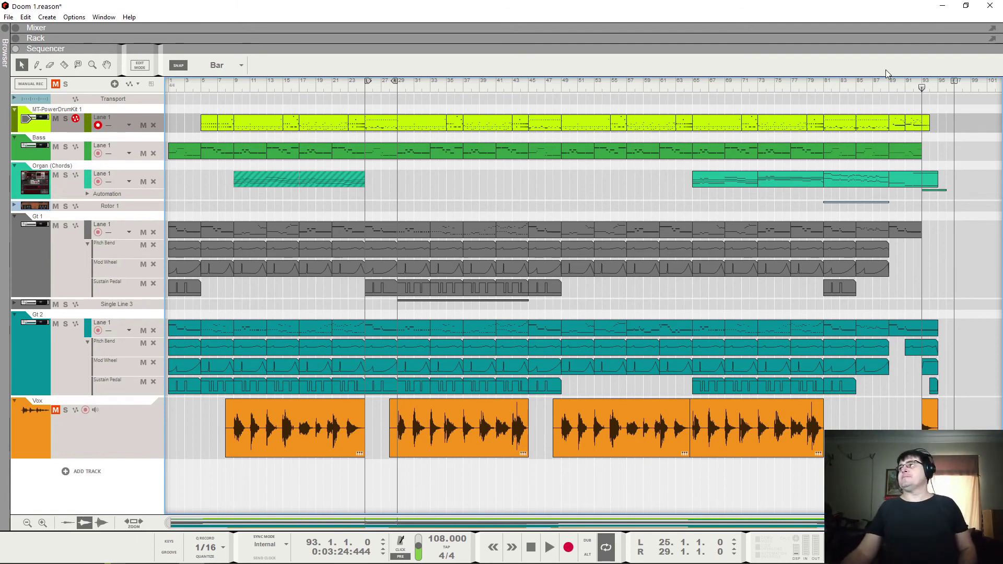
left_click(888, 88)
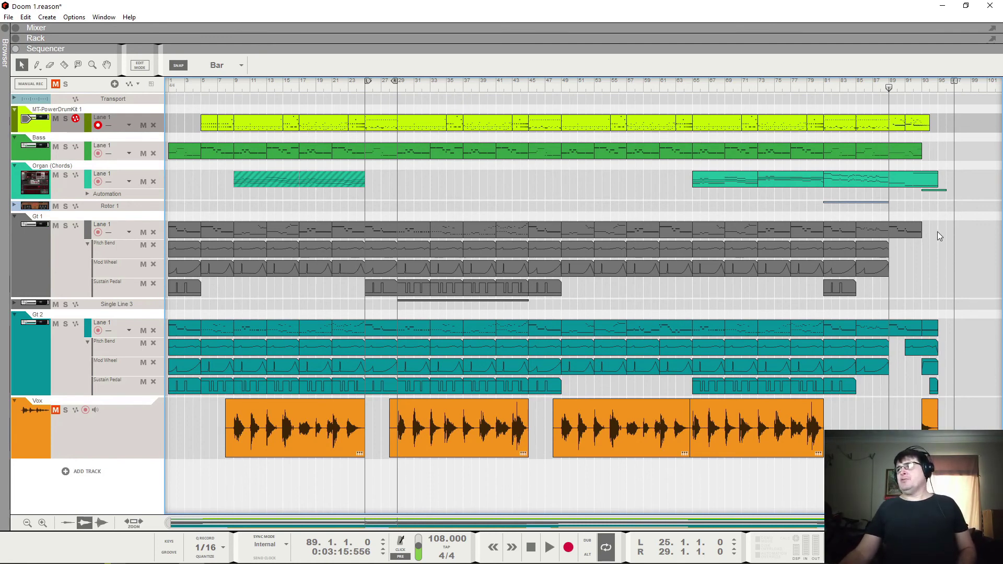
left_click(906, 89)
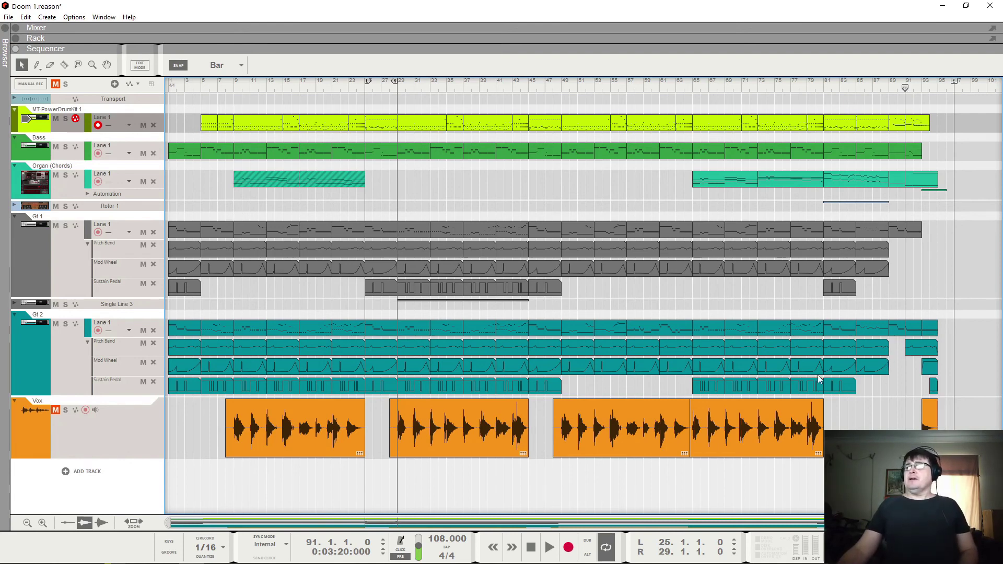
Step: Unmute the Vox track, select all the drum, bass, organ and guitar clips across the arrangement, and clear the selection
left_click(55, 410)
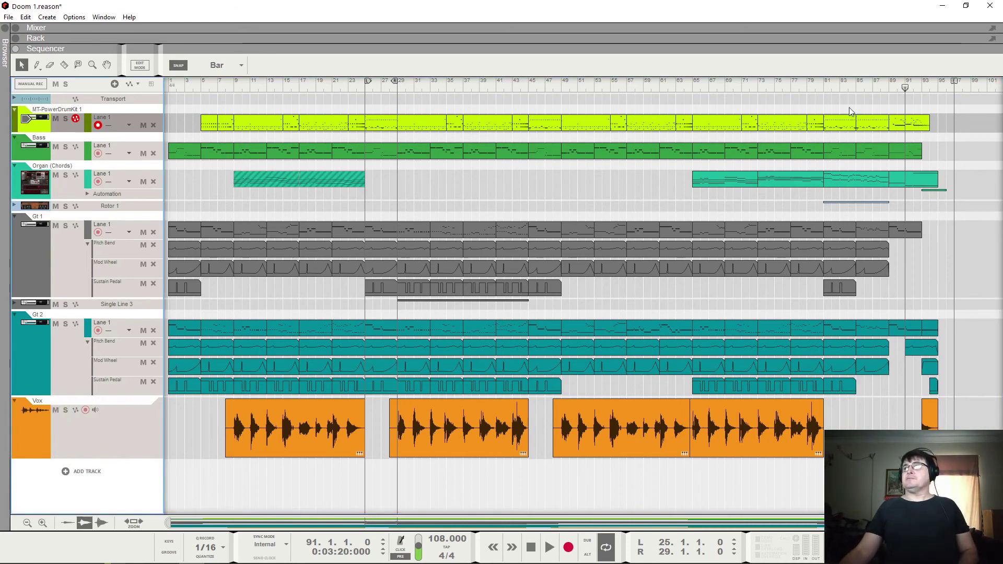
left_click_drag(967, 114, 191, 393)
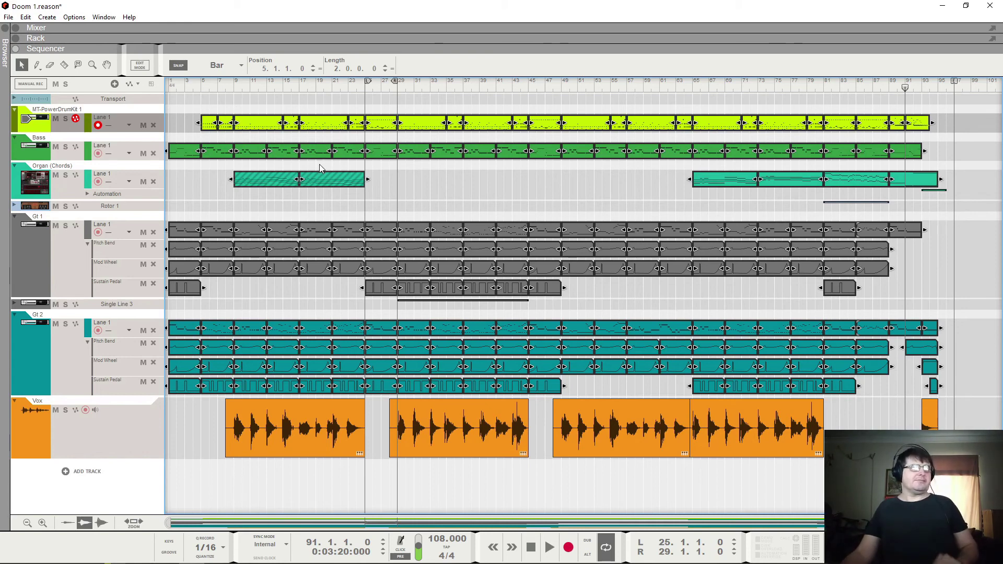
left_click(300, 477)
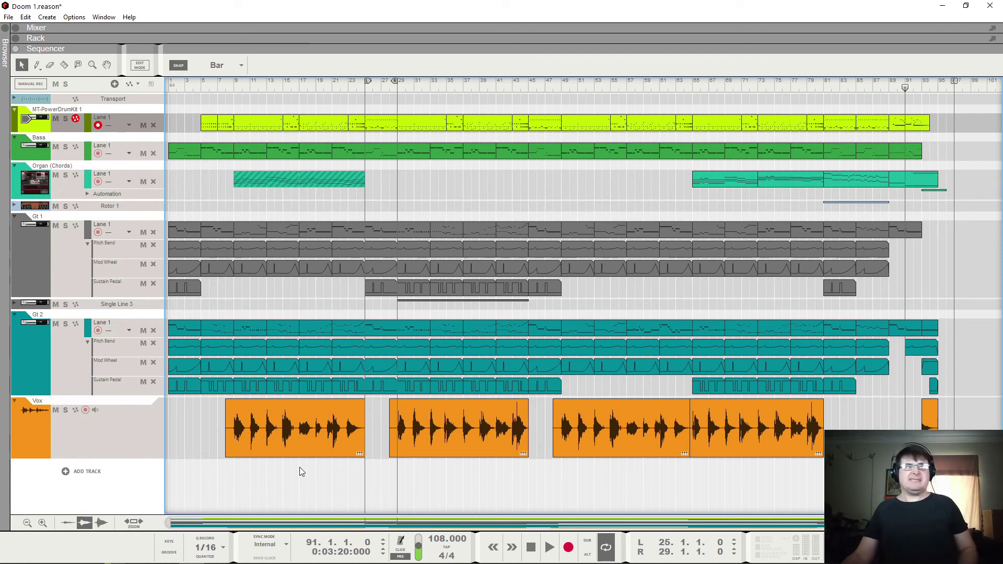
Step: Play from bar 9 with Vox soloed, clear the solo to hear the full arrangement, and stop in bar 22
left_click(235, 89)
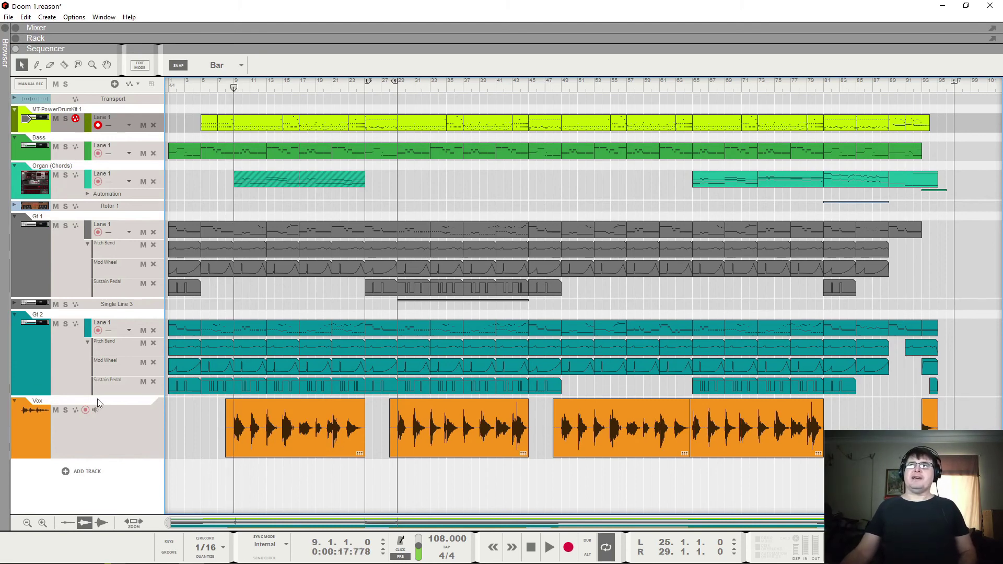
left_click(65, 410)
key("space")
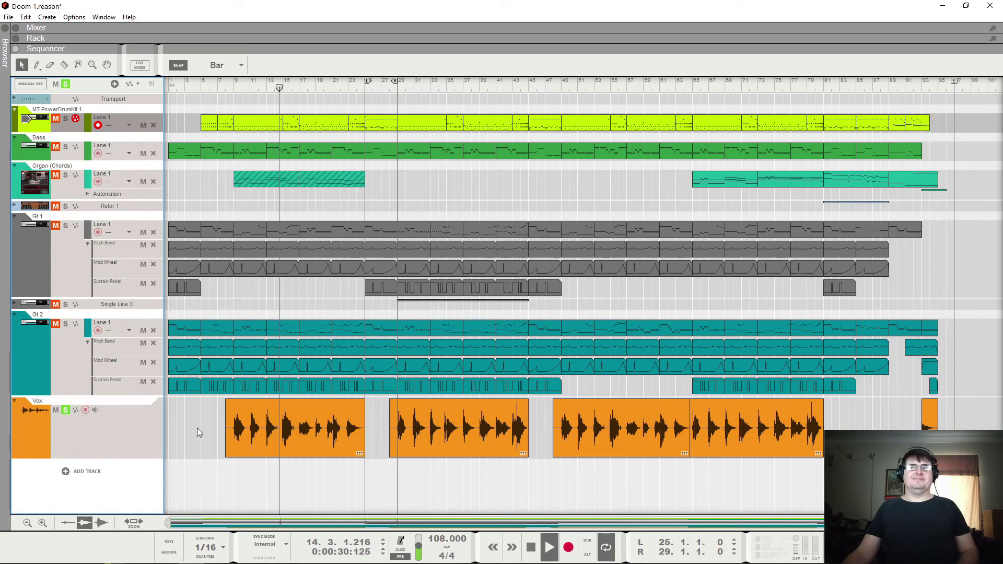
left_click(66, 410)
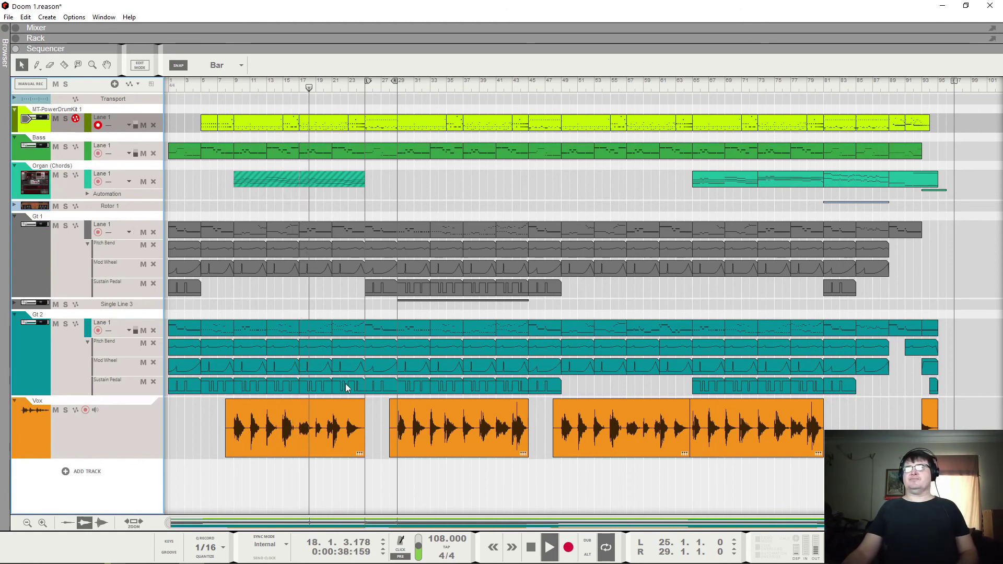
left_click(531, 548)
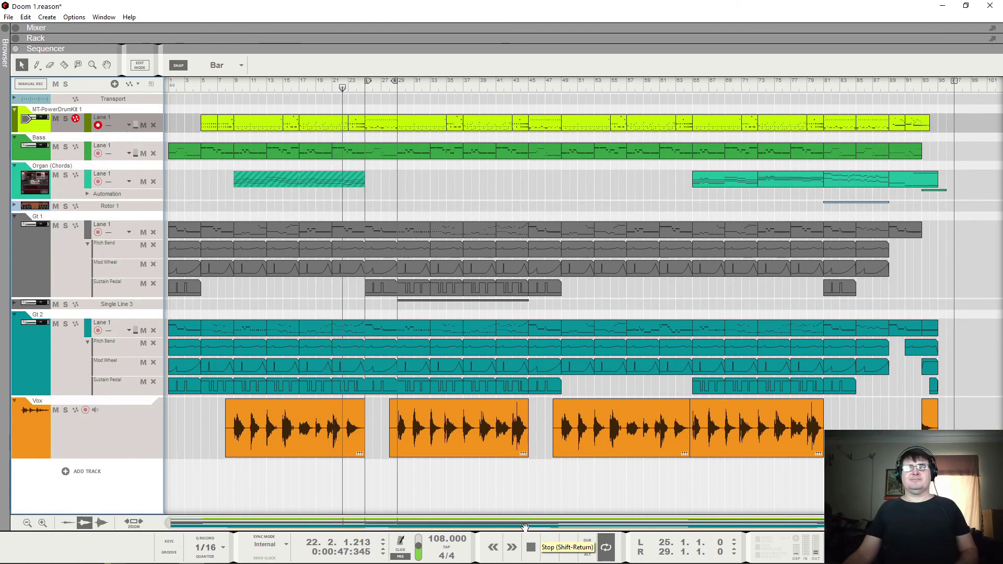